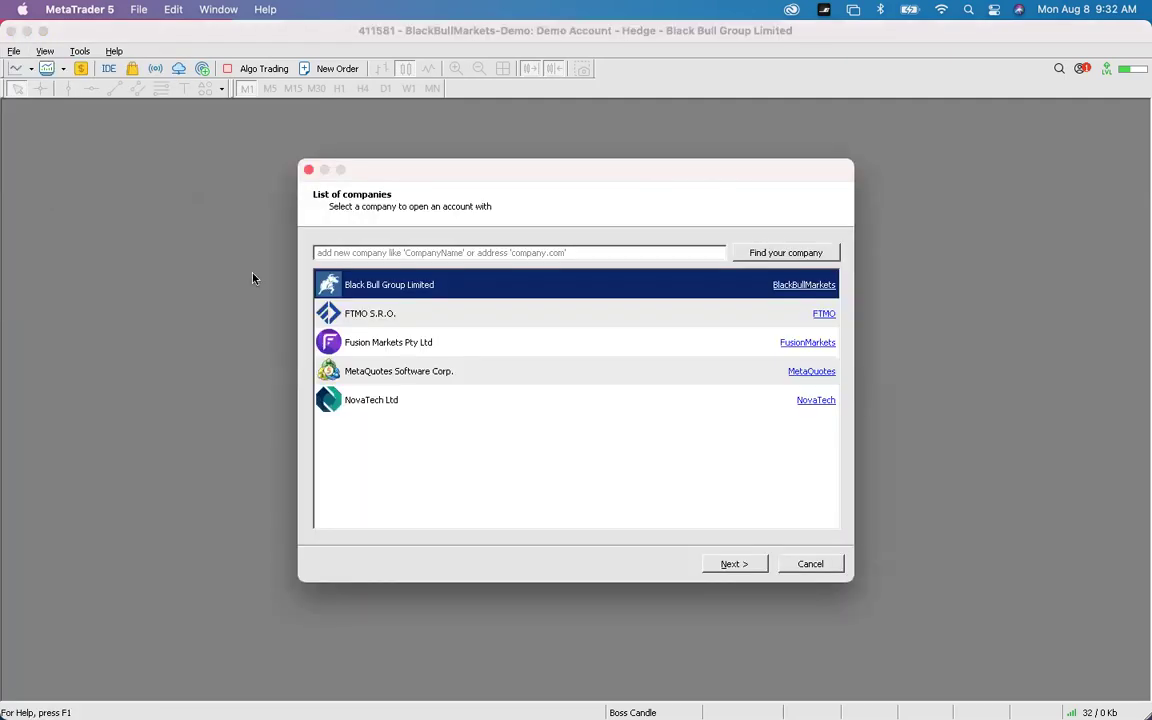
Find the broker Osprey and add it to the list of companies.
{"action": "left_click", "coordinate": [425, 252]}
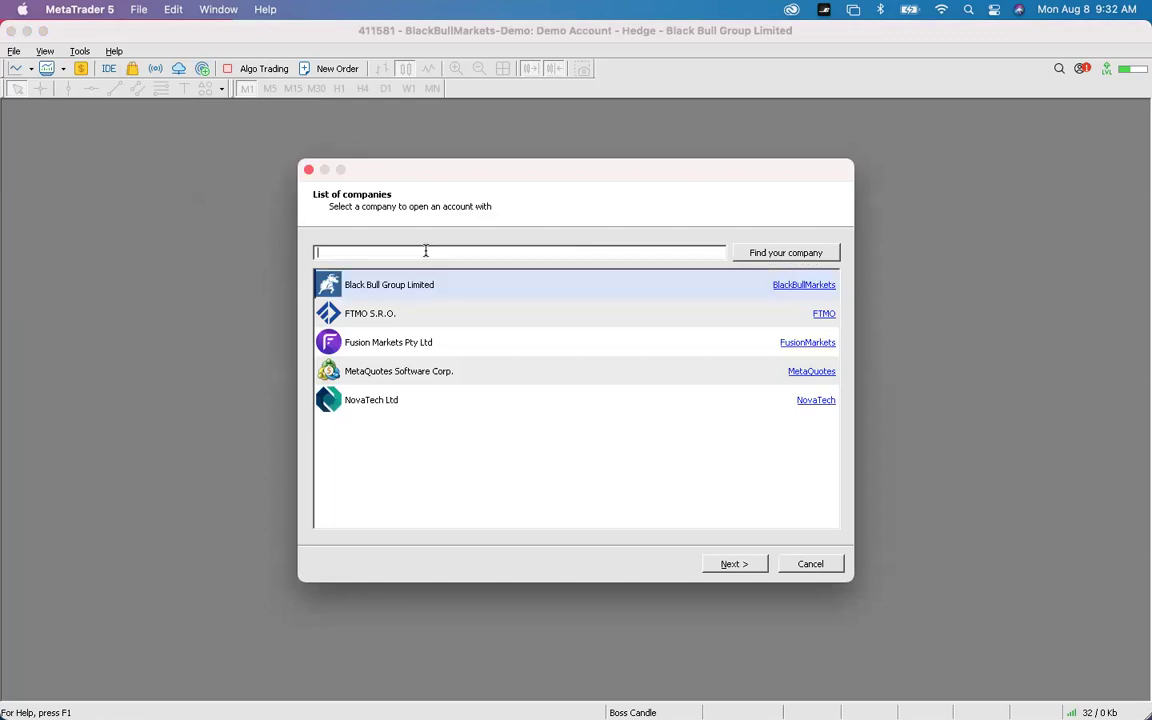
{"action": "type", "text": "ssprey"}
{"action": "key", "text": "Return"}
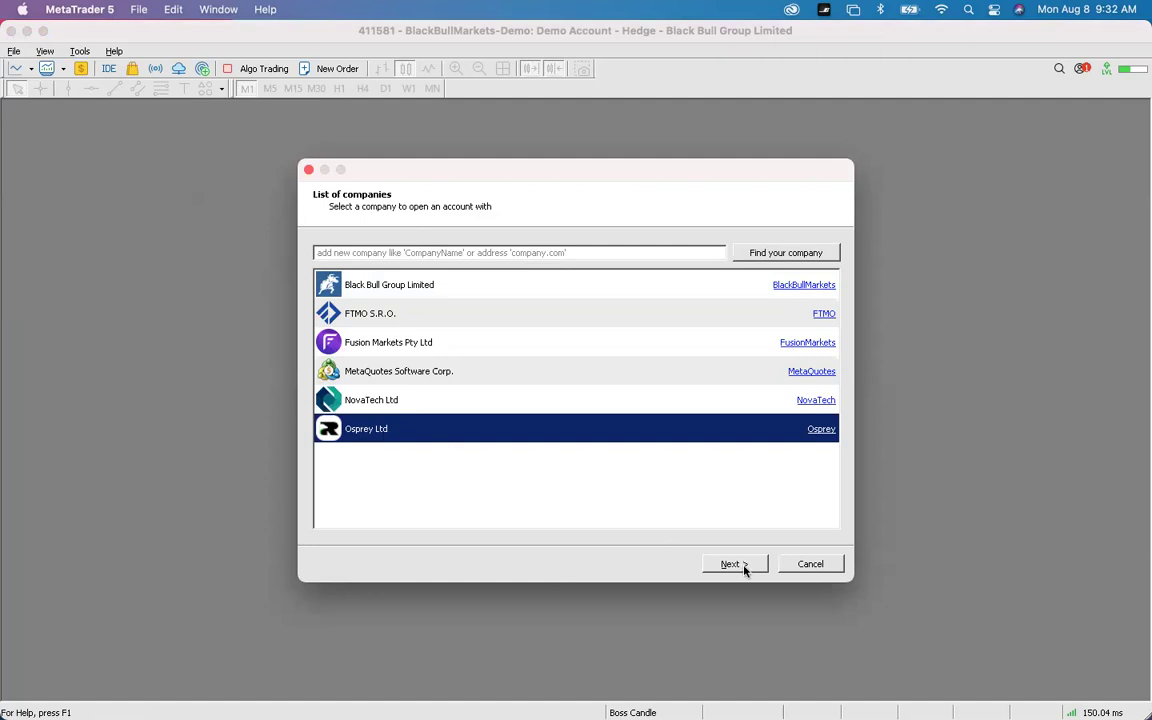
Choose Black Bull Group Limited and review the servers offered for connecting with an existing trade account.
{"action": "left_click", "coordinate": [397, 286]}
{"action": "left_click", "coordinate": [731, 565]}
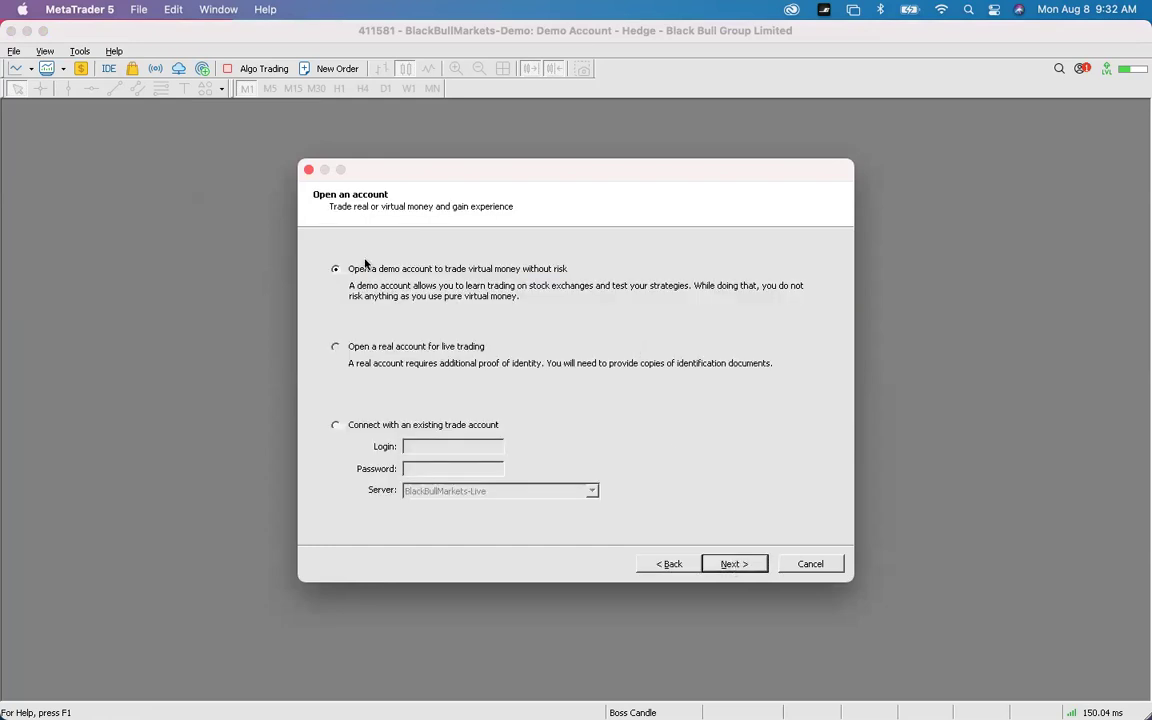
{"action": "left_click", "coordinate": [335, 425]}
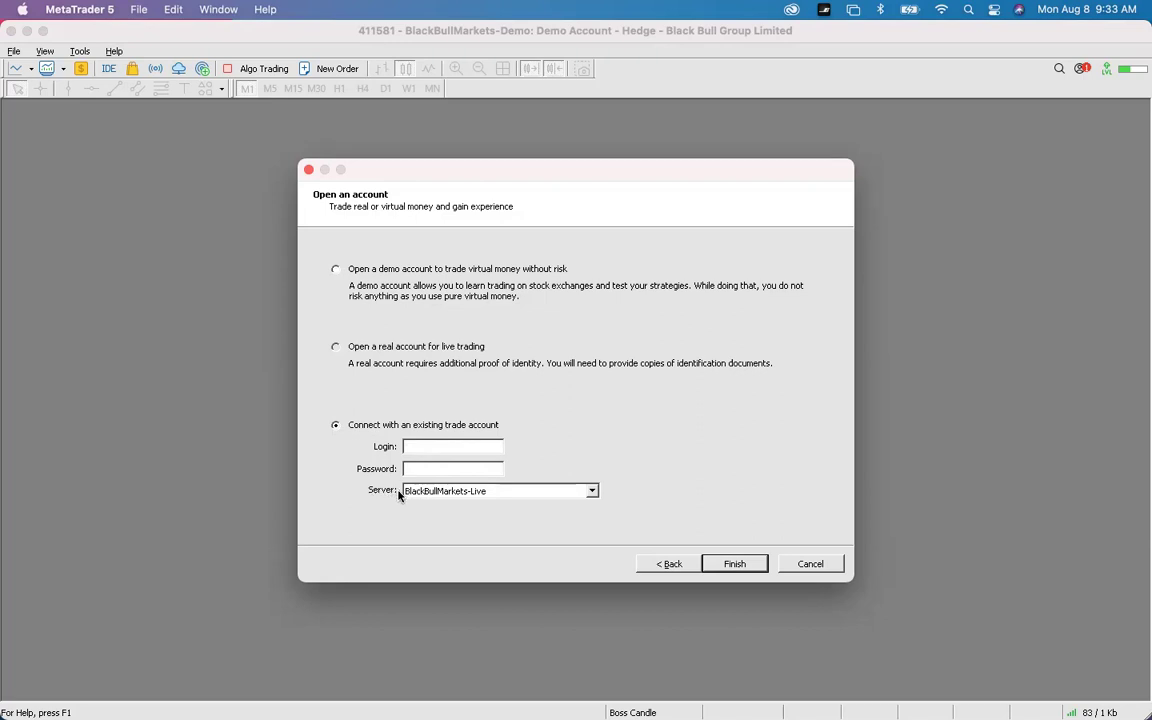
{"action": "left_click", "coordinate": [437, 492]}
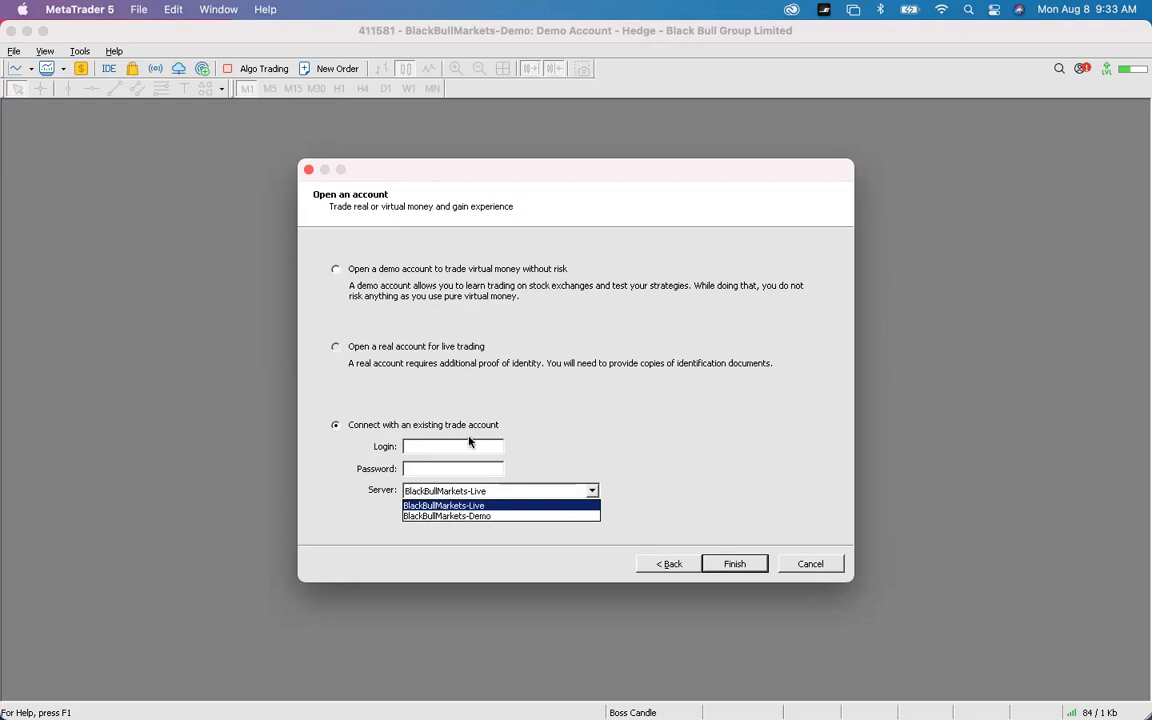
{"action": "left_click", "coordinate": [547, 484]}
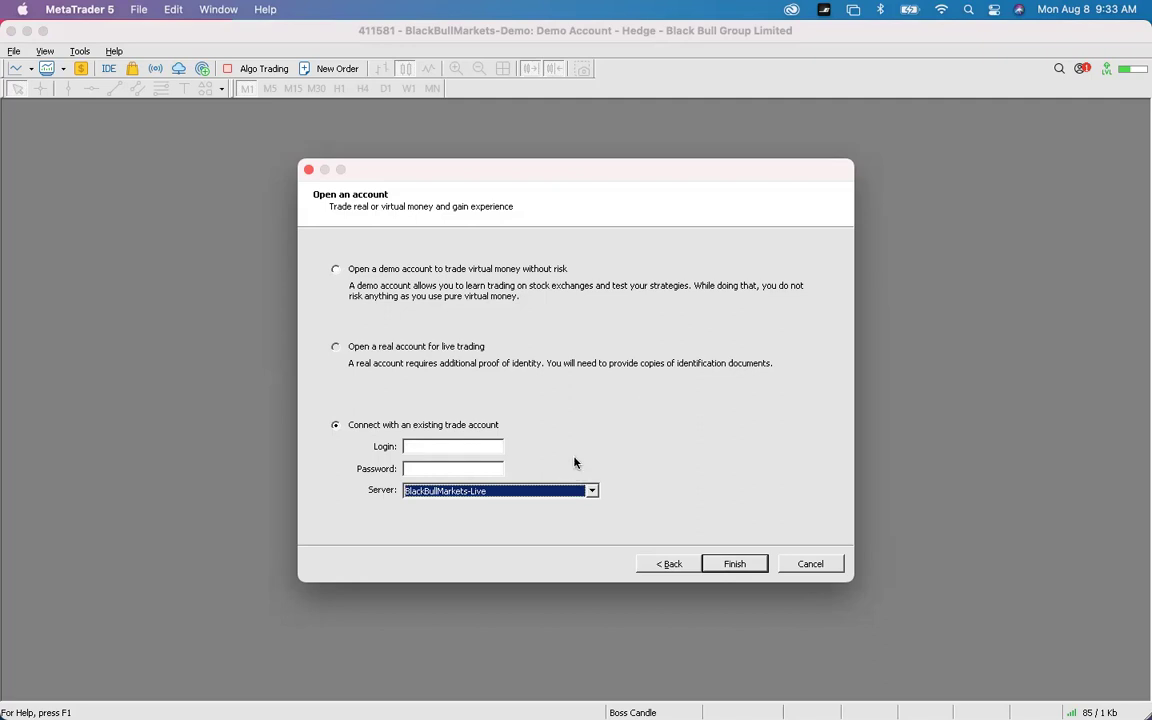
Try the demo account form with the Standard Account type and the terms accepted, and cancel the account setup.
{"action": "left_click", "coordinate": [336, 270]}
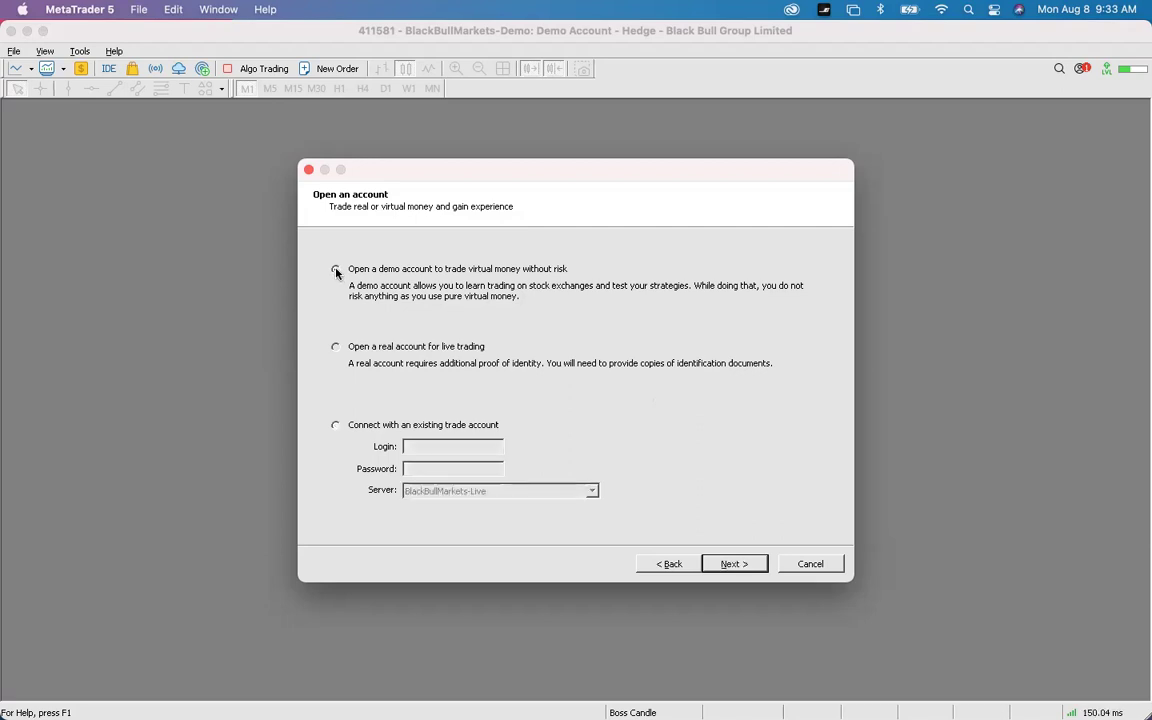
{"action": "left_click", "coordinate": [730, 563]}
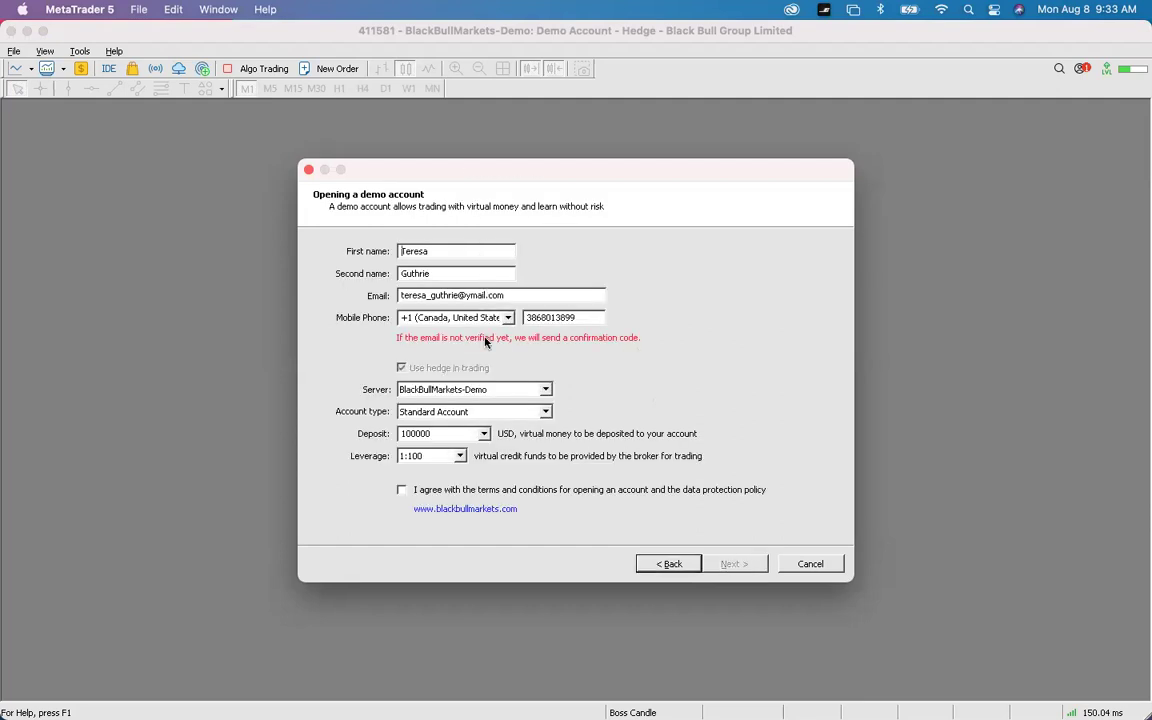
{"action": "left_click", "coordinate": [463, 413]}
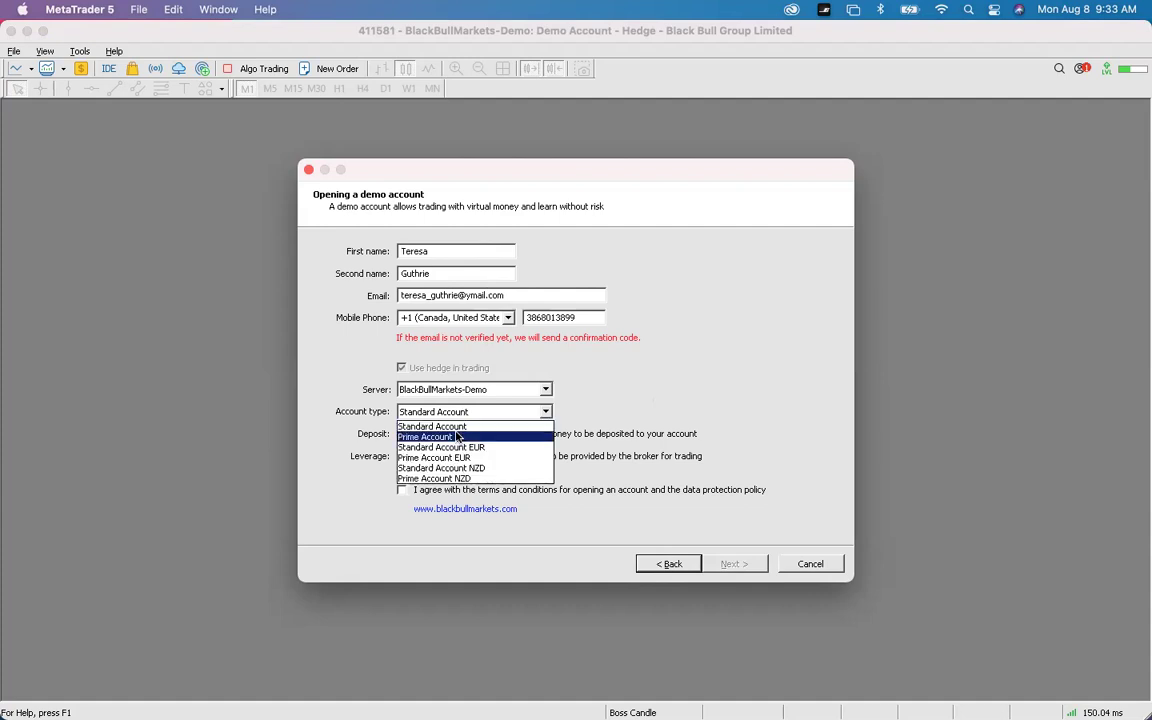
{"action": "left_click", "coordinate": [559, 387]}
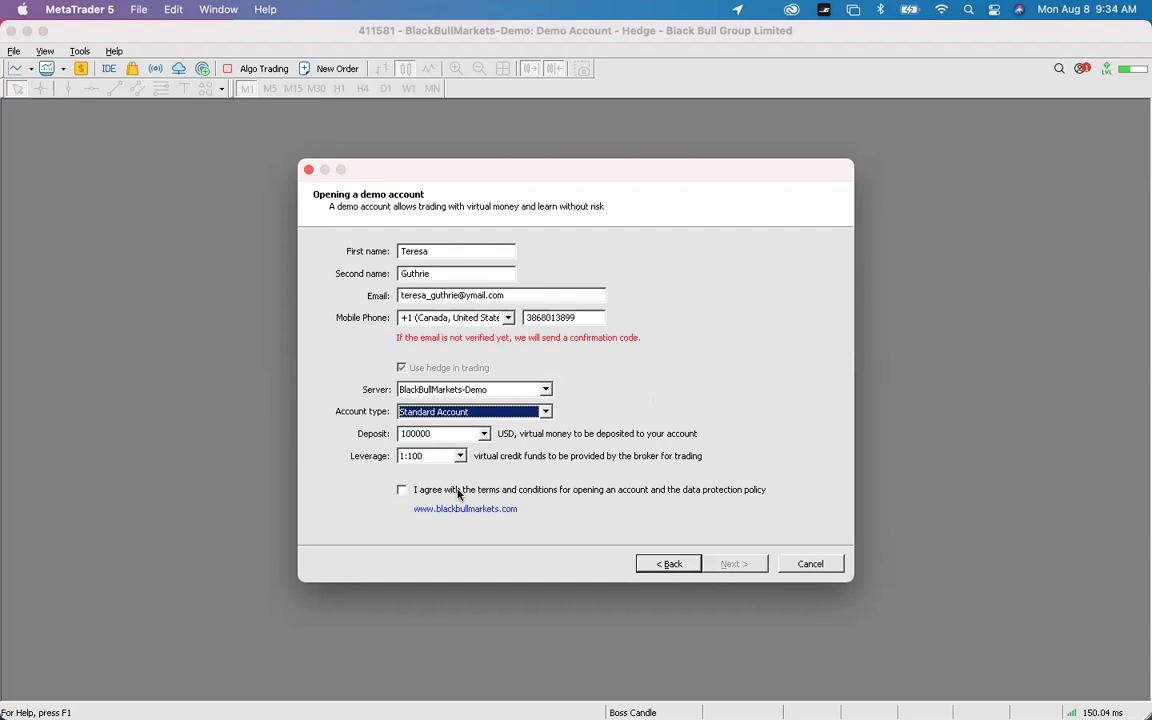
{"action": "left_click", "coordinate": [400, 490]}
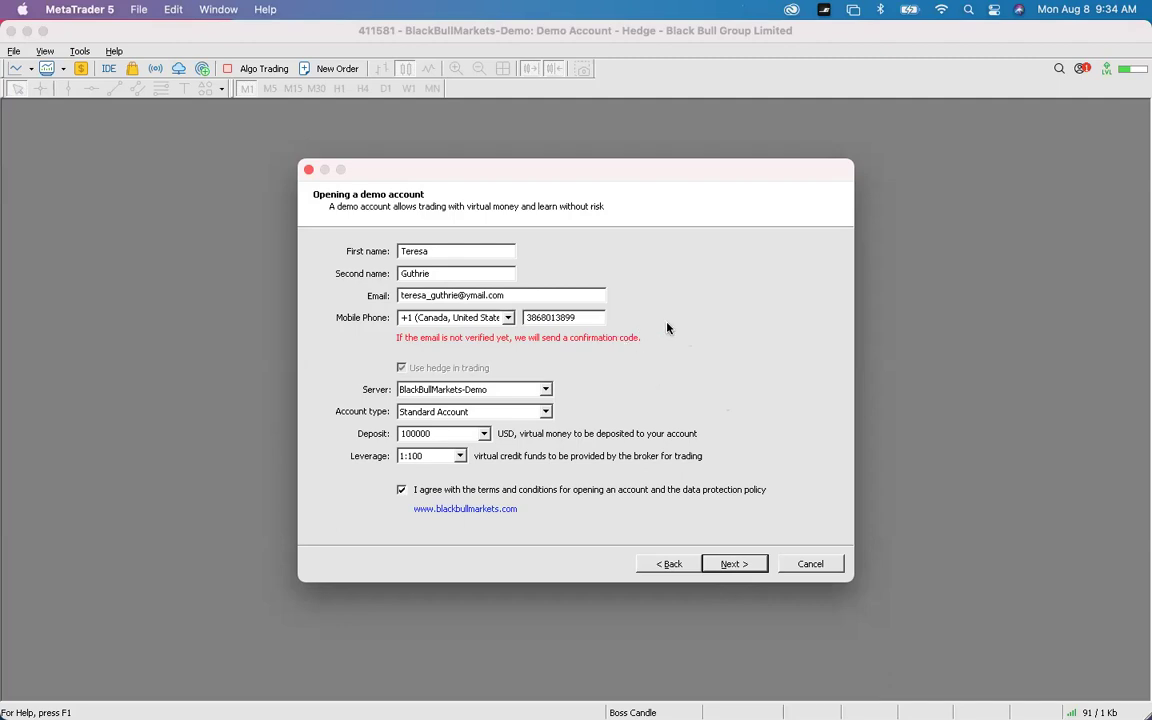
{"action": "left_click", "coordinate": [798, 567]}
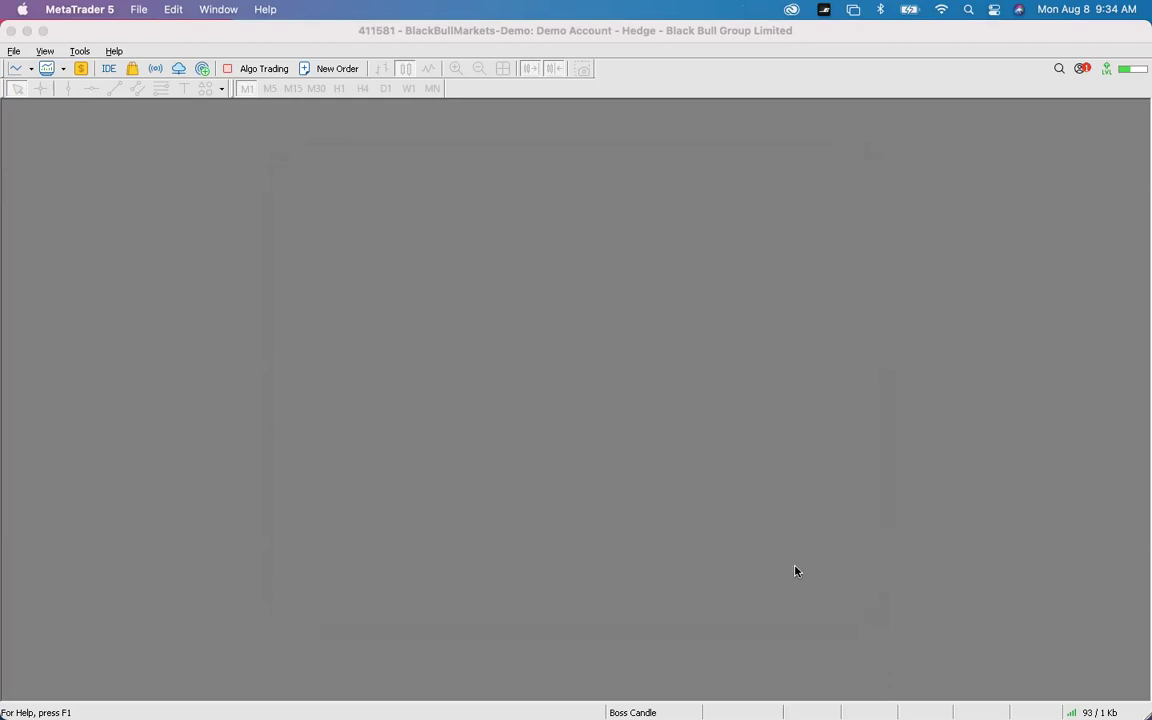
Log in to the trade account on the BlackBullMarkets-Demo server with the saved credentials and check the connection status.
{"action": "left_click", "coordinate": [14, 51]}
{"action": "left_click", "coordinate": [55, 238]}
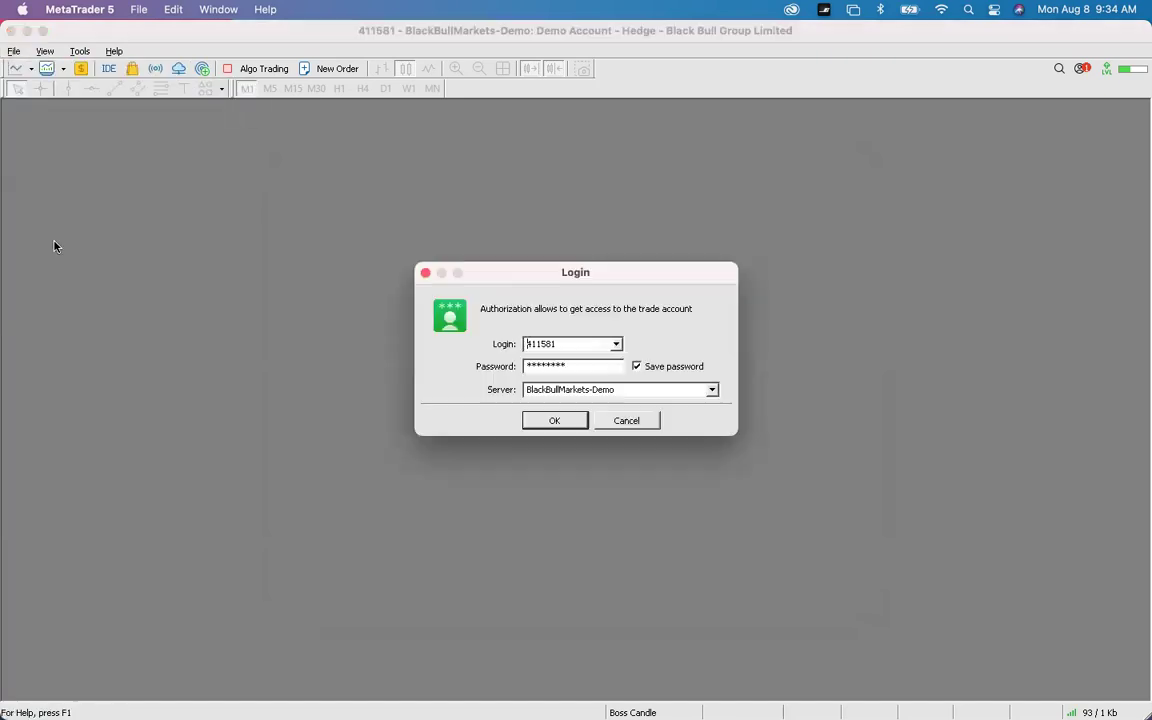
{"action": "left_click", "coordinate": [555, 420]}
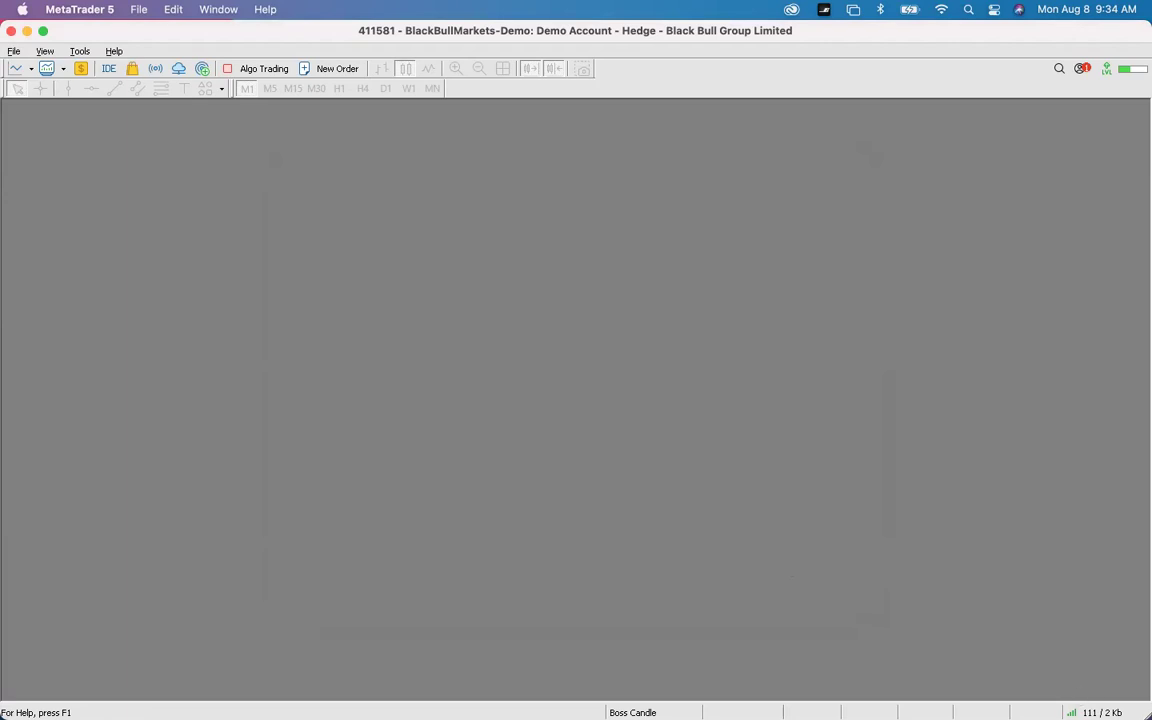
{"action": "mouse_move", "coordinate": [1105, 712]}
Display the Market Watch and make it show all of the broker's available symbols.
{"action": "left_click", "coordinate": [46, 52]}
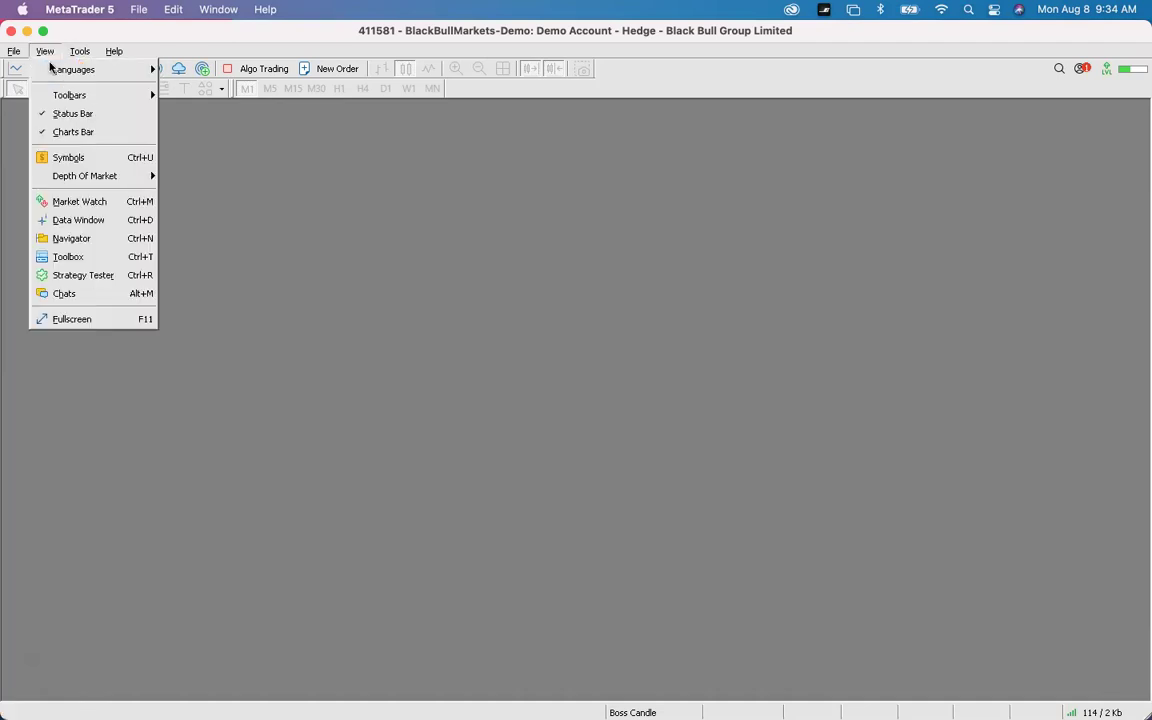
{"action": "left_click", "coordinate": [70, 201]}
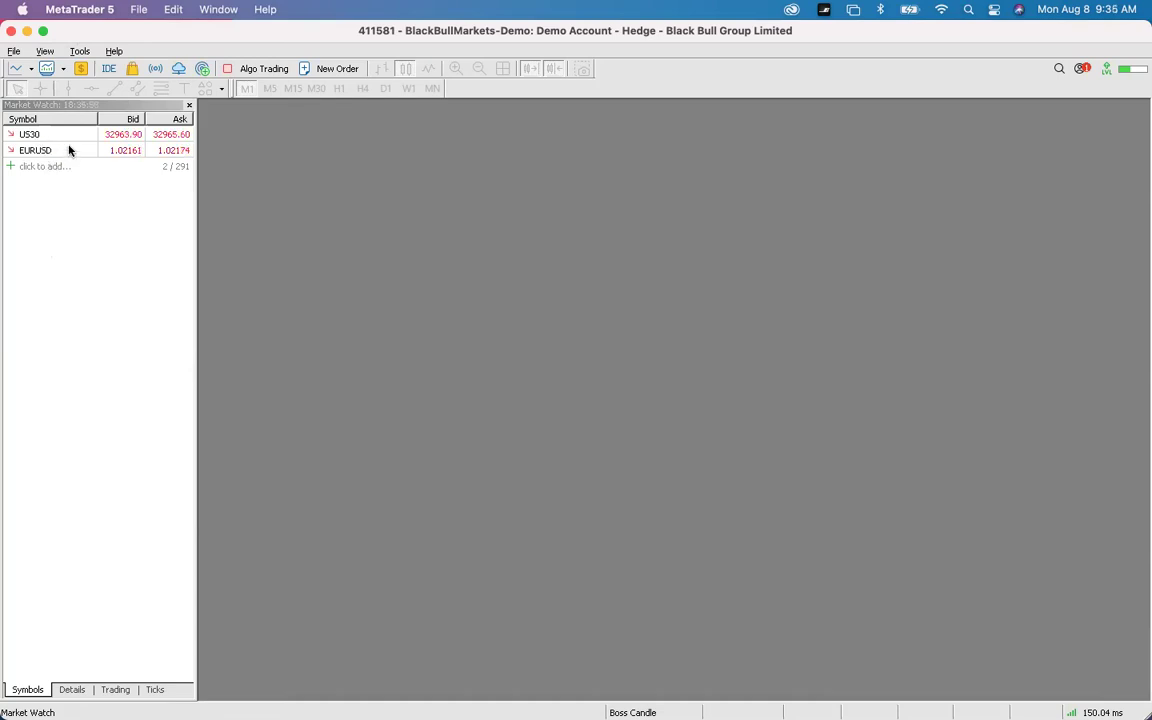
{"action": "right_click", "coordinate": [69, 150]}
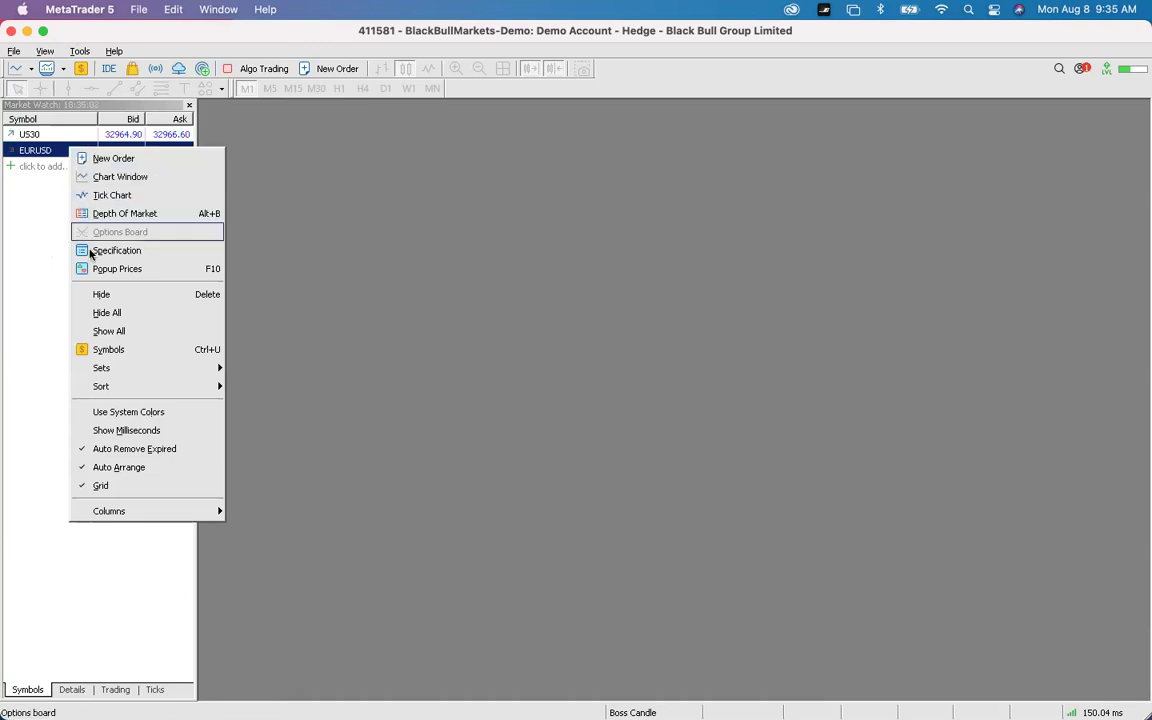
{"action": "left_click", "coordinate": [119, 337]}
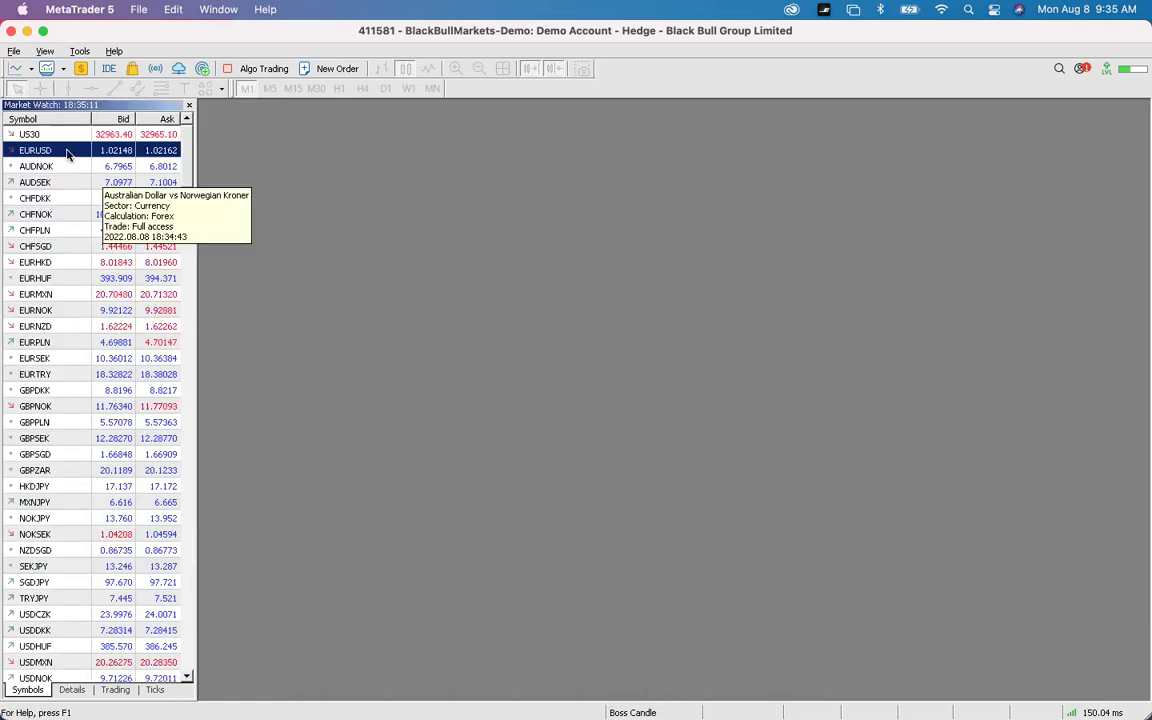
Look through the full Market Watch list of currency pairs, stocks, futures and indices.
{"action": "scroll", "coordinate": [41, 380], "scroll_direction": "down", "scroll_amount": 15}
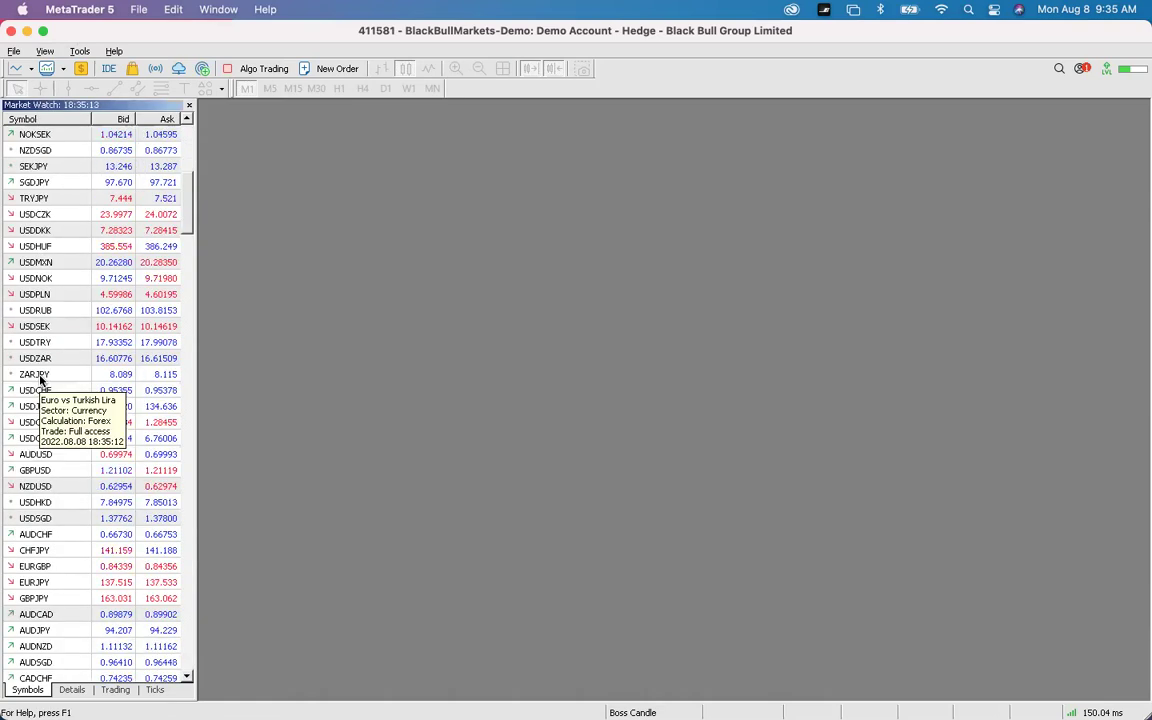
{"action": "scroll", "coordinate": [41, 380], "scroll_direction": "down", "scroll_amount": 20}
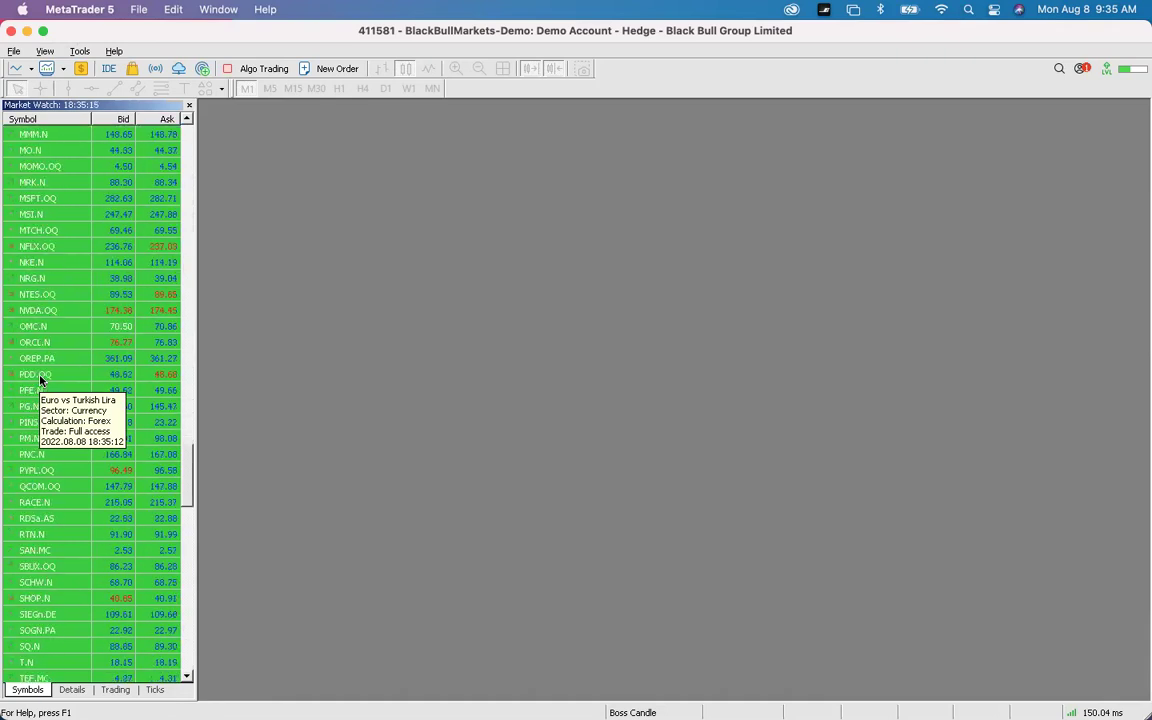
{"action": "scroll", "coordinate": [41, 380], "scroll_direction": "down", "scroll_amount": 4}
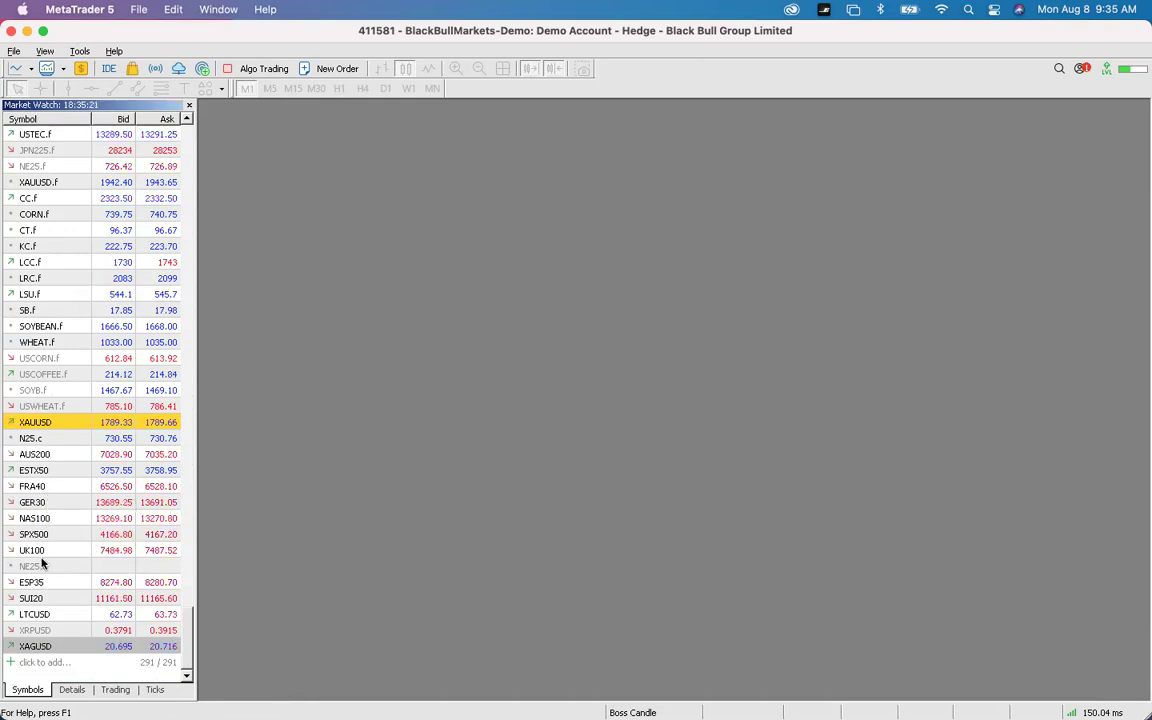
{"action": "scroll", "coordinate": [42, 552], "scroll_direction": "up", "scroll_amount": 20}
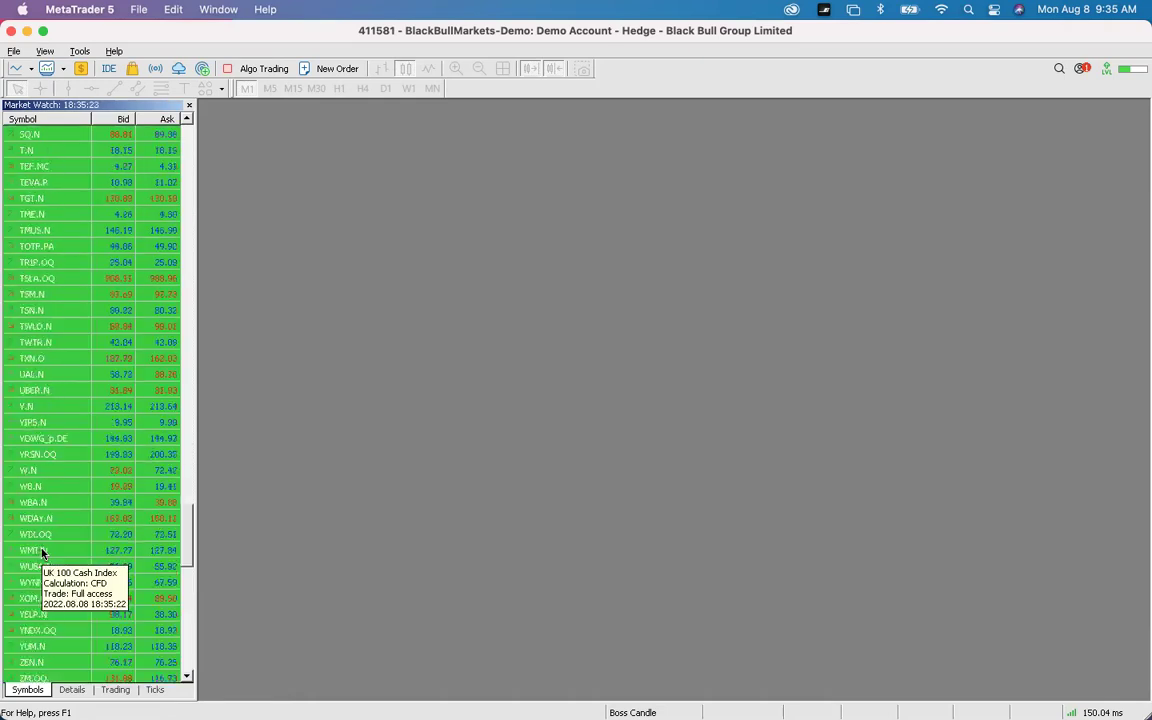
{"action": "scroll", "coordinate": [42, 552], "scroll_direction": "down", "scroll_amount": 20}
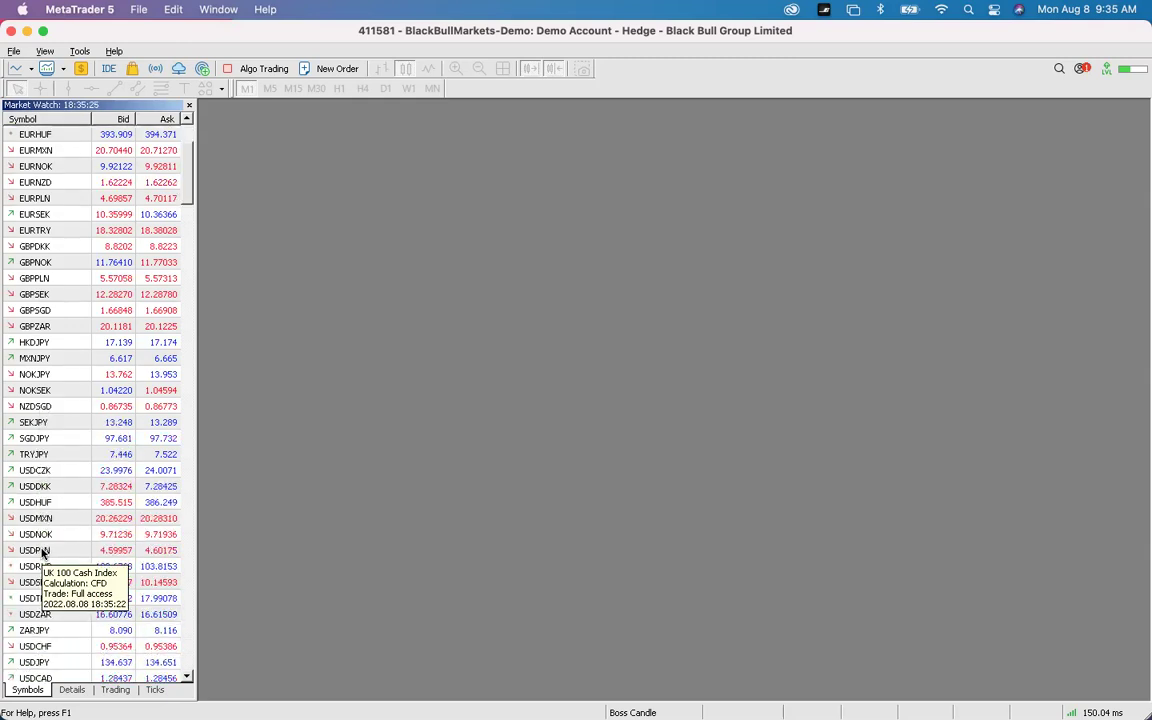
{"action": "scroll", "coordinate": [42, 552], "scroll_direction": "down", "scroll_amount": 12}
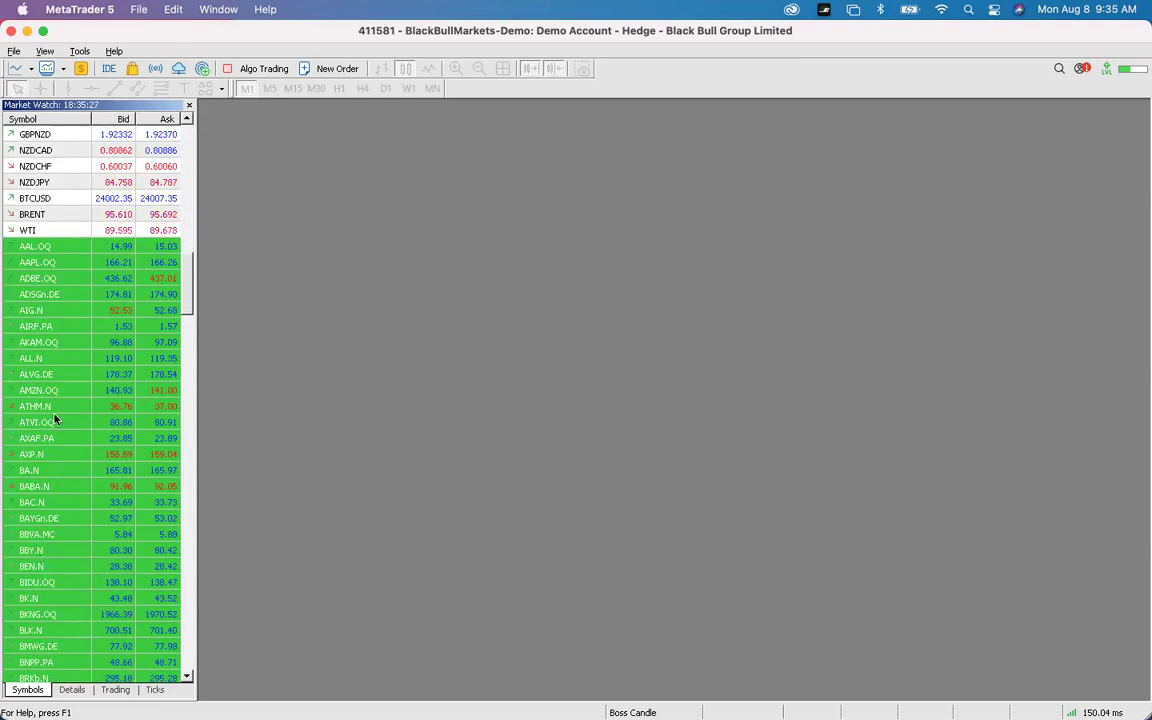
{"action": "scroll", "coordinate": [27, 549], "scroll_direction": "down", "scroll_amount": 20}
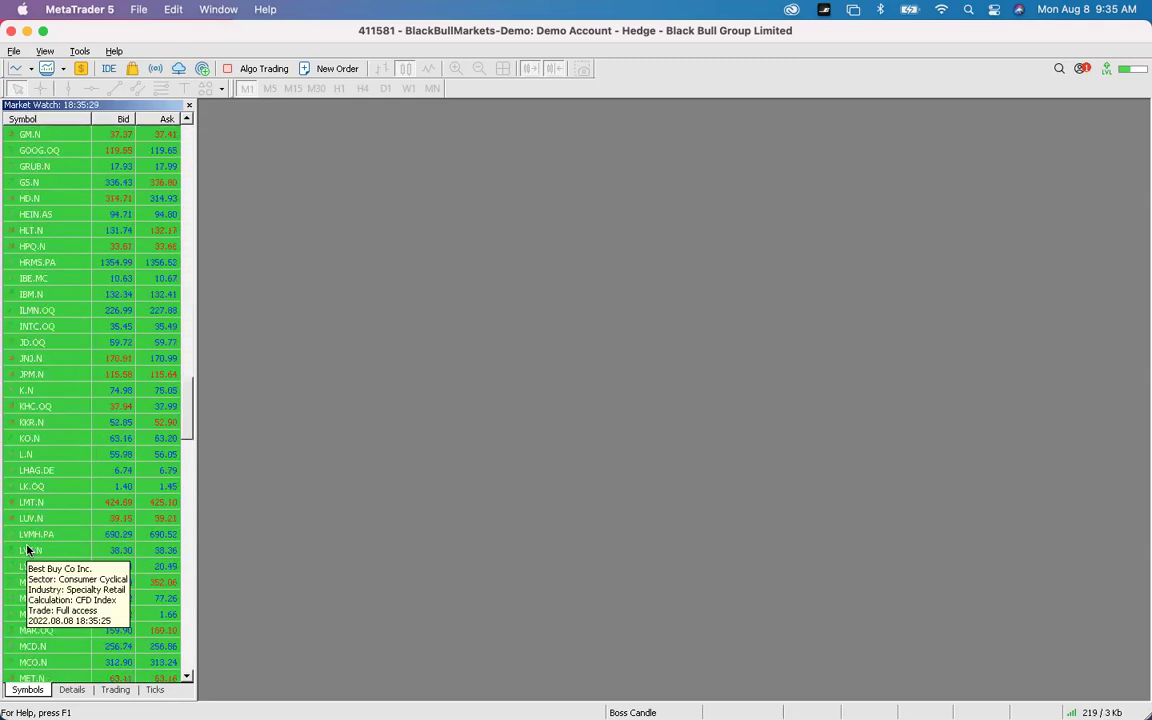
{"action": "scroll", "coordinate": [27, 549], "scroll_direction": "down", "scroll_amount": 15}
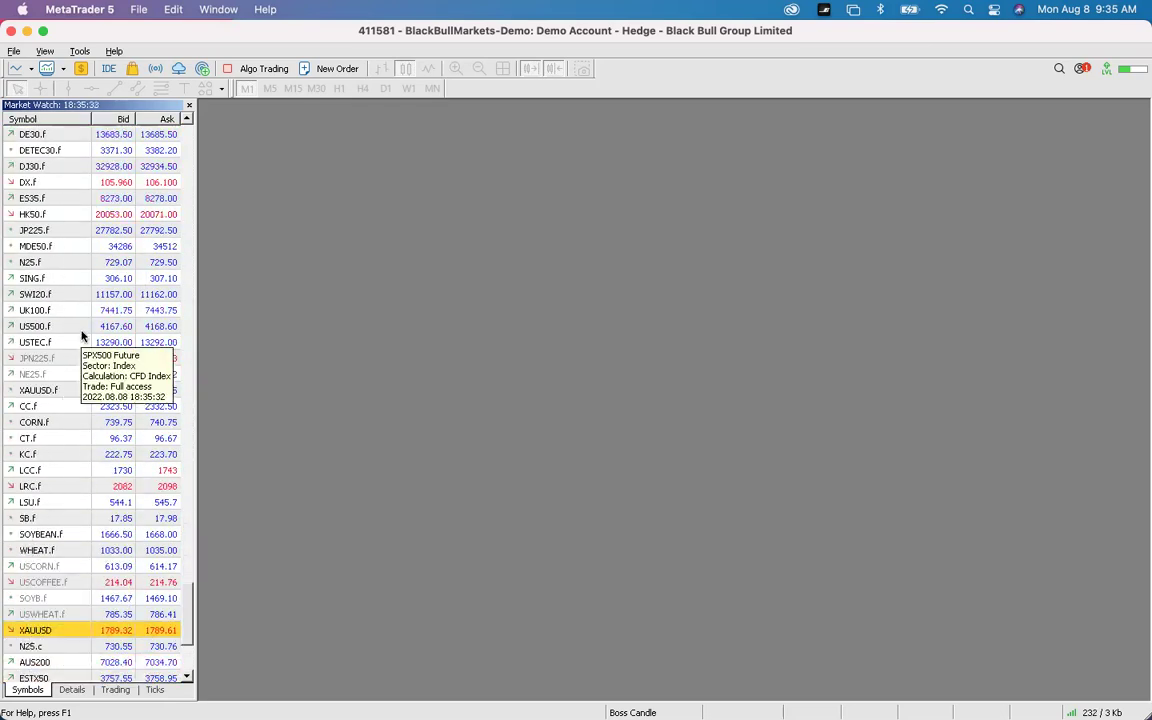
{"action": "scroll", "coordinate": [82, 335], "scroll_direction": "down", "scroll_amount": 12}
{"action": "scroll", "coordinate": [82, 335], "scroll_direction": "up", "scroll_amount": 10}
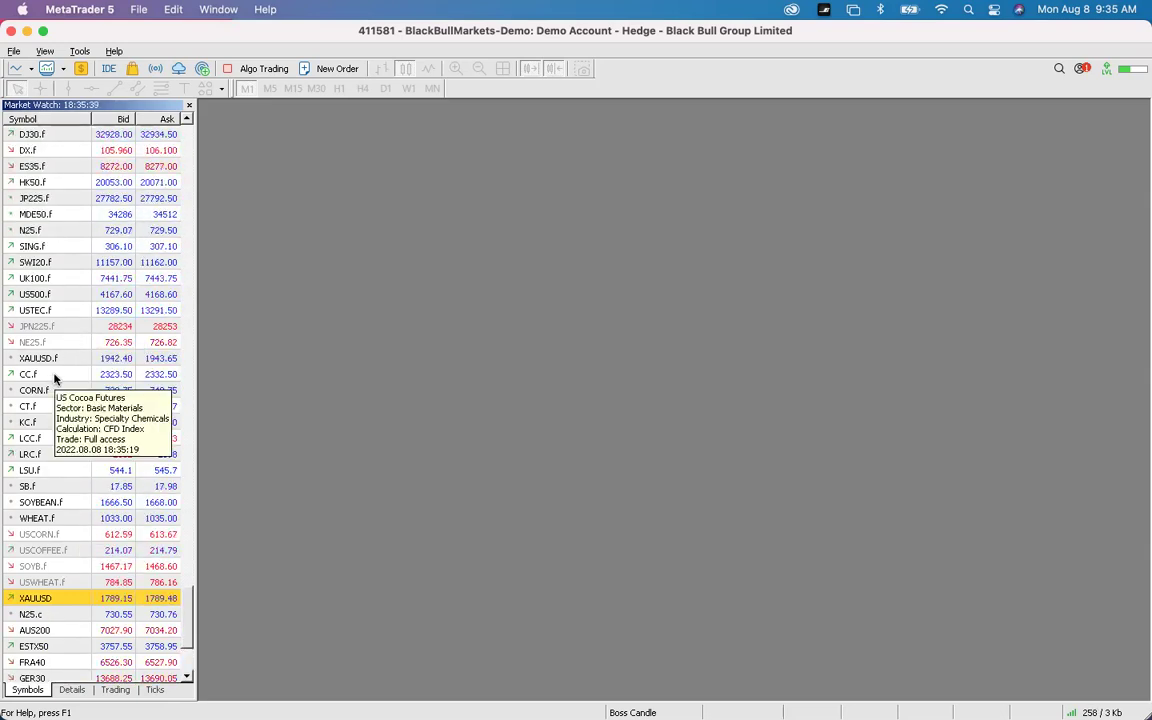
{"action": "scroll", "coordinate": [55, 376], "scroll_direction": "up", "scroll_amount": 7}
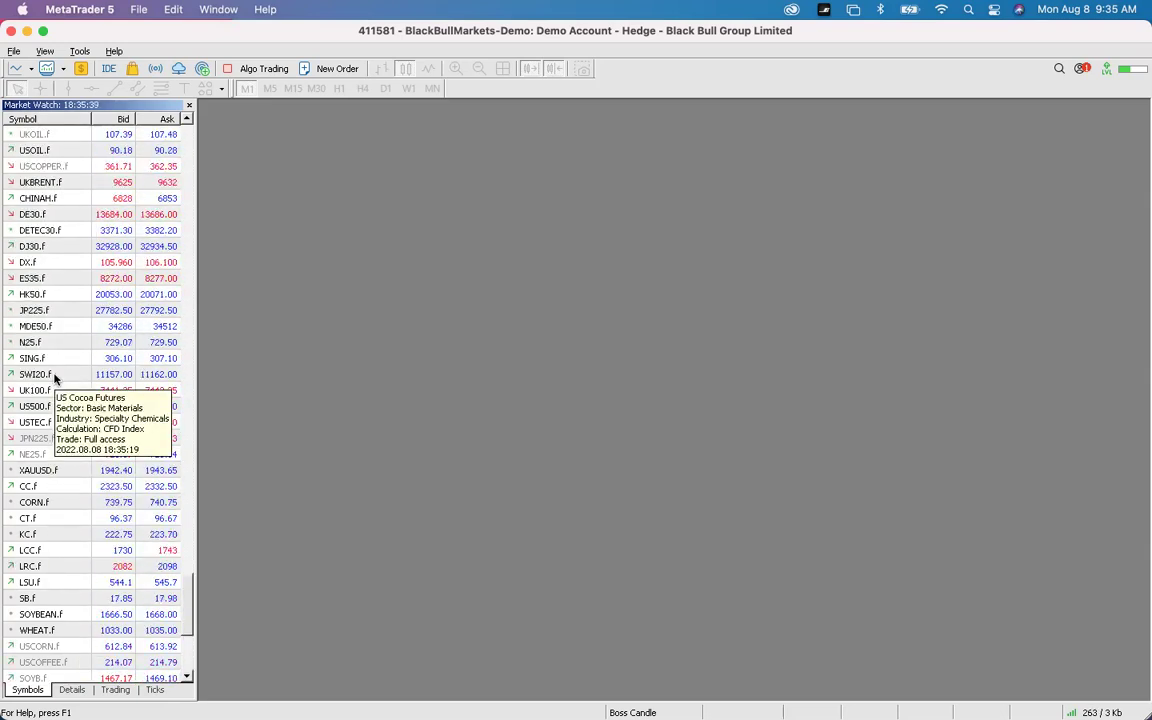
Open a chart for DJ30.f from the Market Watch and switch that chart to HK50.f.
{"action": "left_click", "coordinate": [31, 250]}
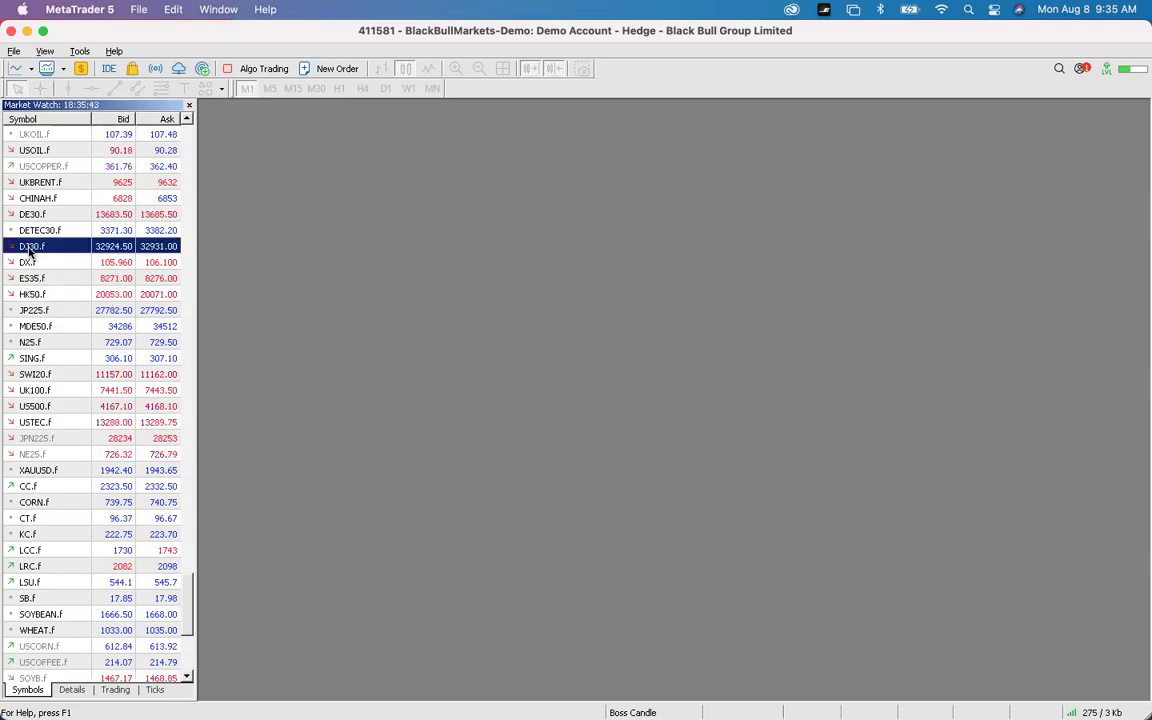
{"action": "left_click_drag", "start_coordinate": [28, 249], "coordinate": [291, 261]}
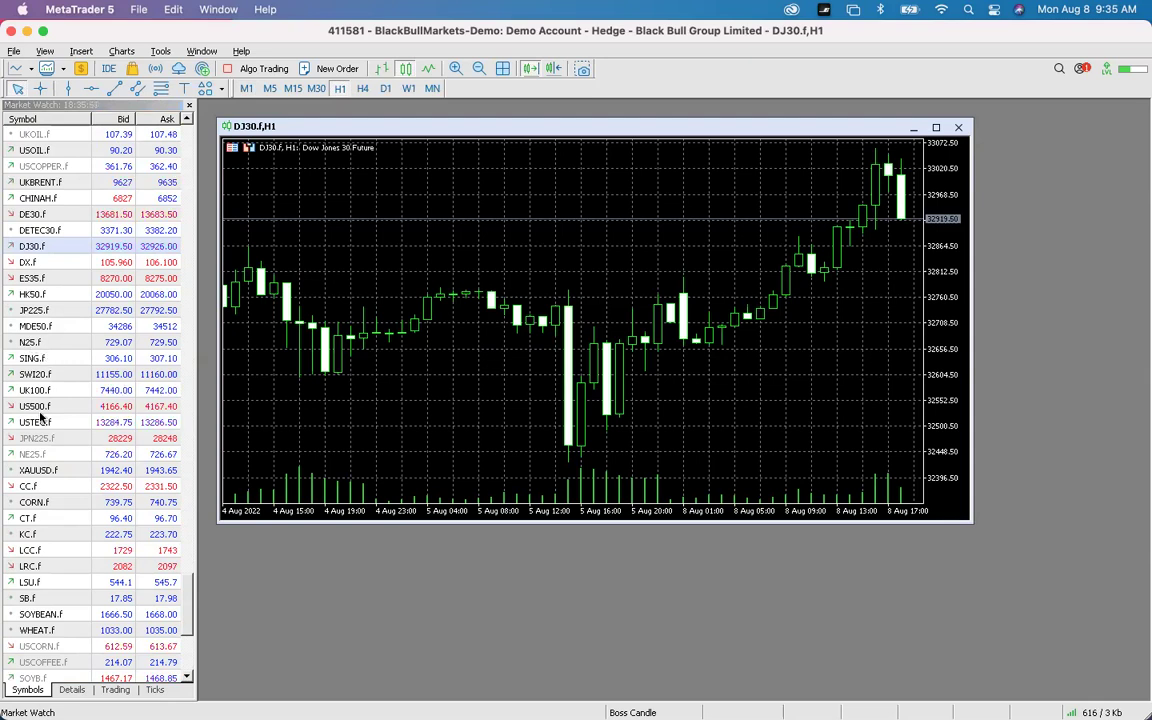
{"action": "left_click_drag", "start_coordinate": [35, 293], "coordinate": [372, 279]}
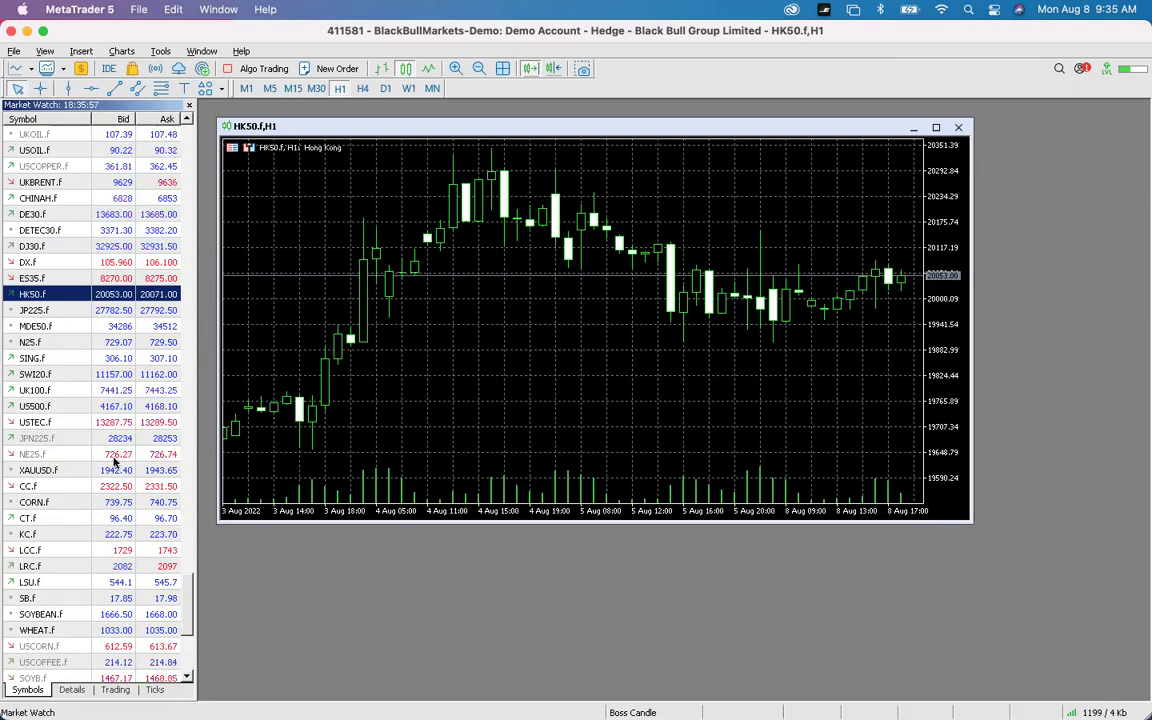
Hide all the symbols in the Market Watch list.
{"action": "scroll", "coordinate": [115, 460], "scroll_direction": "down", "scroll_amount": 9}
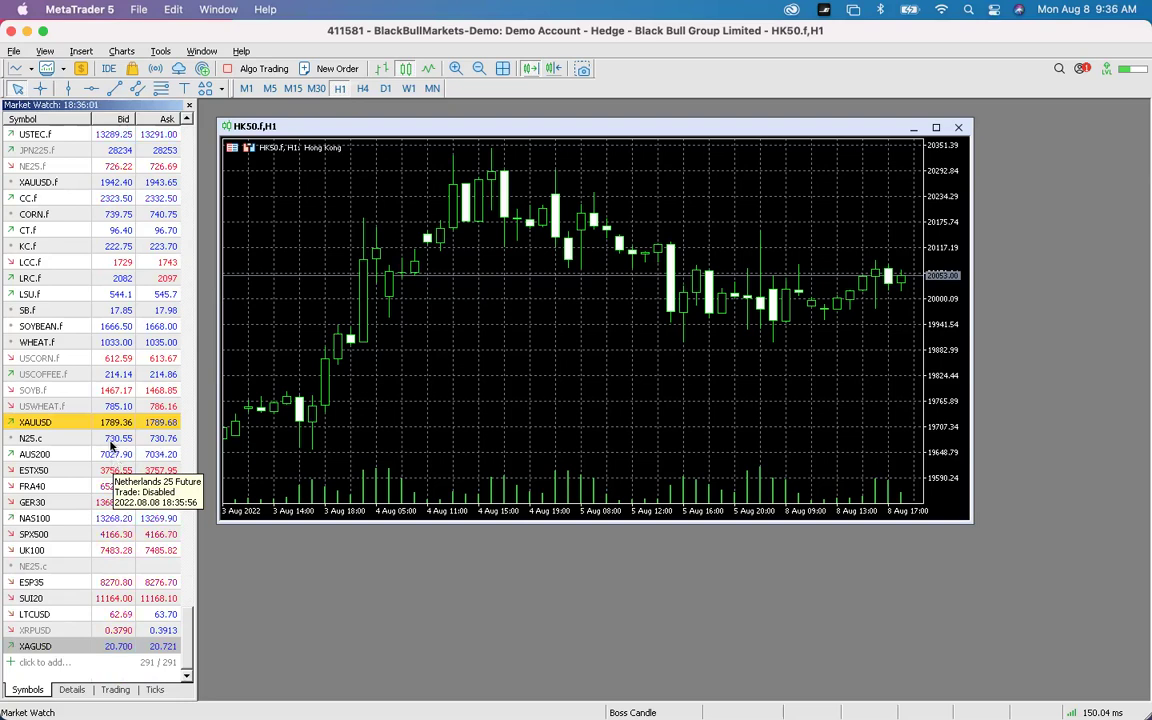
{"action": "right_click", "coordinate": [72, 280]}
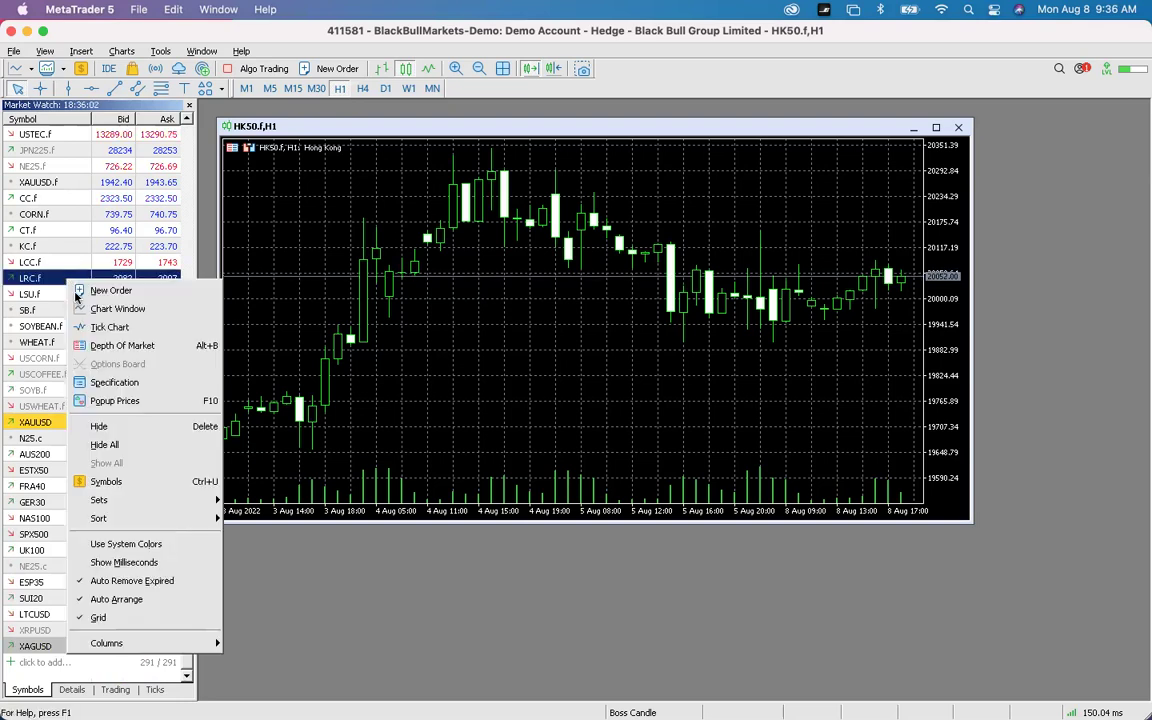
{"action": "left_click", "coordinate": [118, 444]}
Add the US30 (Dow Jones 30) symbol to the Market Watch.
{"action": "left_click", "coordinate": [29, 150]}
{"action": "type", "text": "US30"}
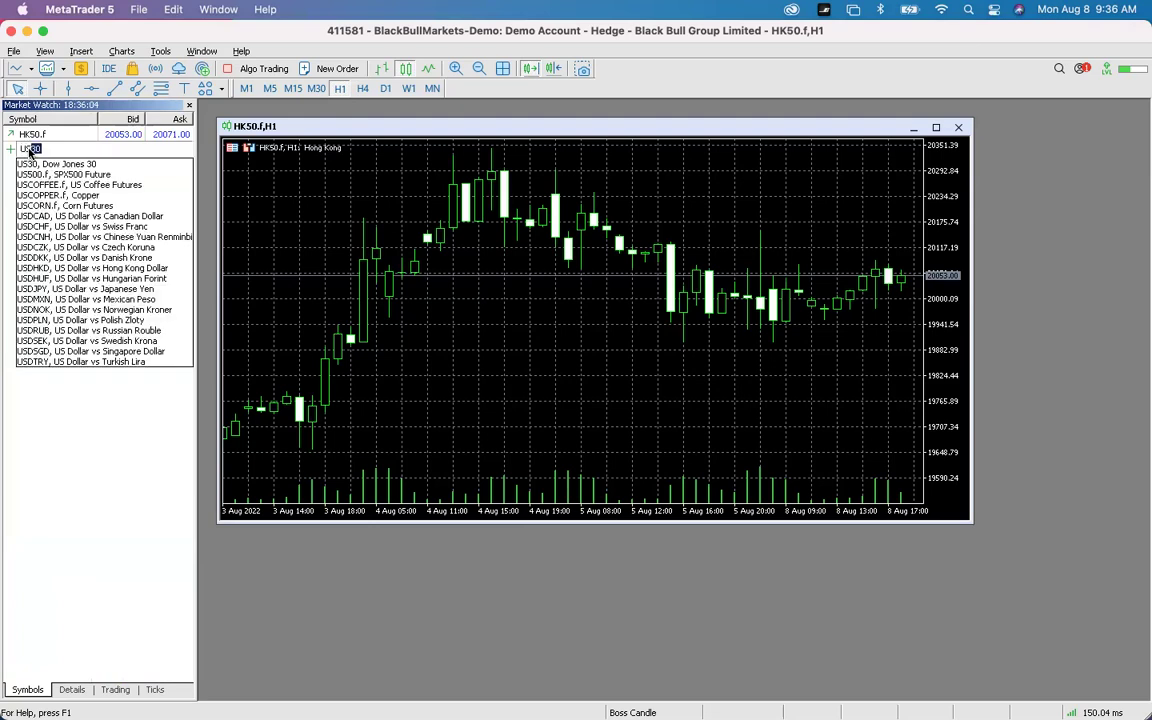
{"action": "left_click", "coordinate": [33, 165]}
{"action": "key", "text": "Return"}
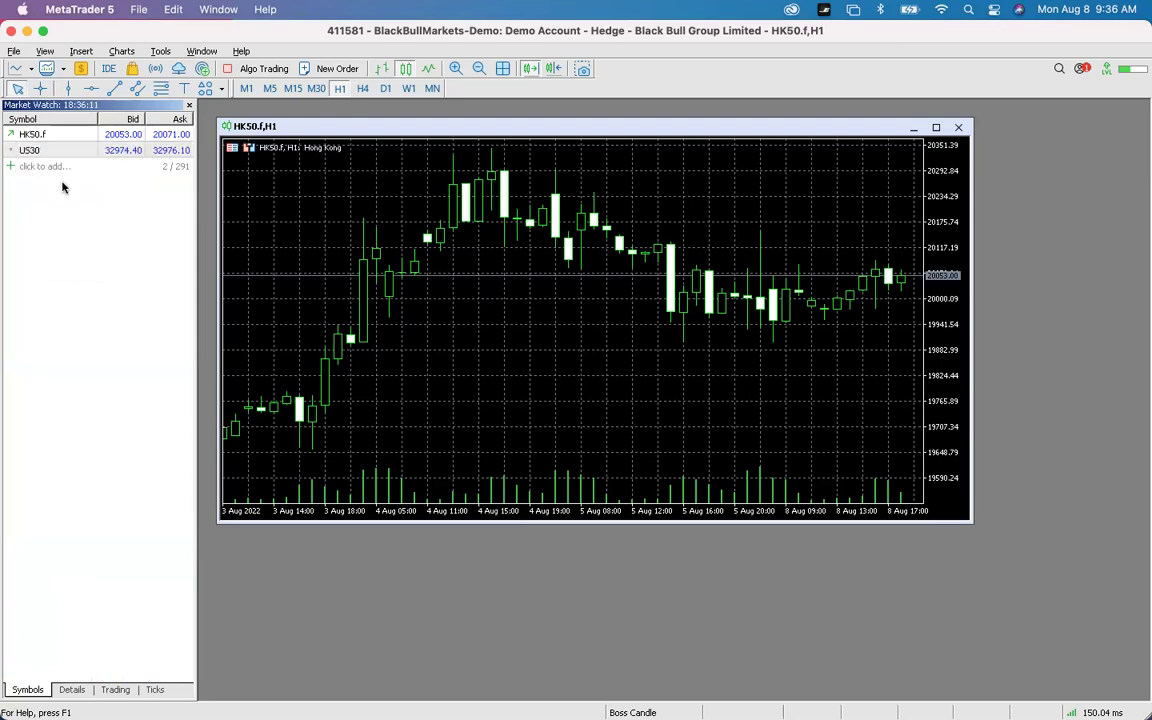
Switch the open HK50.f chart to the US30 symbol from the Market Watch.
{"action": "left_click_drag", "start_coordinate": [35, 149], "coordinate": [323, 206]}
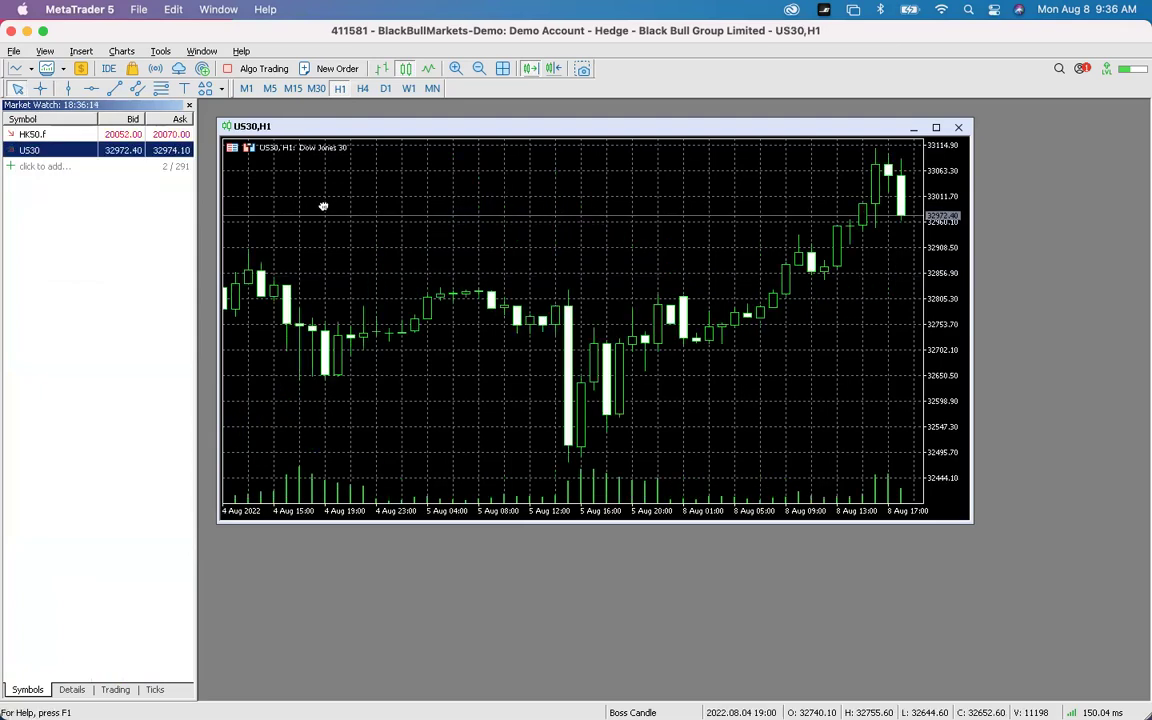
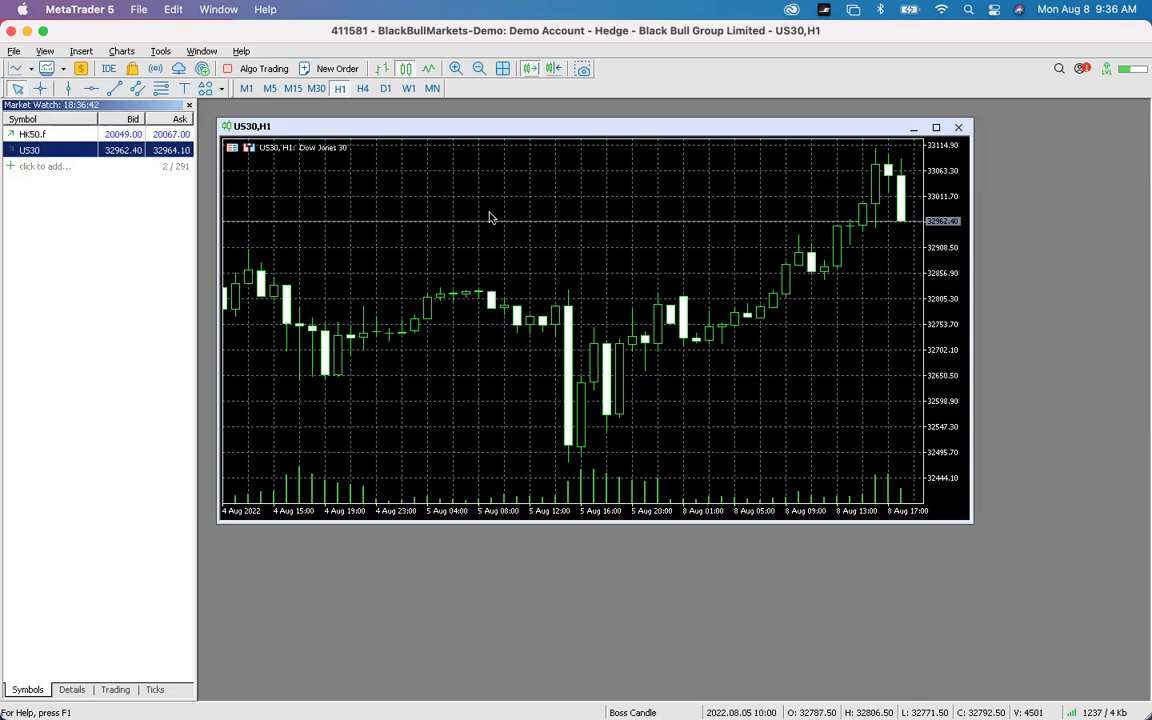
Open the MetaTrader data folder, browse to My Mac Desktop and copy the template file Delorean-with-TDI (1).tpl.
{"action": "left_click", "coordinate": [13, 52]}
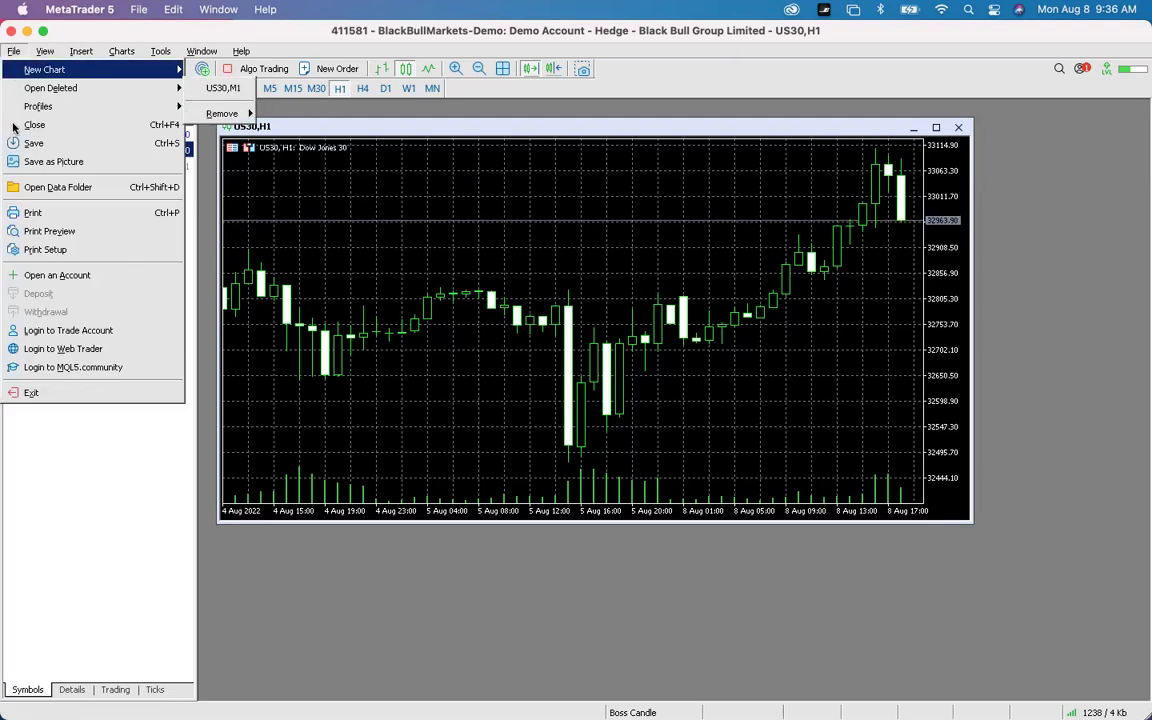
{"action": "left_click", "coordinate": [26, 188]}
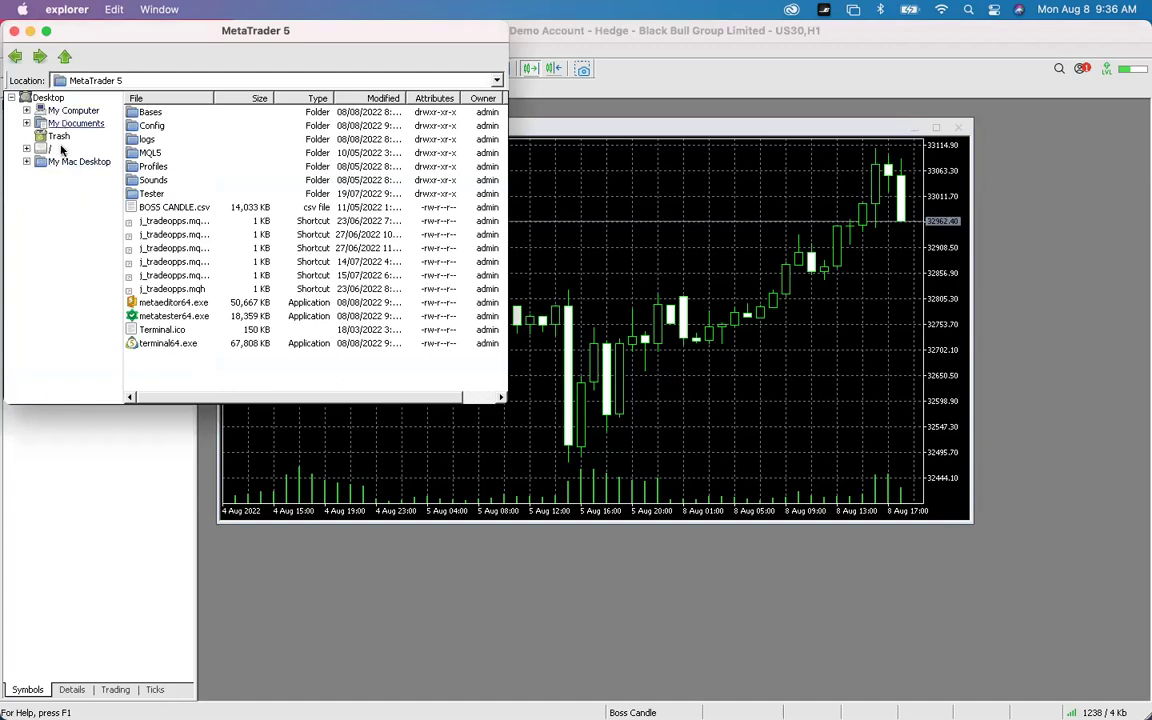
{"action": "left_click", "coordinate": [67, 166]}
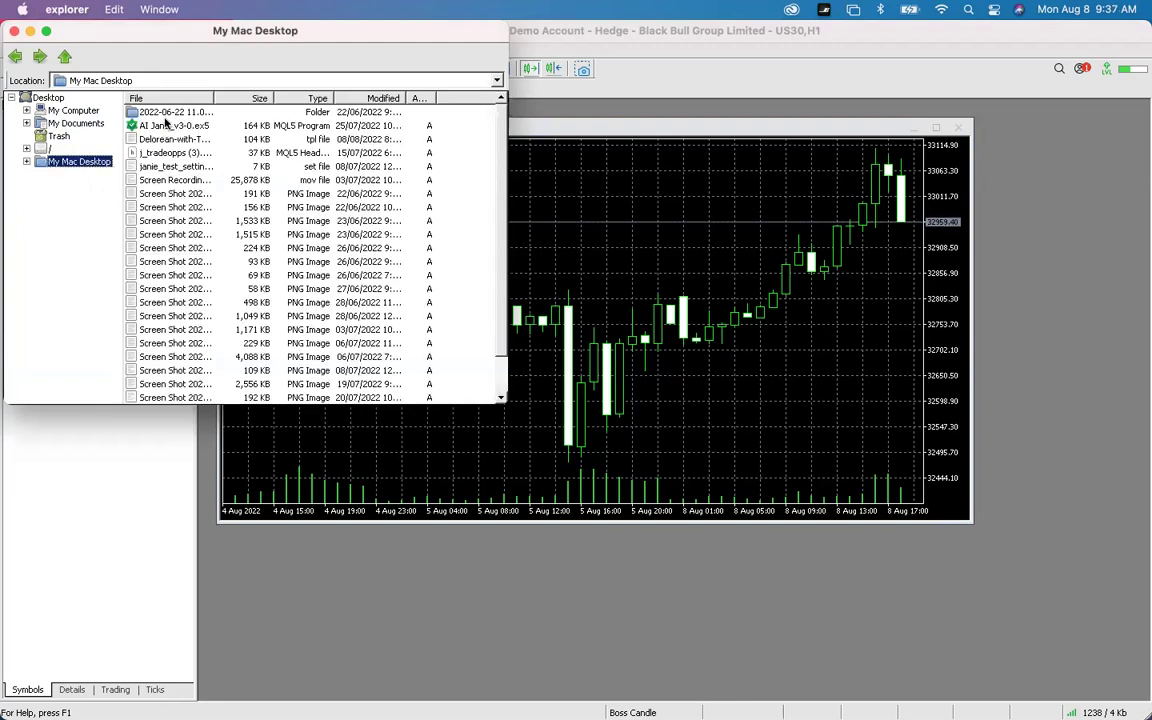
{"action": "left_click_drag", "start_coordinate": [213, 98], "coordinate": [350, 124]}
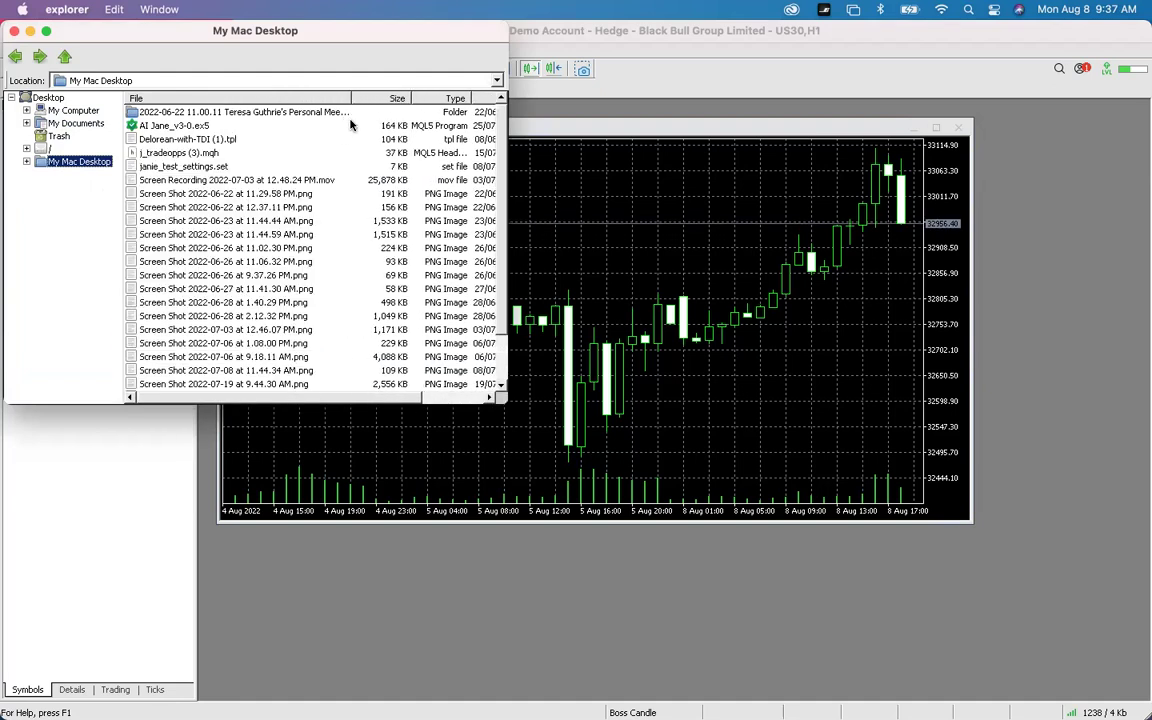
{"action": "left_click", "coordinate": [165, 138]}
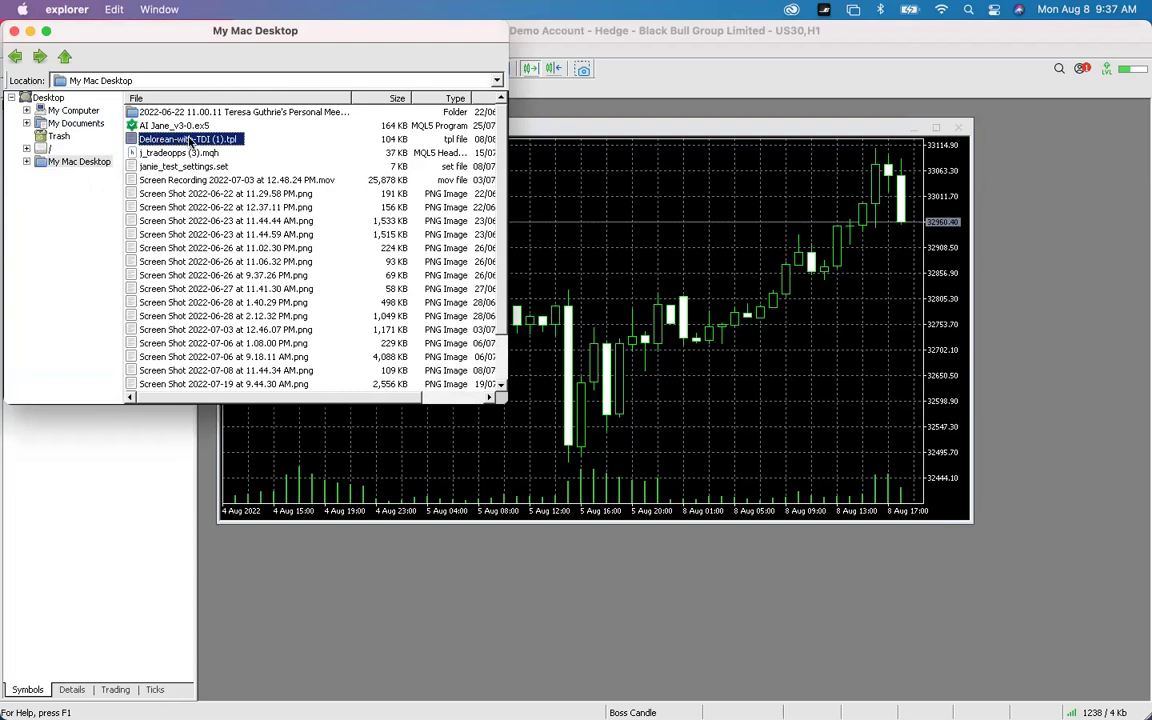
{"action": "right_click", "coordinate": [192, 141]}
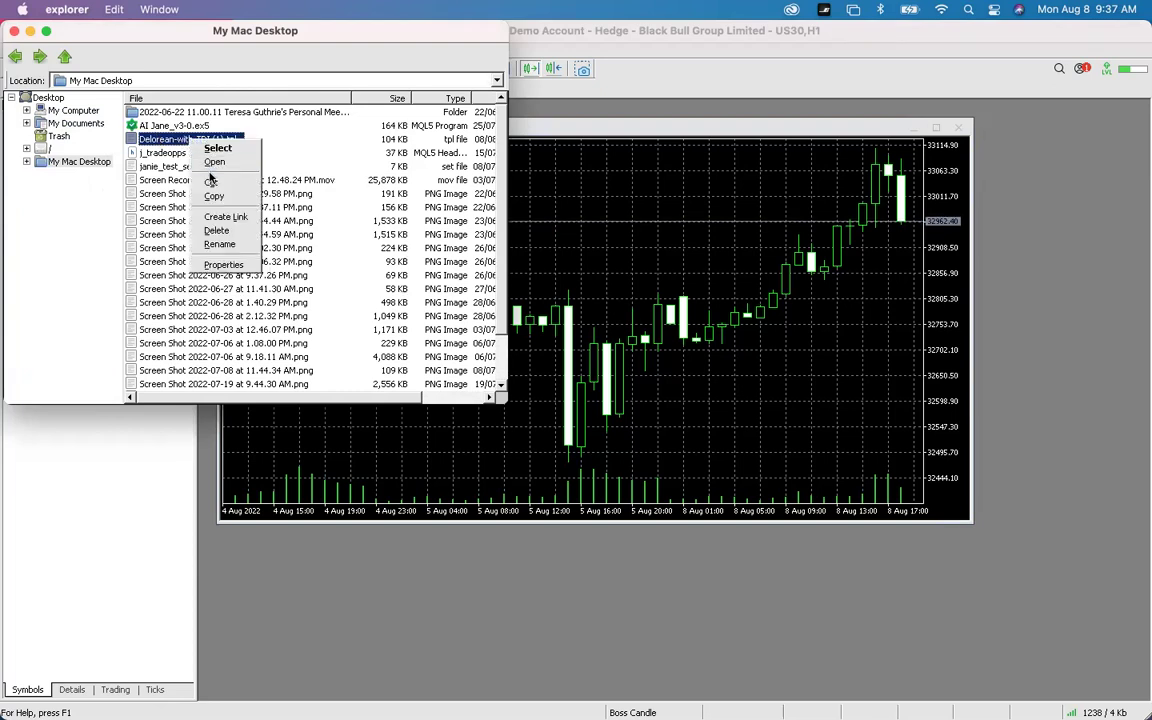
{"action": "left_click", "coordinate": [216, 197]}
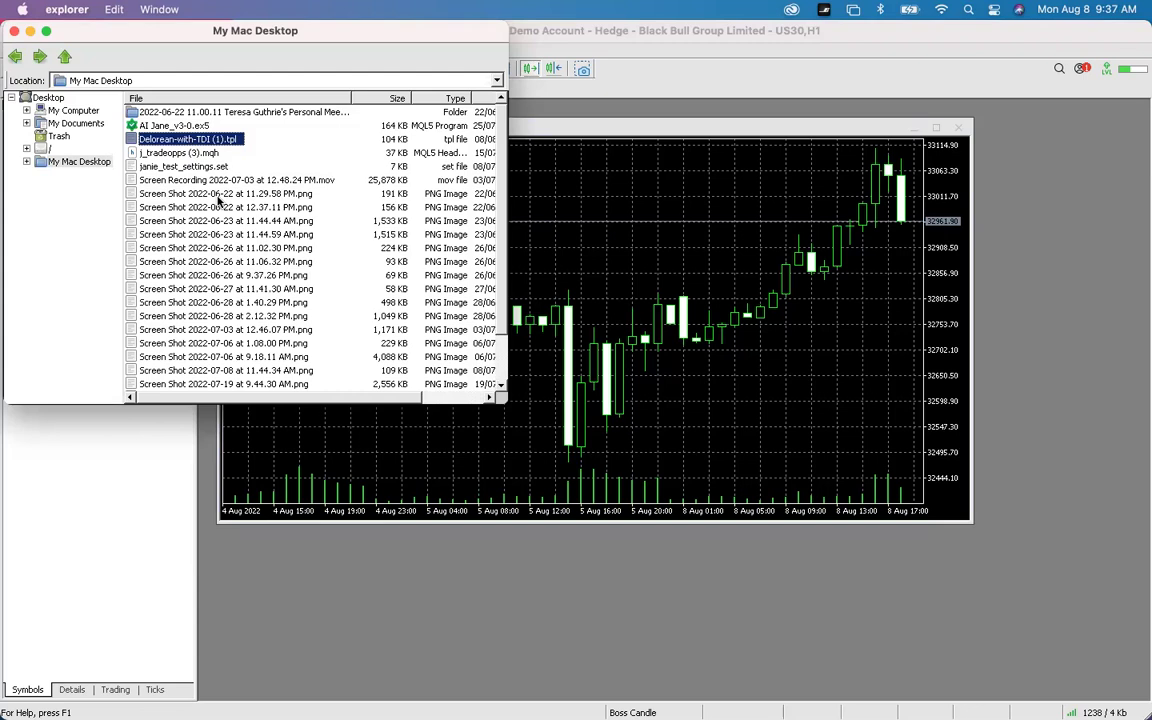
Return to the MetaTrader 5 folder, open MQL5 > Profiles > Templates and check the template files and paste options there.
{"action": "left_click", "coordinate": [16, 57]}
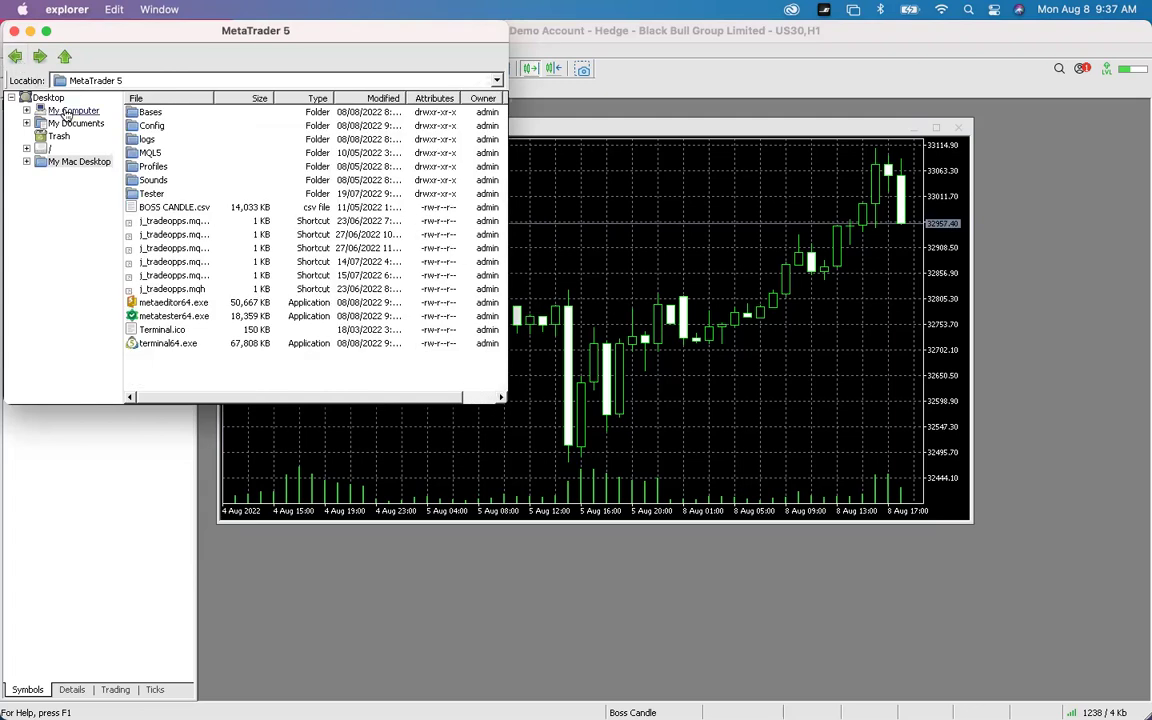
{"action": "double_click", "coordinate": [136, 155]}
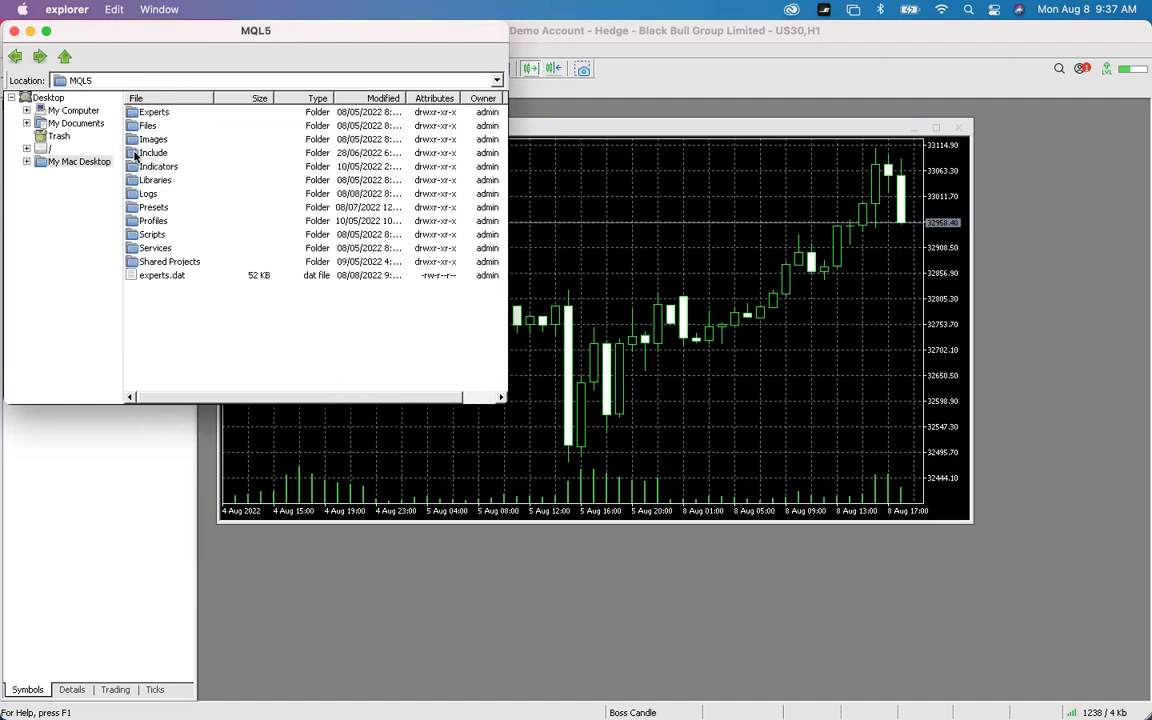
{"action": "double_click", "coordinate": [153, 221]}
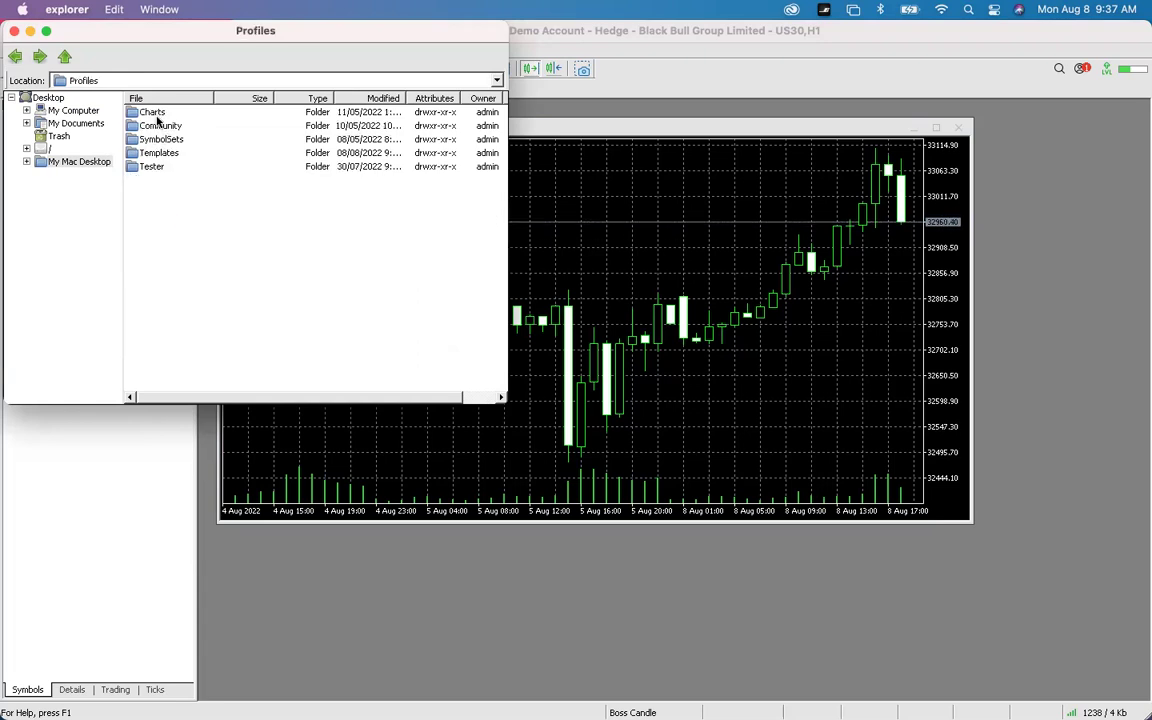
{"action": "double_click", "coordinate": [137, 156]}
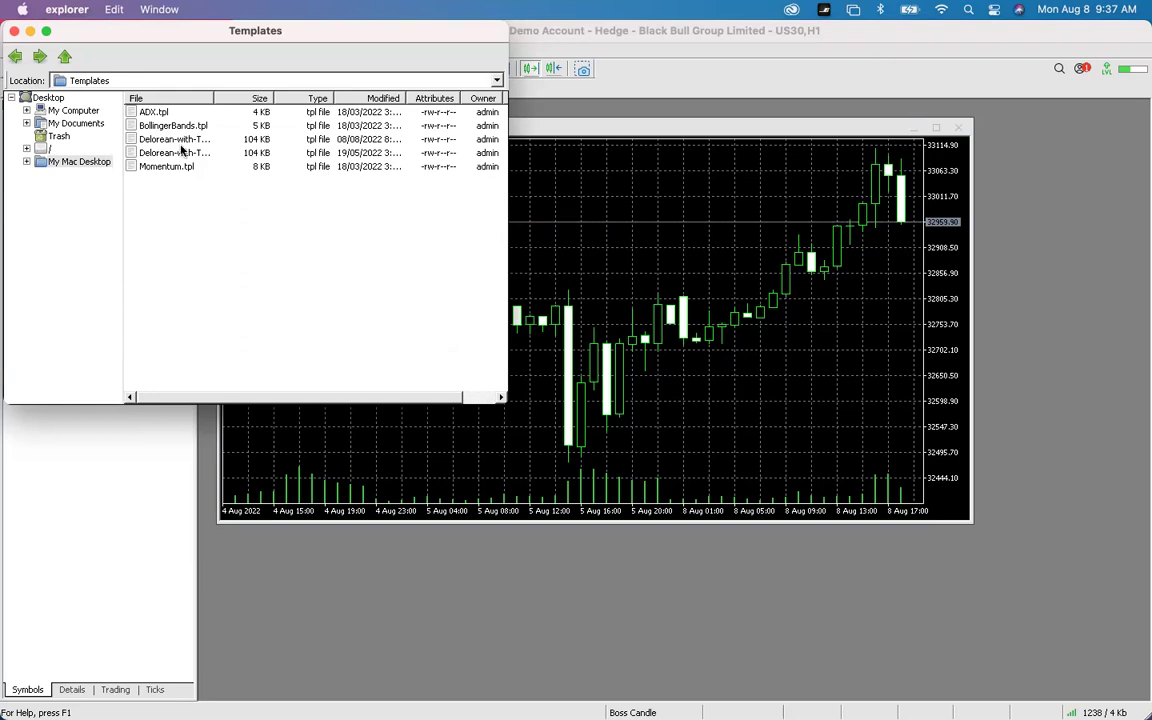
{"action": "left_click_drag", "start_coordinate": [213, 96], "coordinate": [310, 115]}
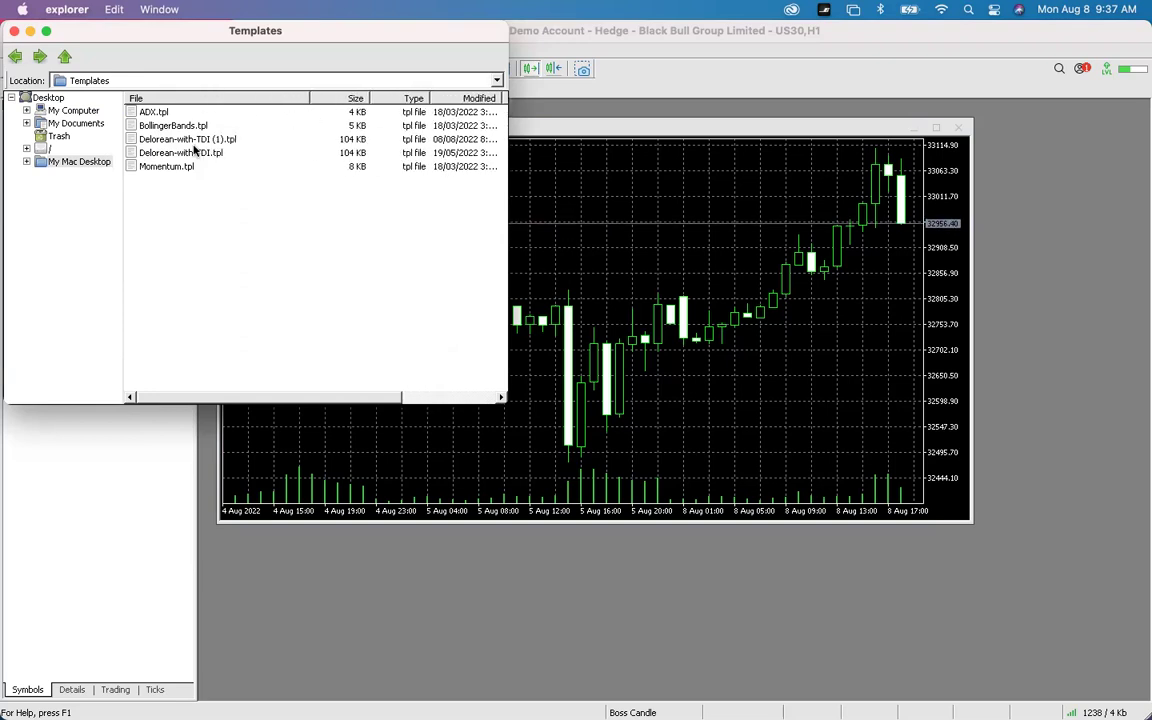
{"action": "right_click", "coordinate": [170, 197]}
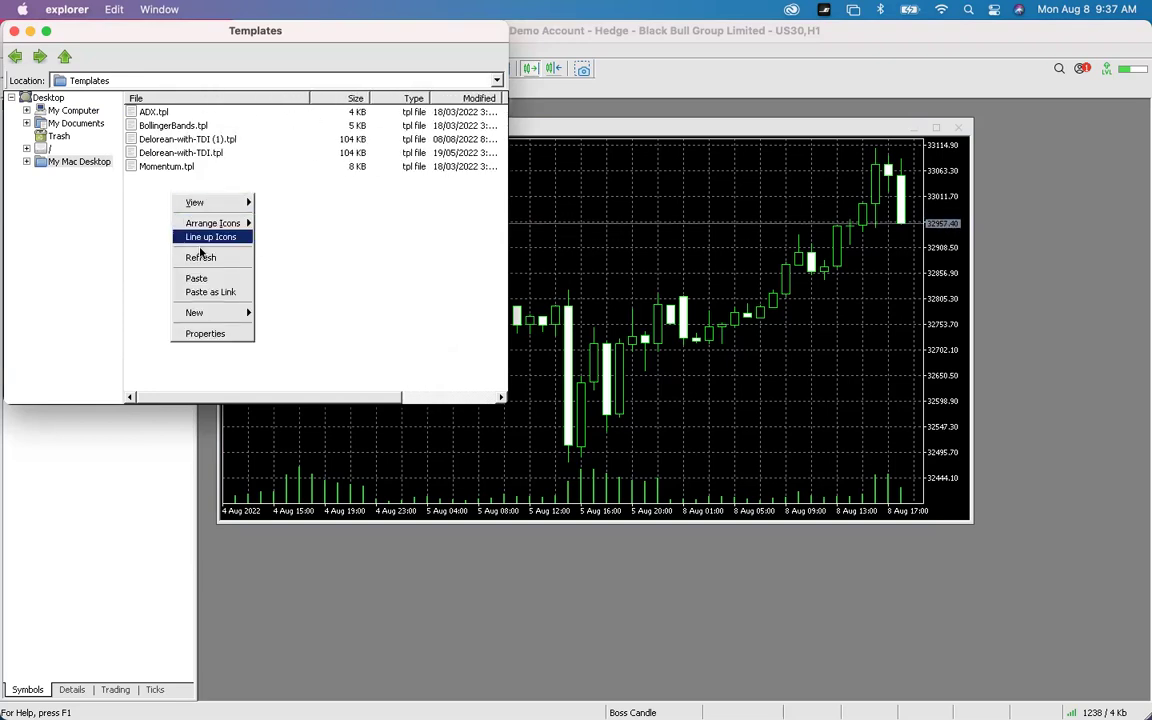
{"action": "mouse_move", "coordinate": [195, 203]}
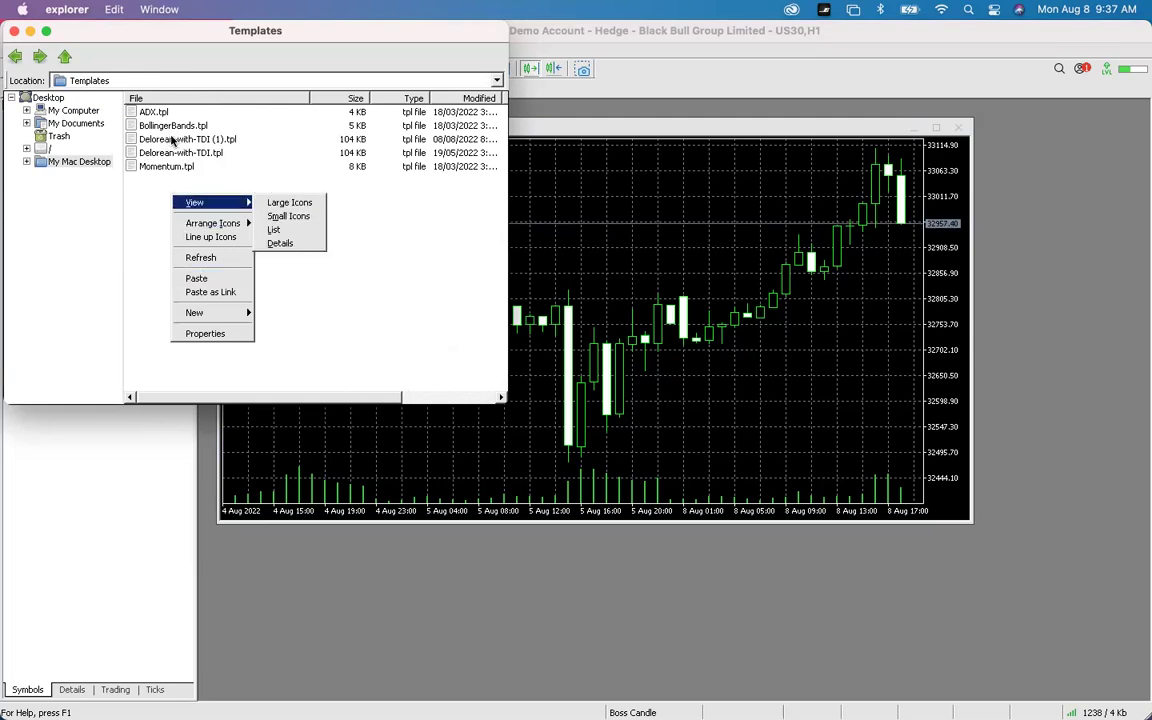
{"action": "left_click", "coordinate": [130, 181]}
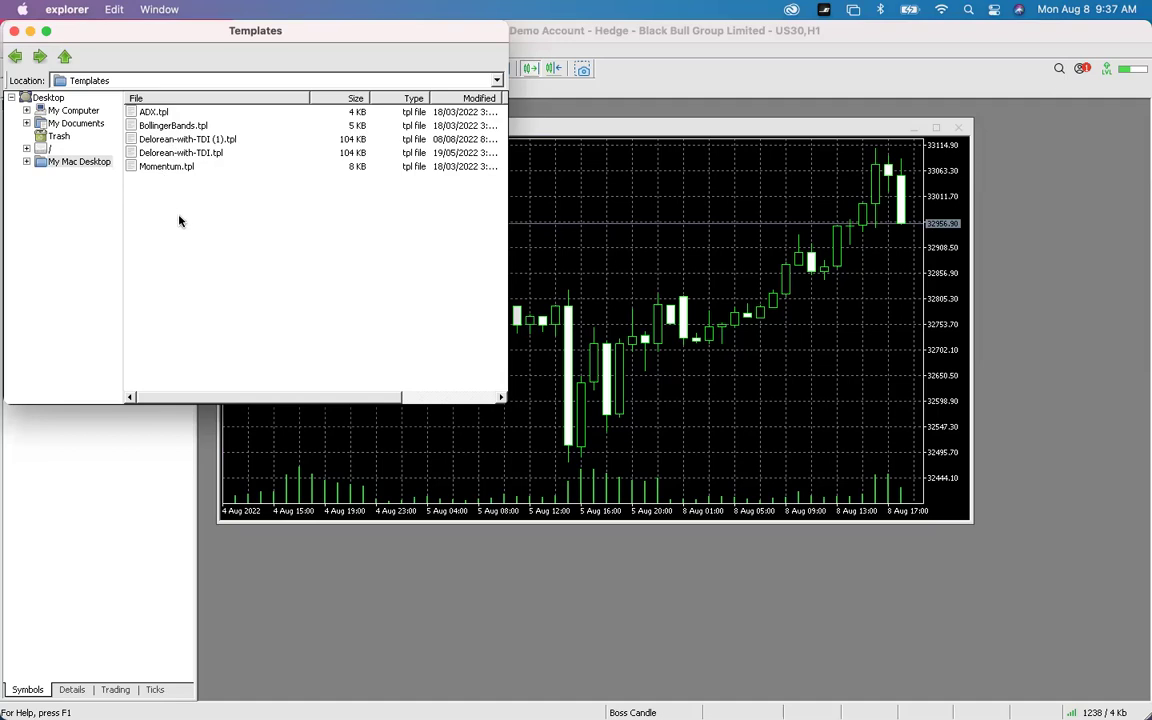
Close the data folder window and restart MetaTrader 5.
{"action": "left_click", "coordinate": [14, 31]}
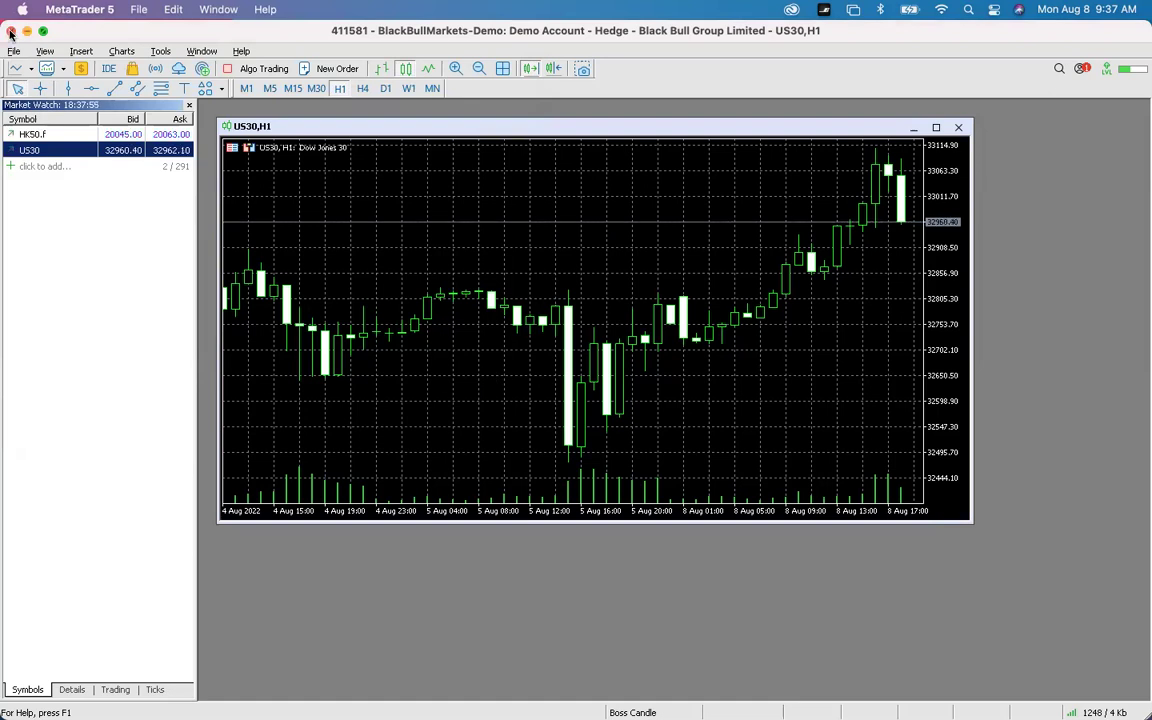
{"action": "left_click", "coordinate": [12, 31]}
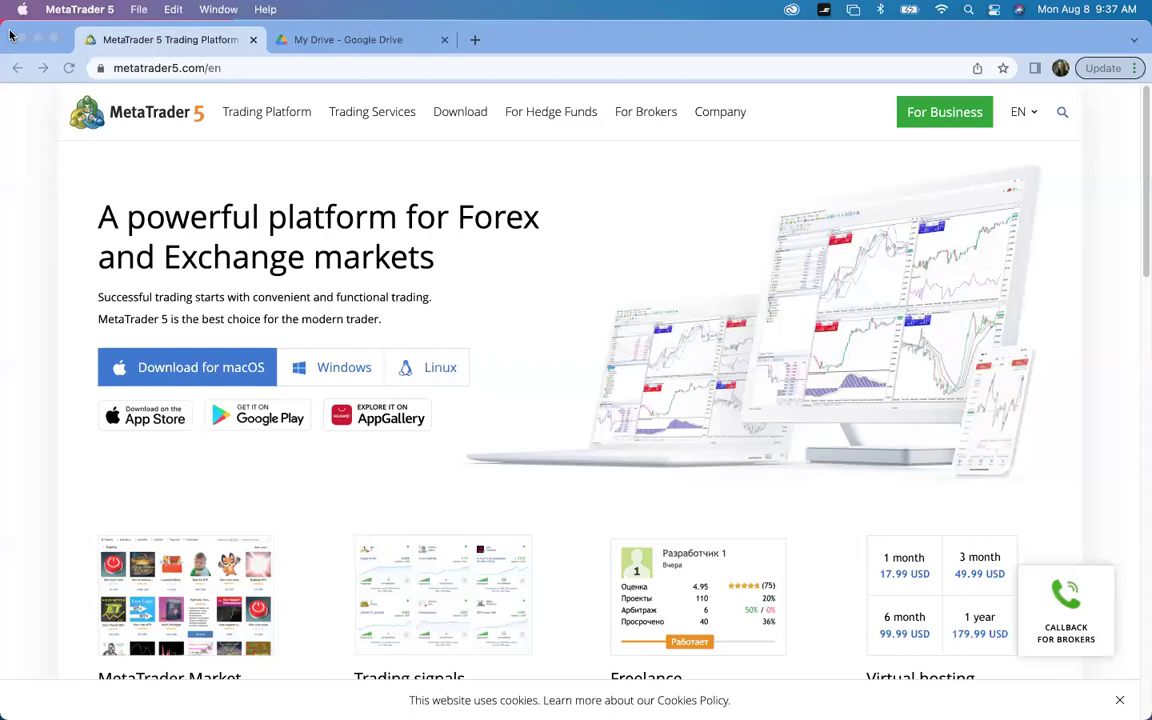
{"action": "mouse_move", "coordinate": [390, 690]}
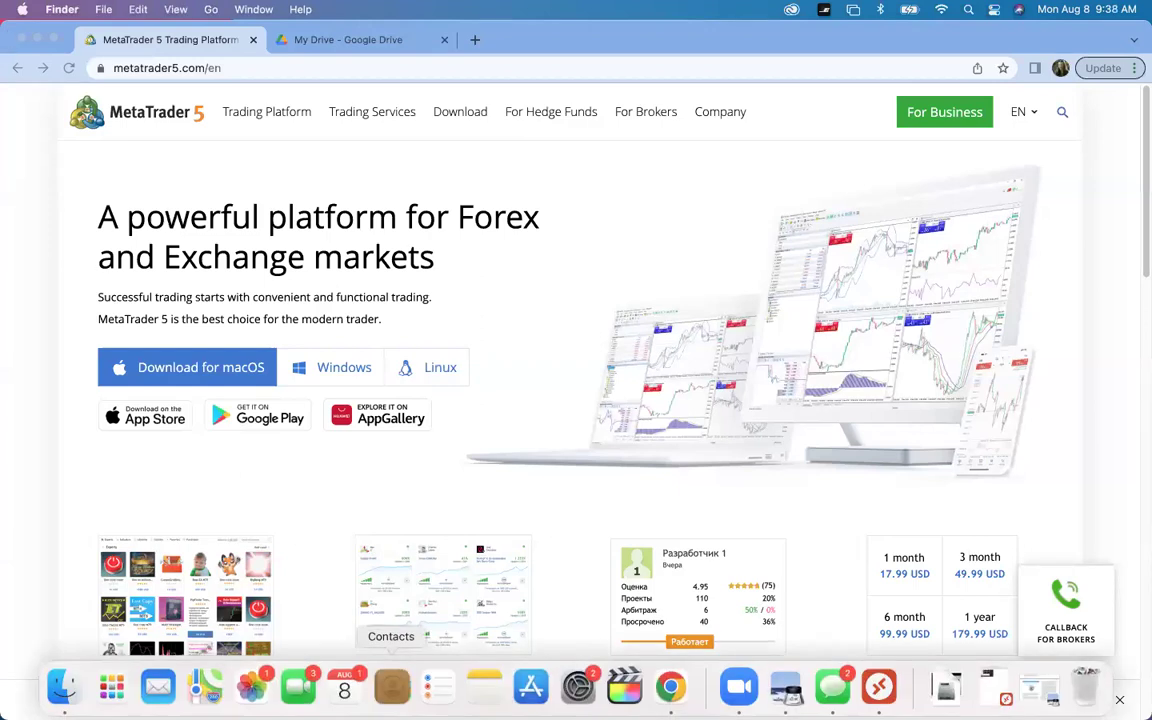
{"action": "left_click", "coordinate": [111, 688]}
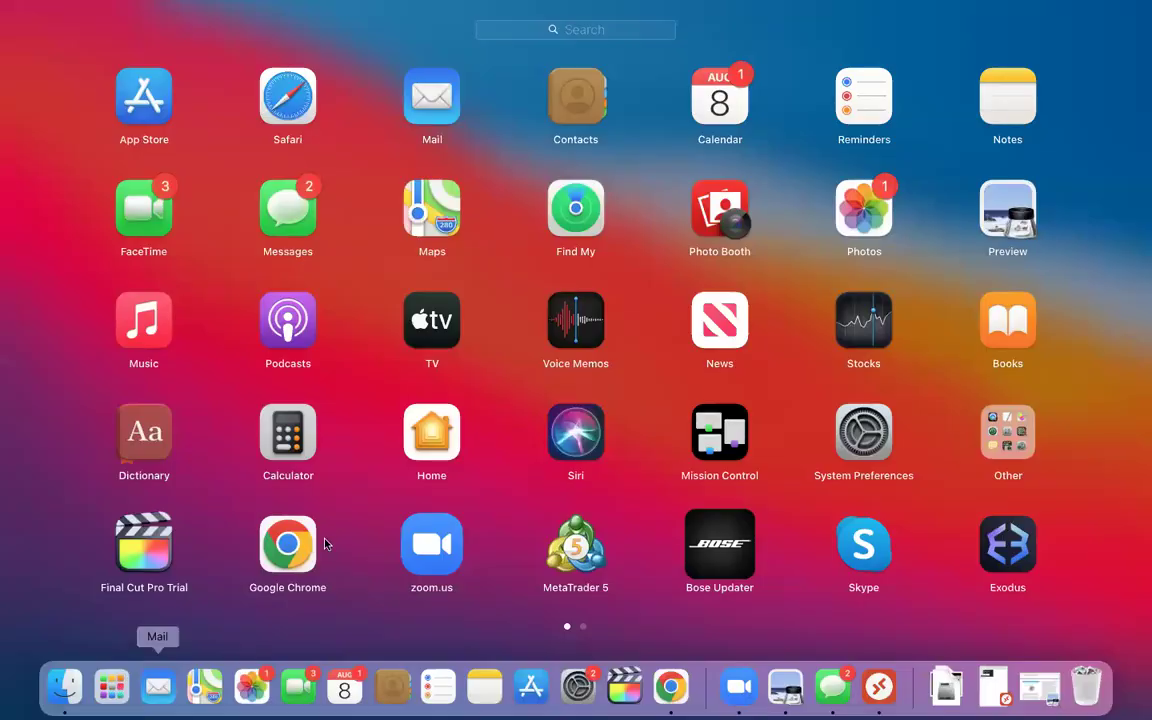
{"action": "left_click", "coordinate": [576, 548]}
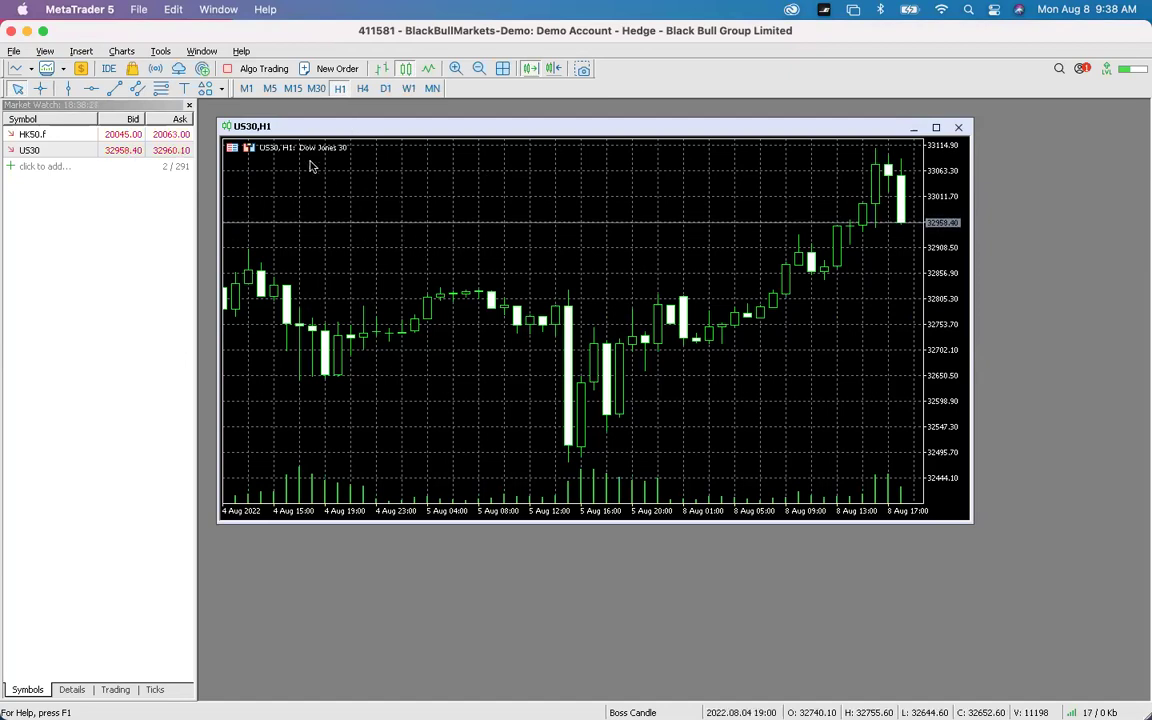
Maximize the US30 chart and set its timeframe to M1.
{"action": "left_click", "coordinate": [938, 128]}
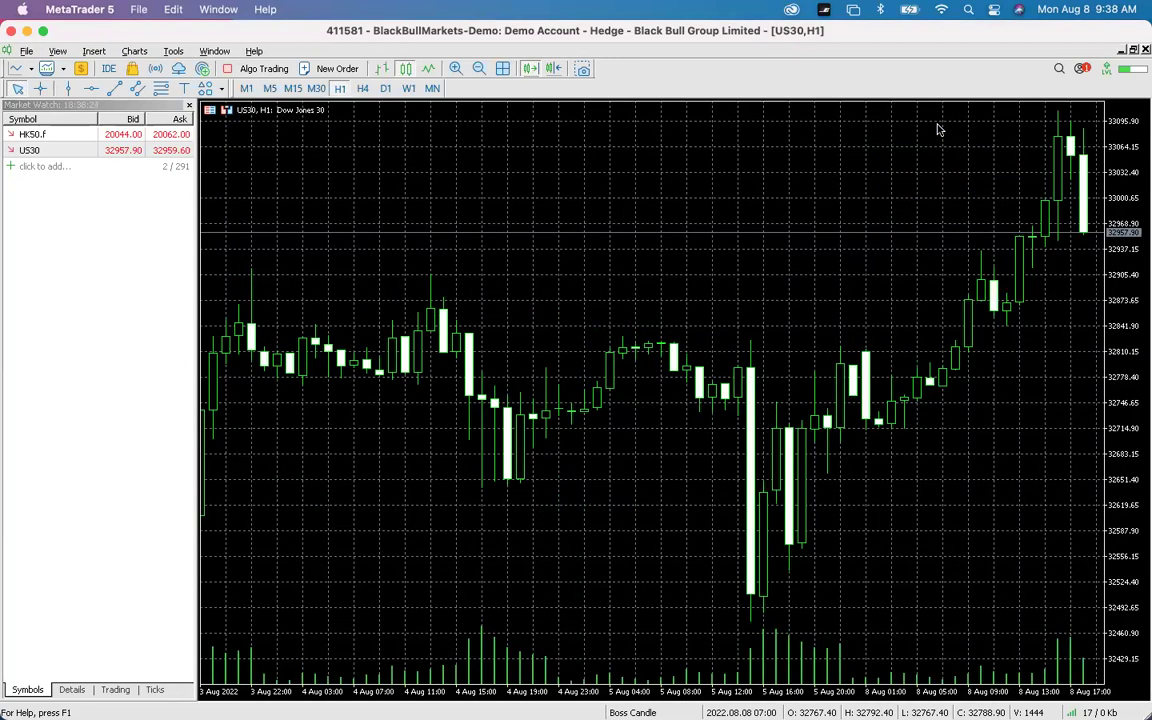
{"action": "left_click", "coordinate": [246, 89]}
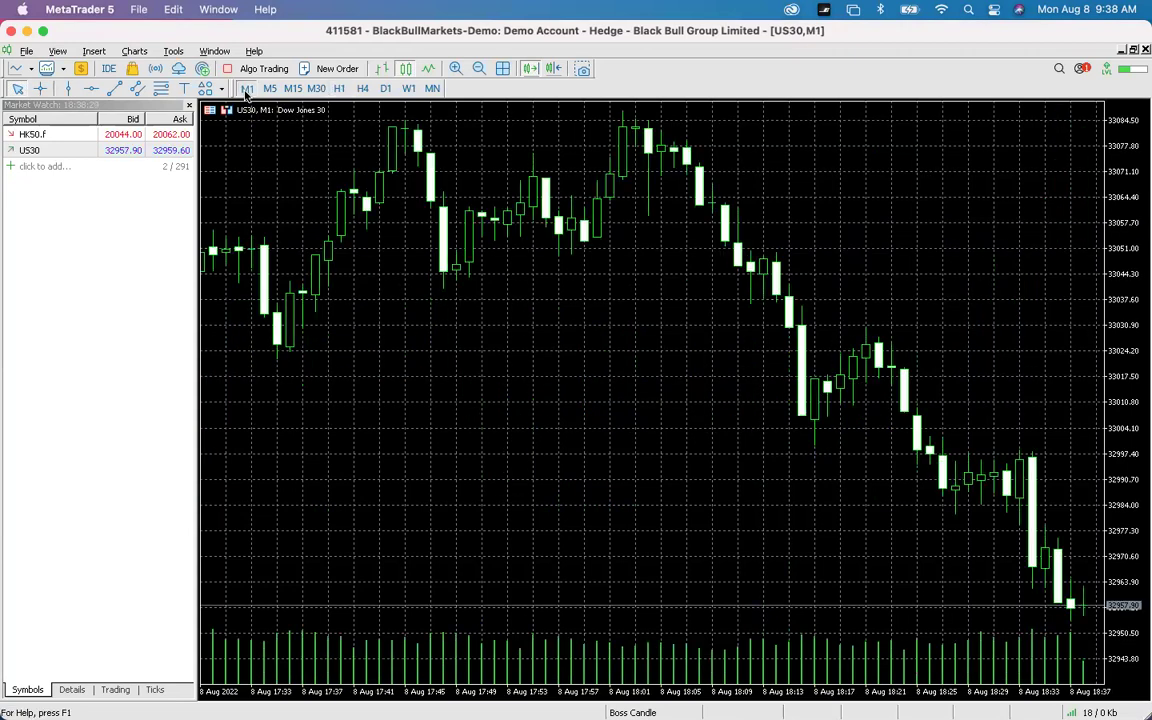
Apply the Delorean-with-TDI template to the US30 M1 chart.
{"action": "right_click", "coordinate": [436, 349]}
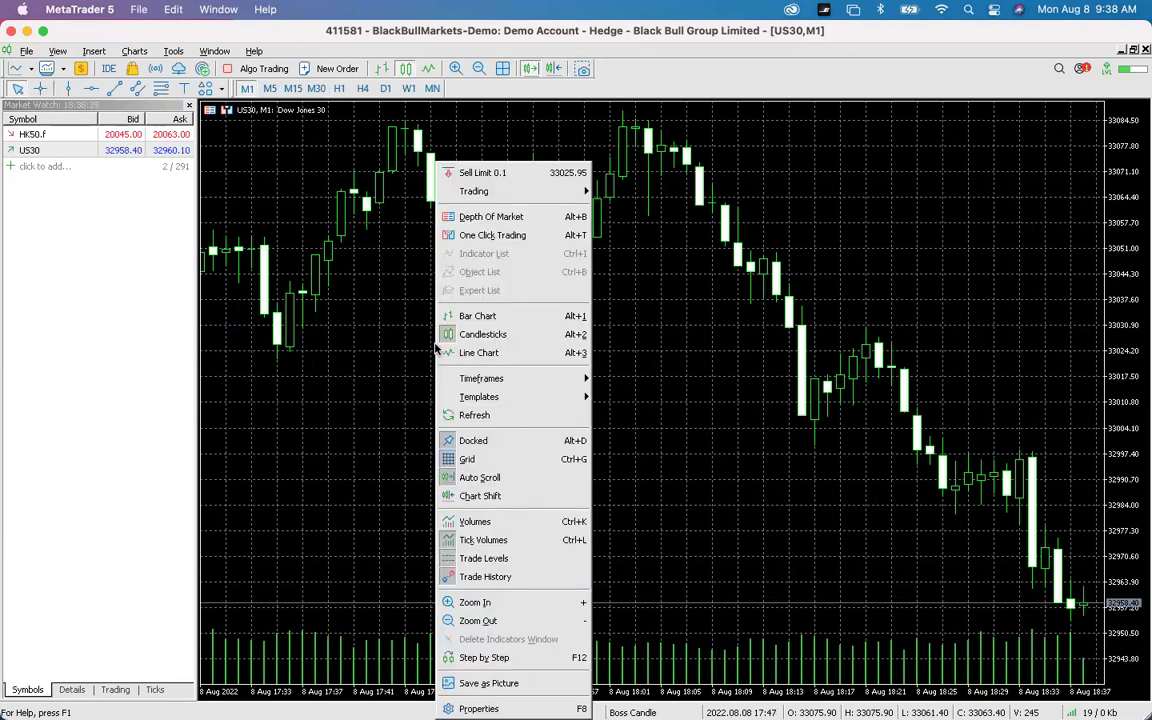
{"action": "mouse_move", "coordinate": [506, 399]}
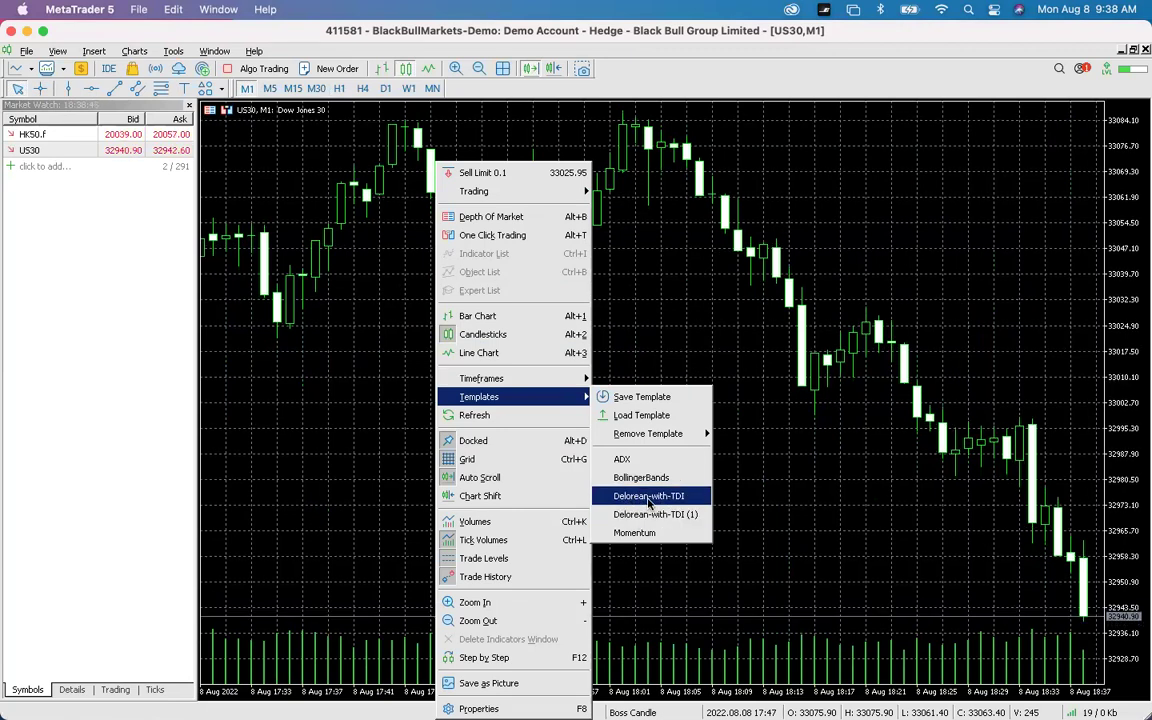
{"action": "left_click", "coordinate": [640, 497]}
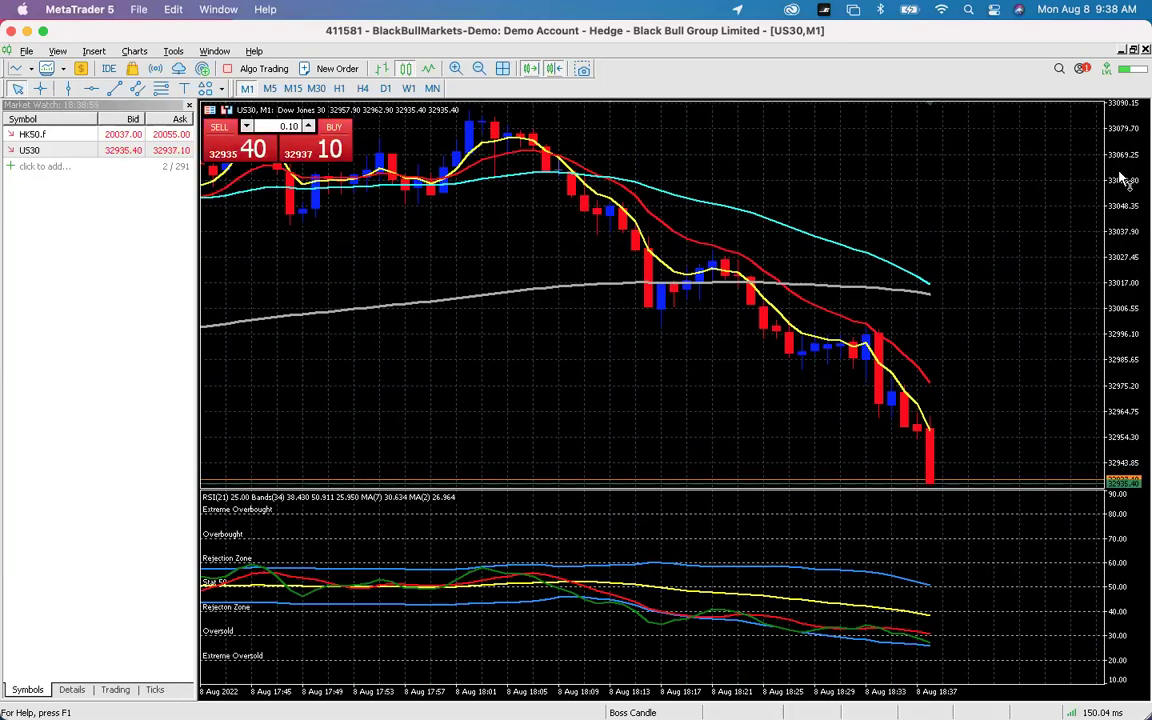
{"action": "left_click_drag", "start_coordinate": [1121, 188], "coordinate": [1126, 231]}
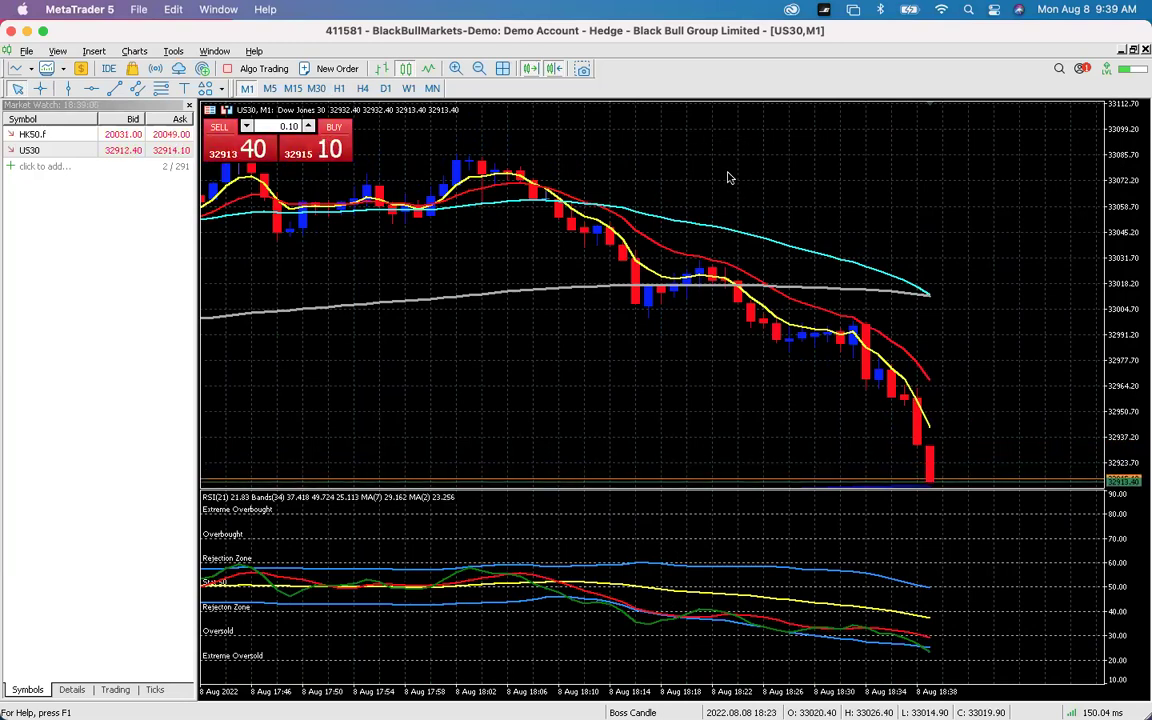
{"action": "right_click", "coordinate": [728, 173]}
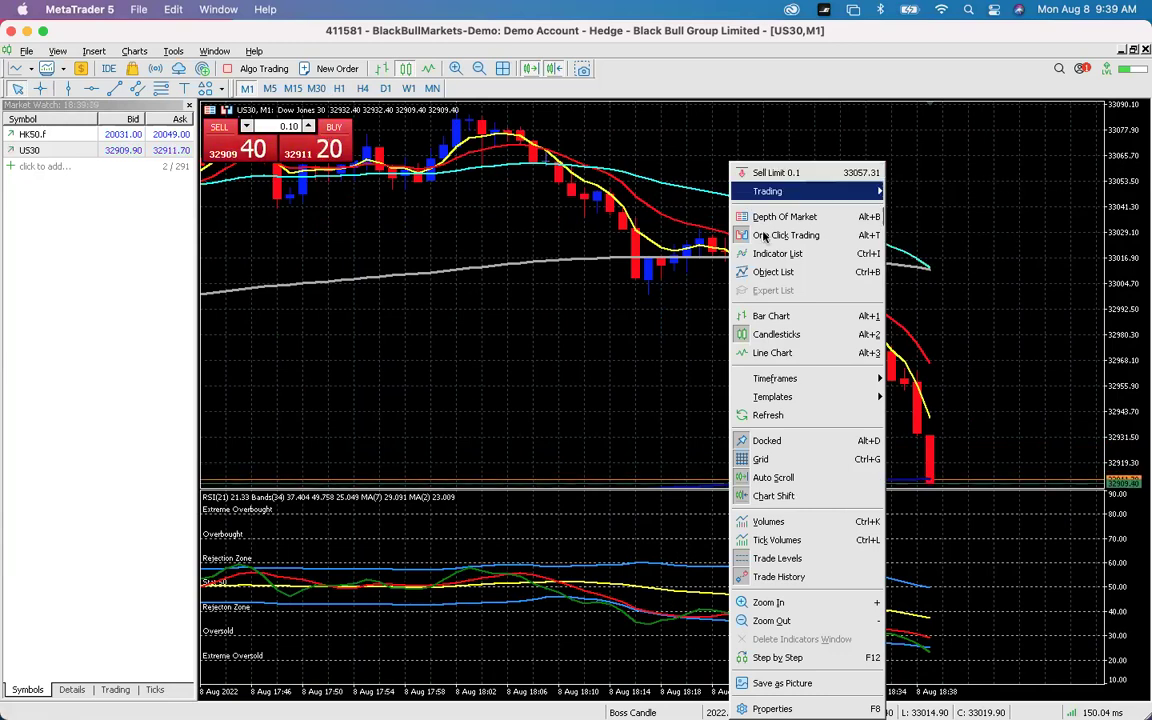
{"action": "left_click", "coordinate": [514, 314]}
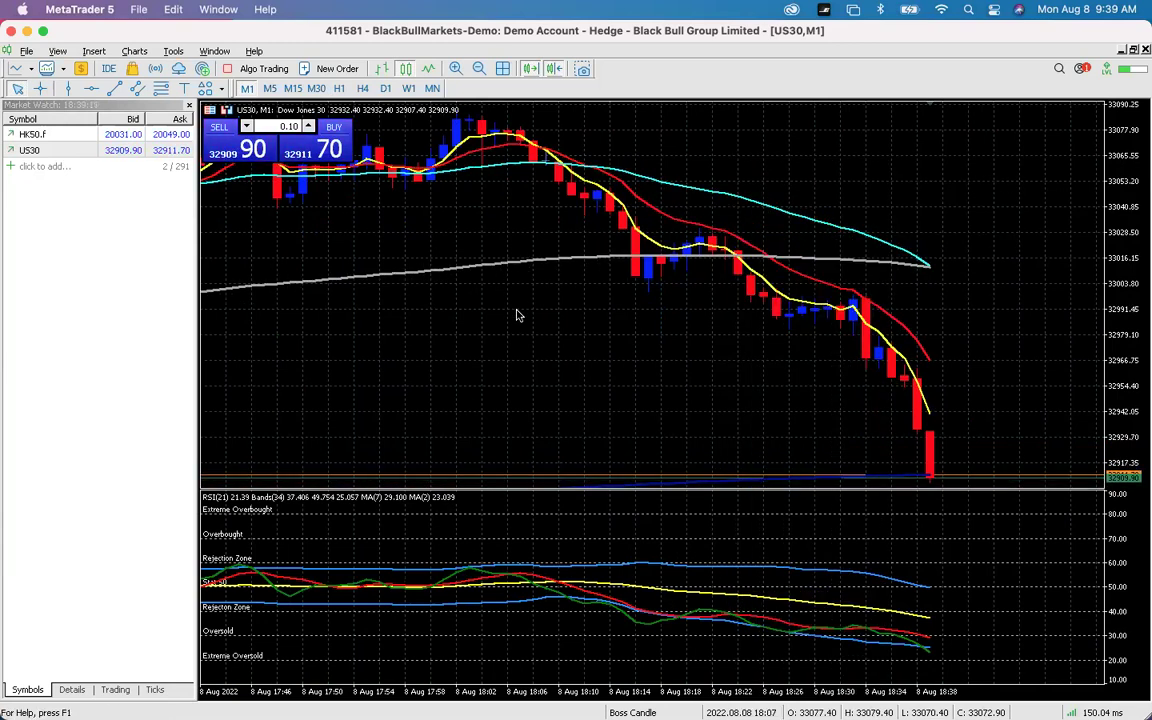
Save the current chart setup as a new profile named US30 1M.
{"action": "left_click", "coordinate": [26, 51]}
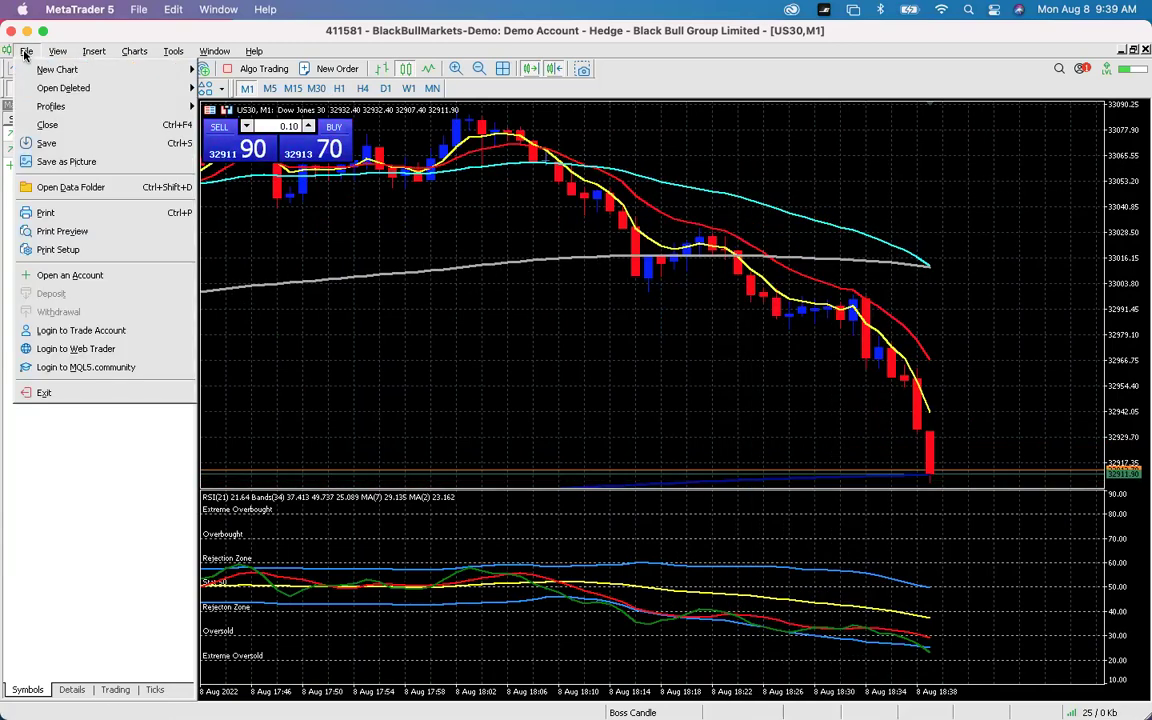
{"action": "mouse_move", "coordinate": [43, 93]}
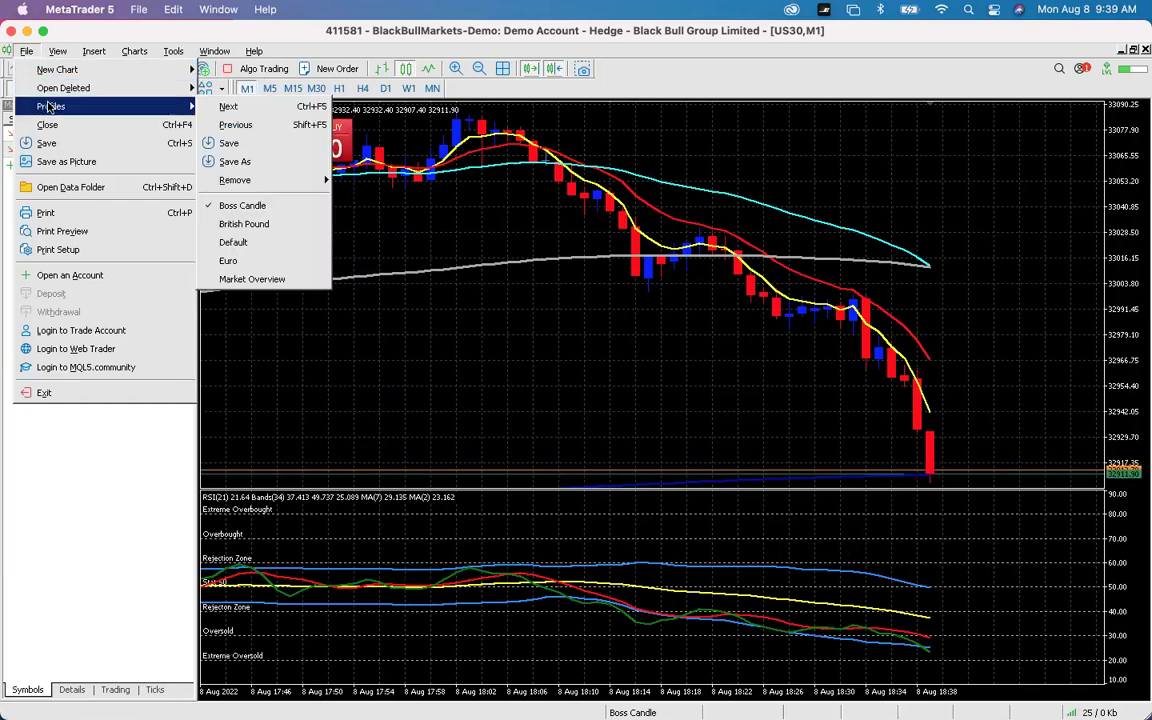
{"action": "left_click", "coordinate": [236, 162]}
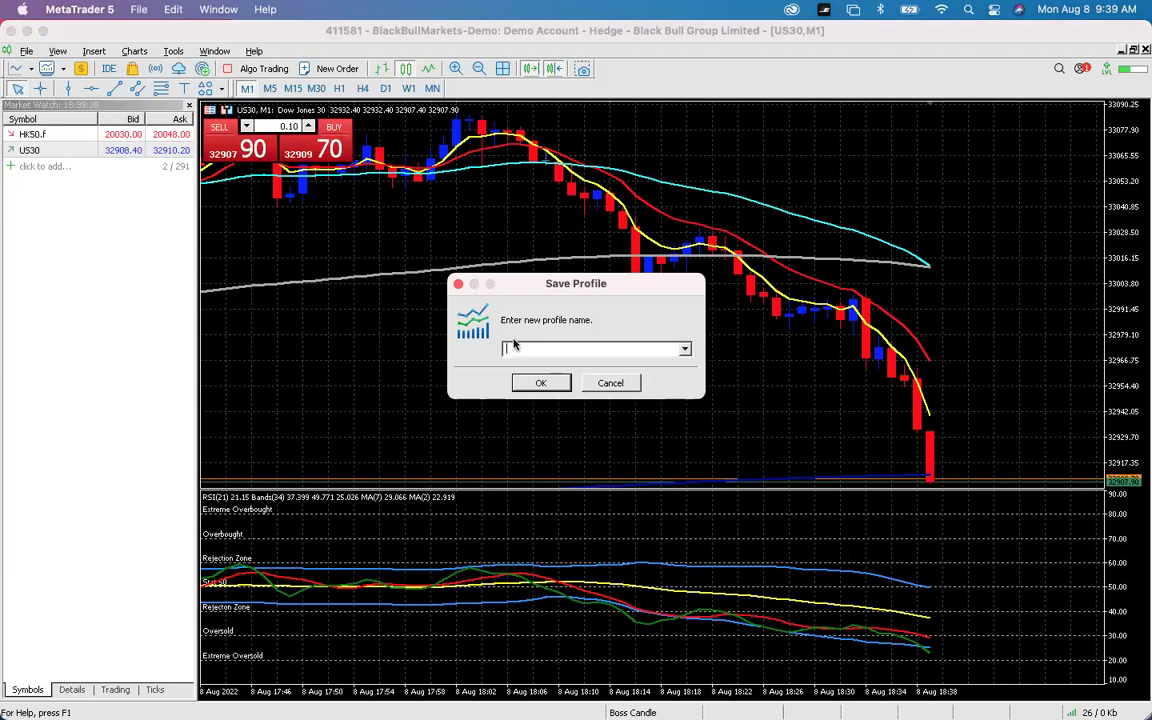
{"action": "type", "text": "US30 1M"}
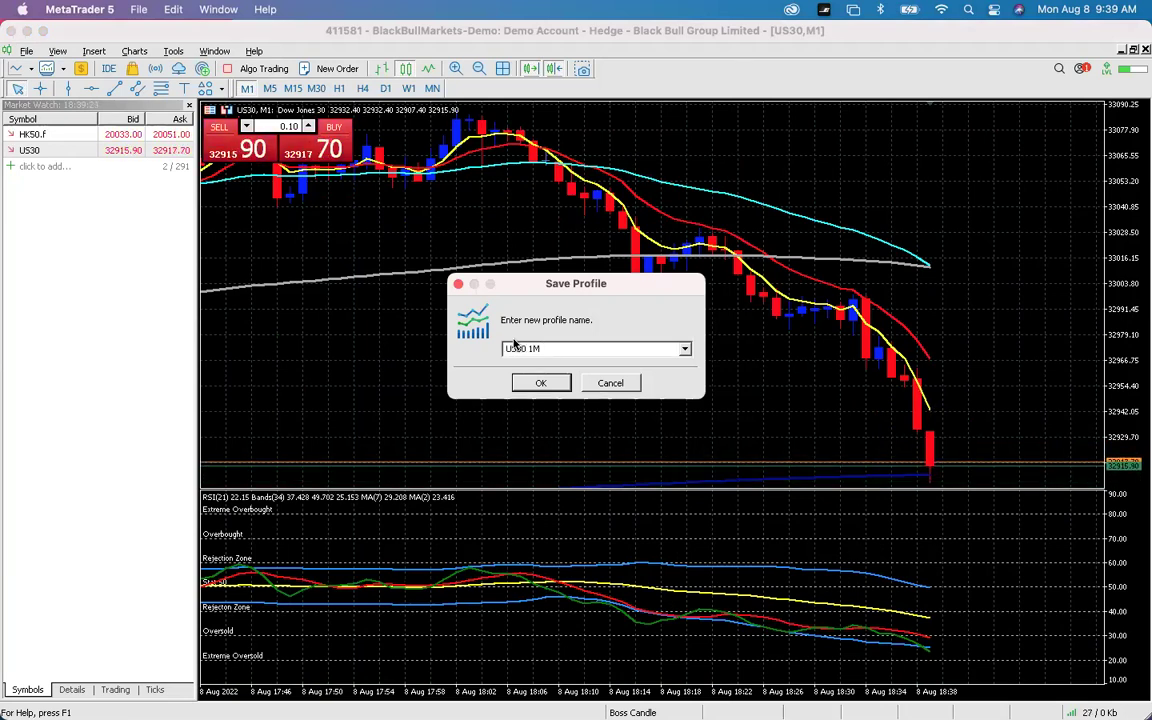
{"action": "left_click", "coordinate": [545, 386]}
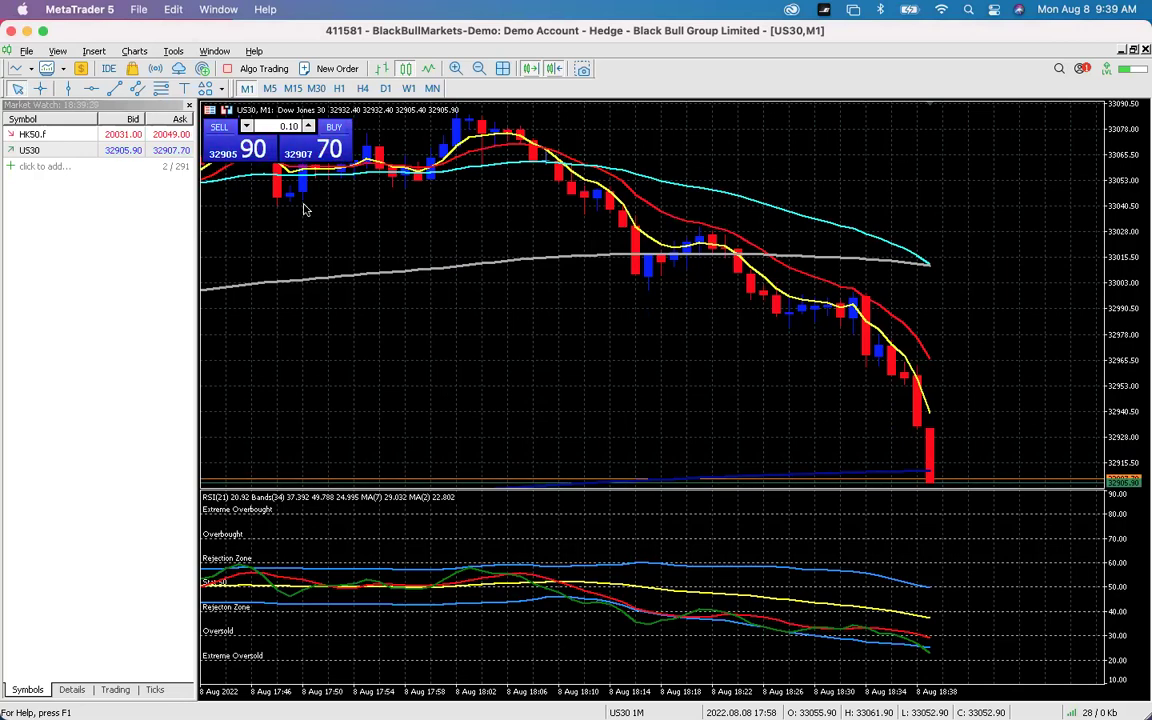
Load HK50.f into the open M1 chart in place of US30.
{"action": "left_click", "coordinate": [31, 137]}
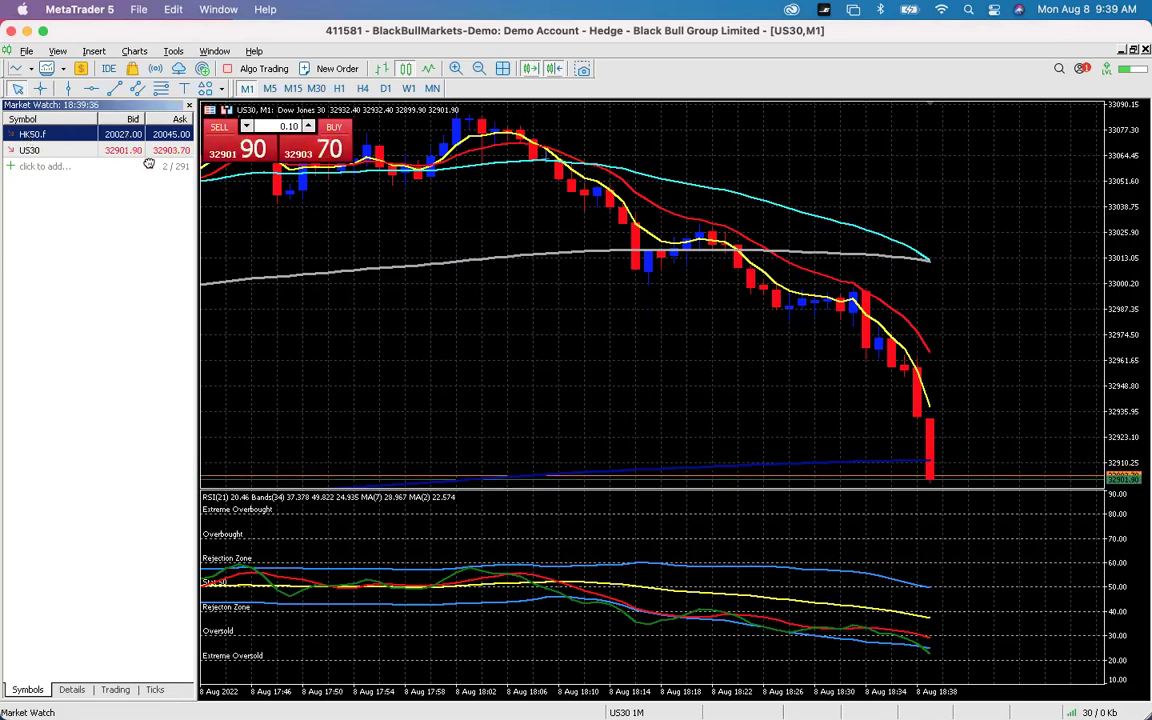
{"action": "left_click_drag", "start_coordinate": [336, 232], "coordinate": [334, 232]}
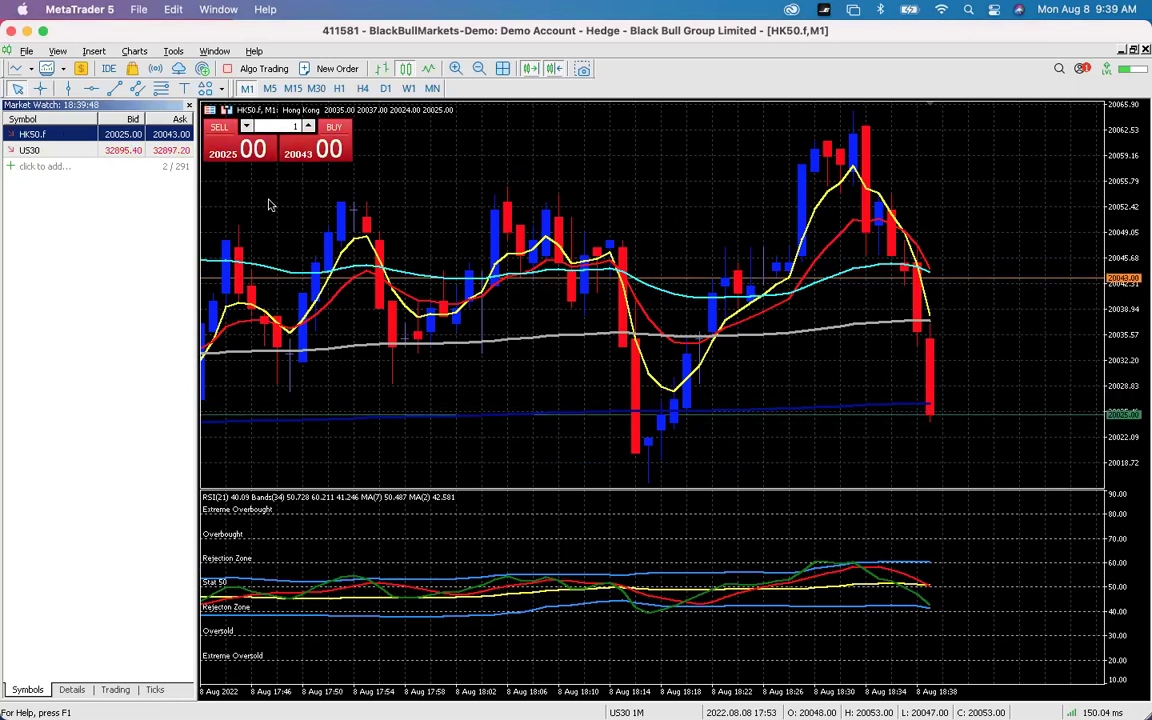
Hide the Market Watch and compress the HK50.f chart's vertical price scale.
{"action": "left_click", "coordinate": [187, 106]}
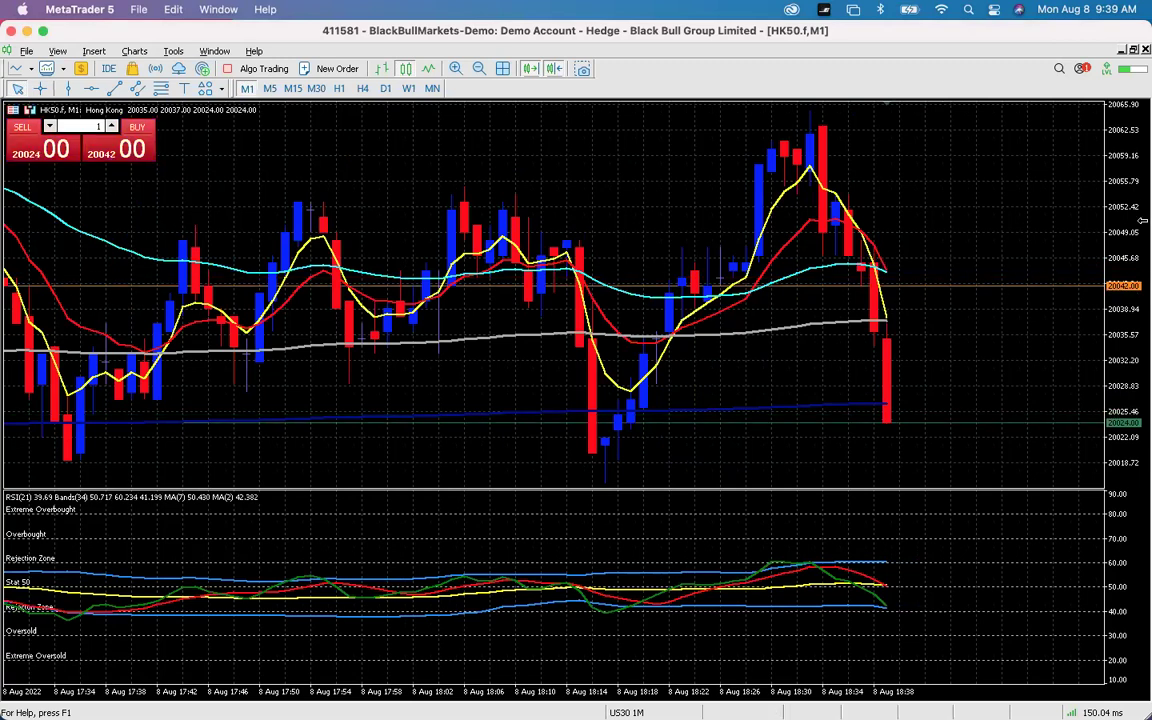
{"action": "left_click_drag", "start_coordinate": [1130, 252], "coordinate": [1130, 284]}
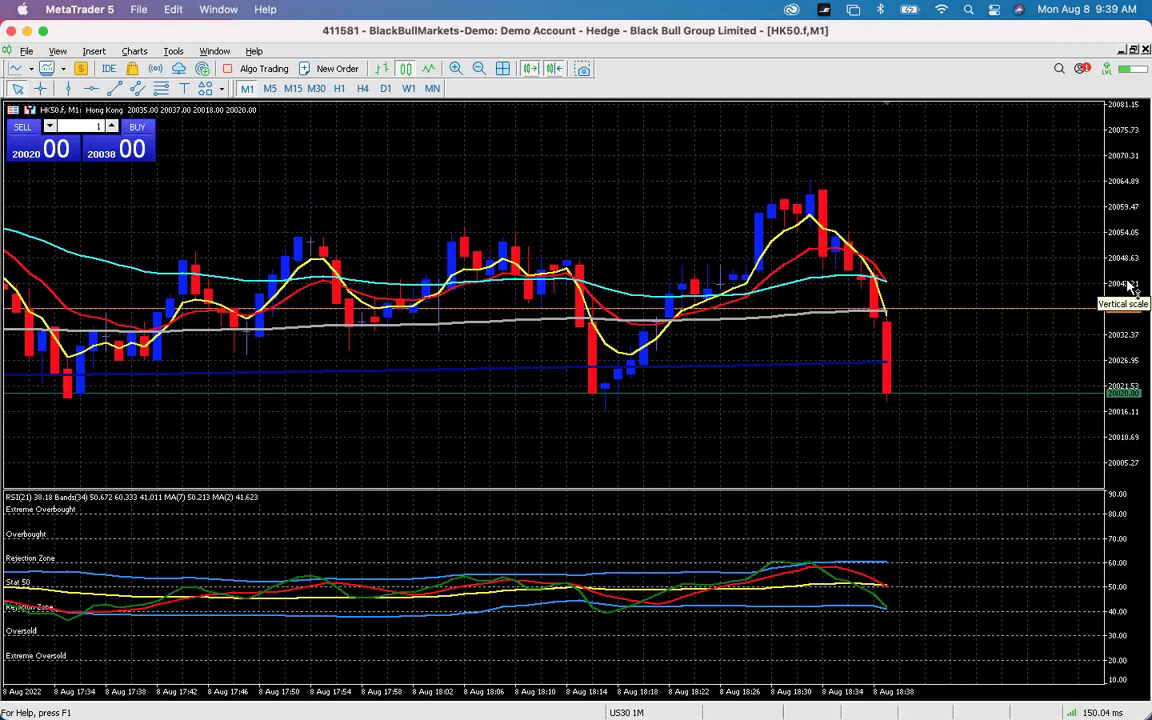
Show the Market Watch, Navigator and Toolbox windows around the HK50.f chart.
{"action": "left_click", "coordinate": [59, 53]}
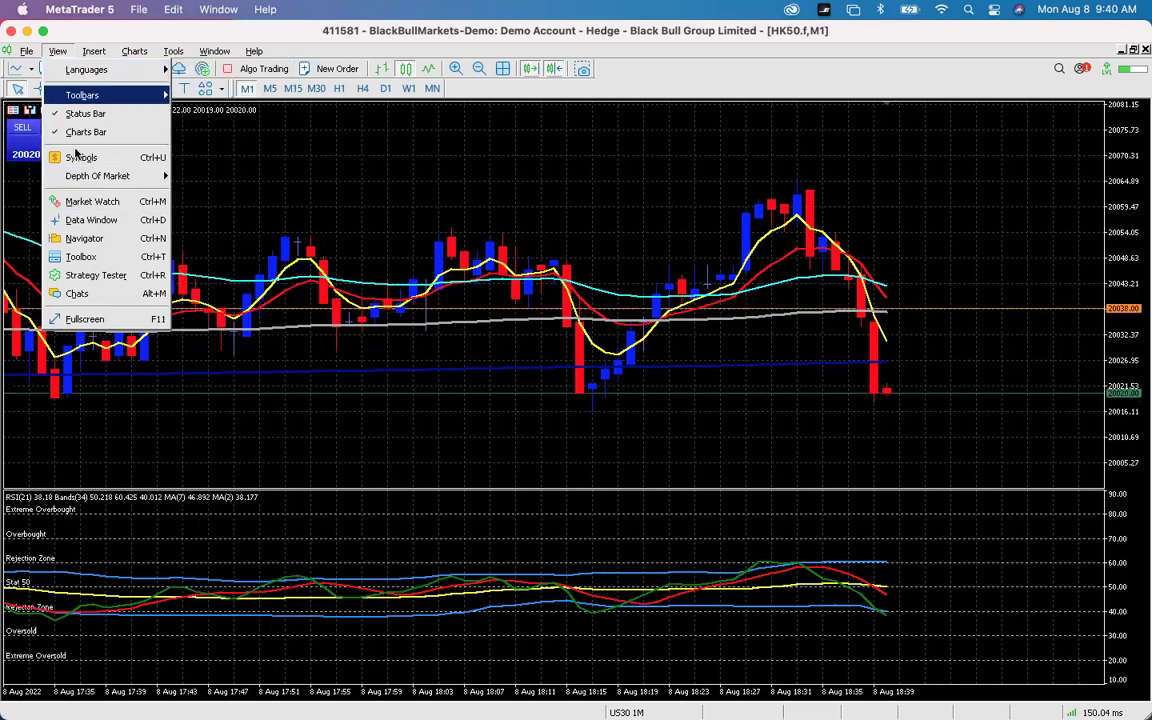
{"action": "left_click", "coordinate": [83, 206]}
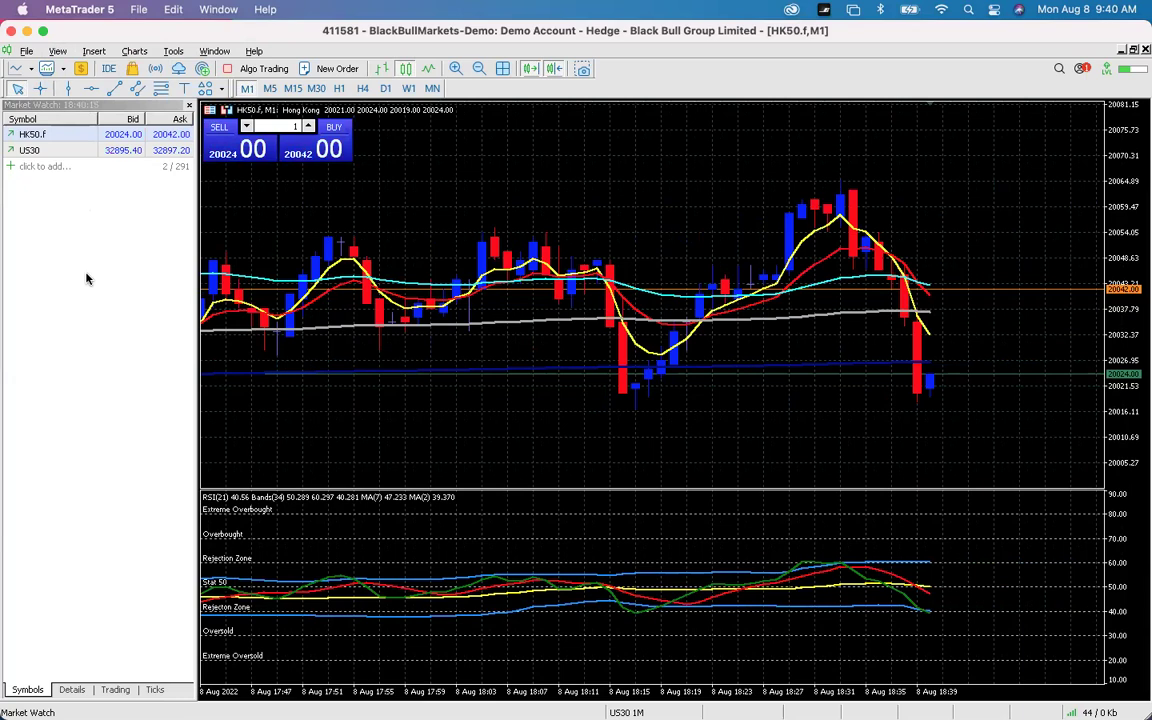
{"action": "left_click", "coordinate": [58, 51]}
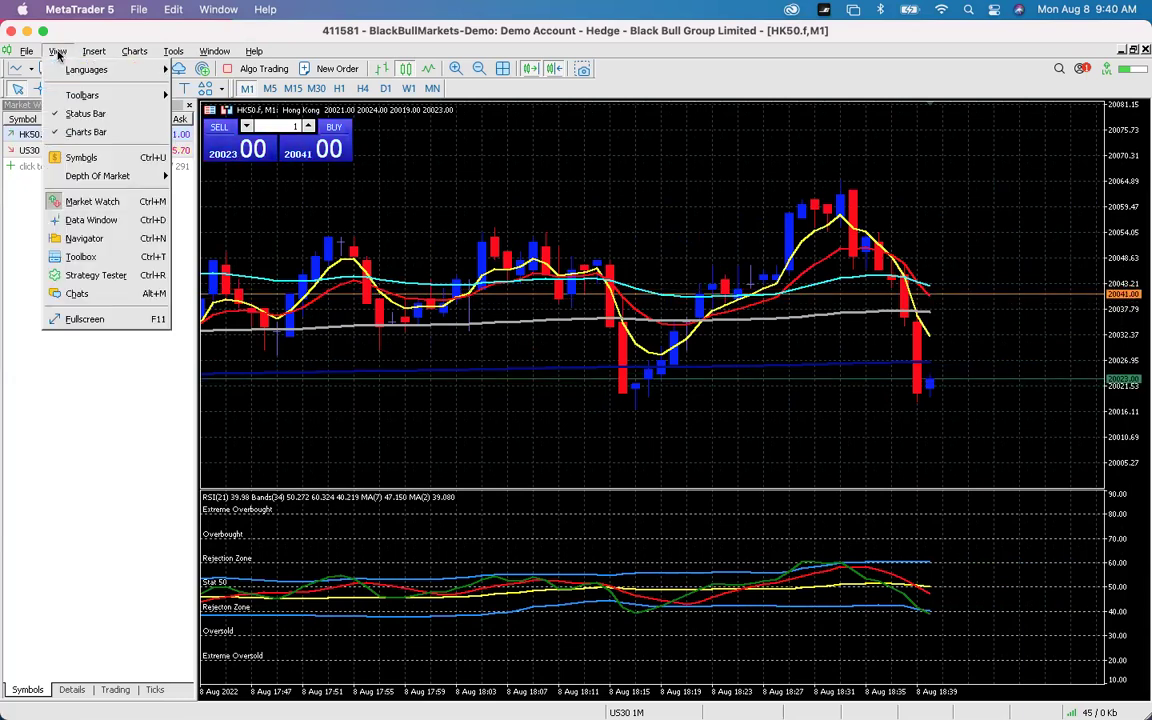
{"action": "left_click", "coordinate": [76, 240]}
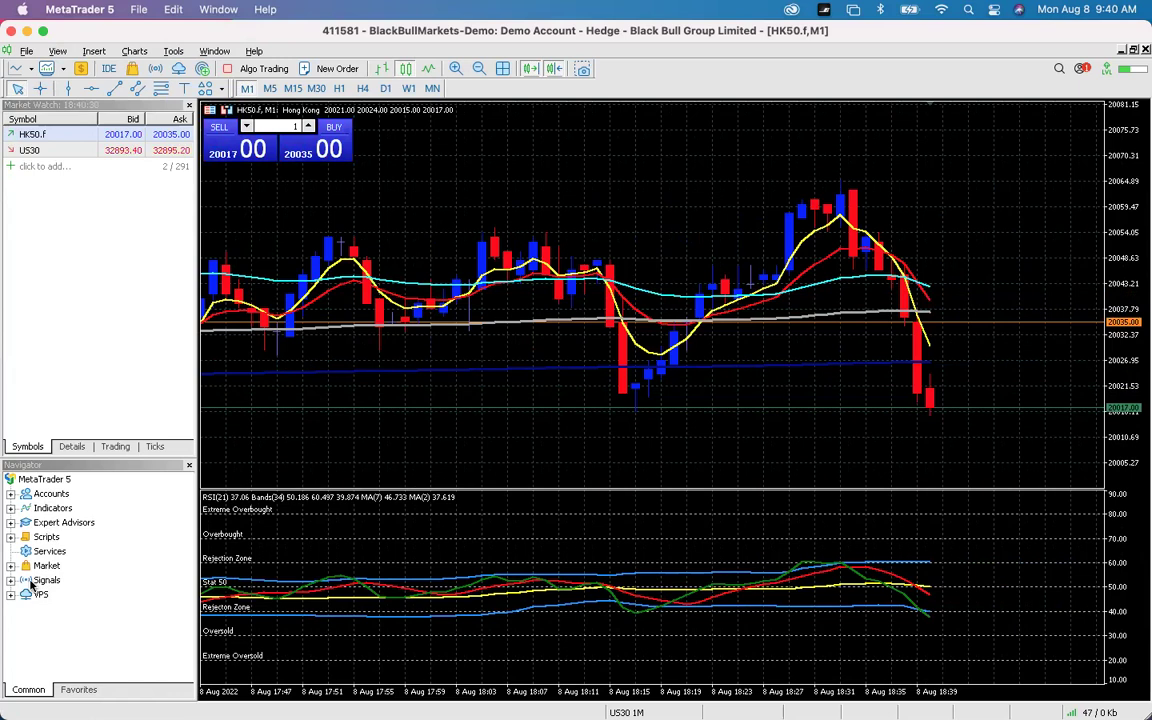
{"action": "left_click", "coordinate": [58, 51]}
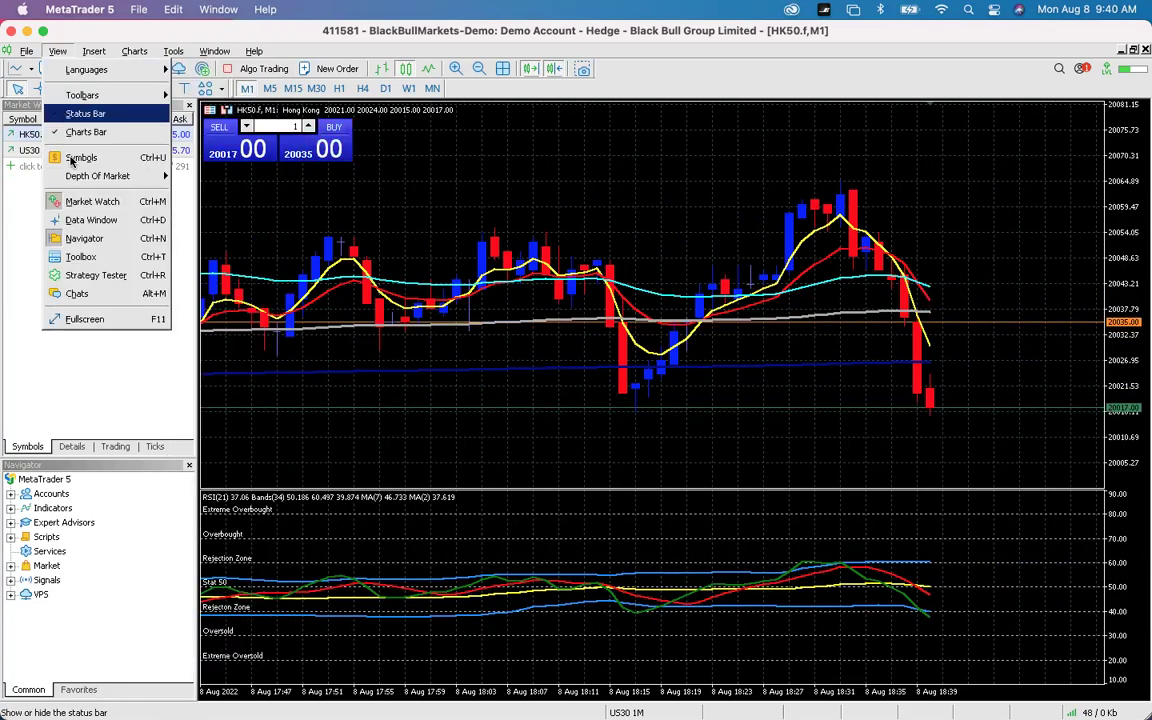
{"action": "left_click", "coordinate": [80, 258]}
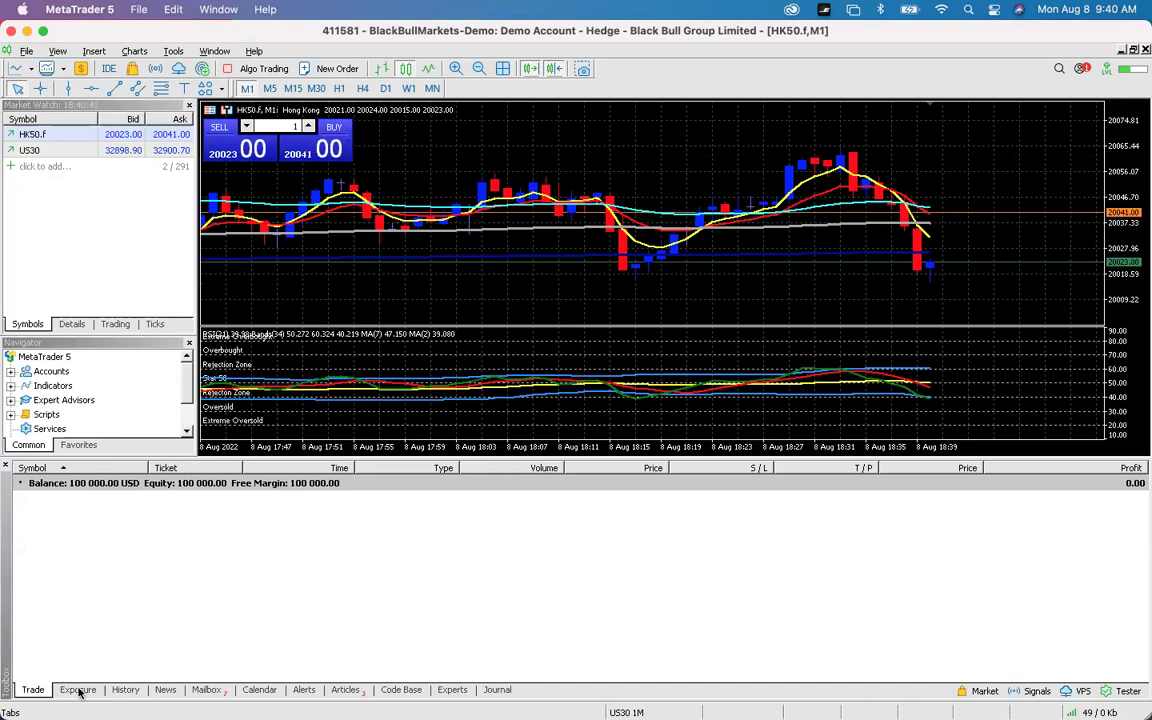
Look through the account History, Mailbox and economic Calendar in the Toolbox.
{"action": "left_click", "coordinate": [124, 690]}
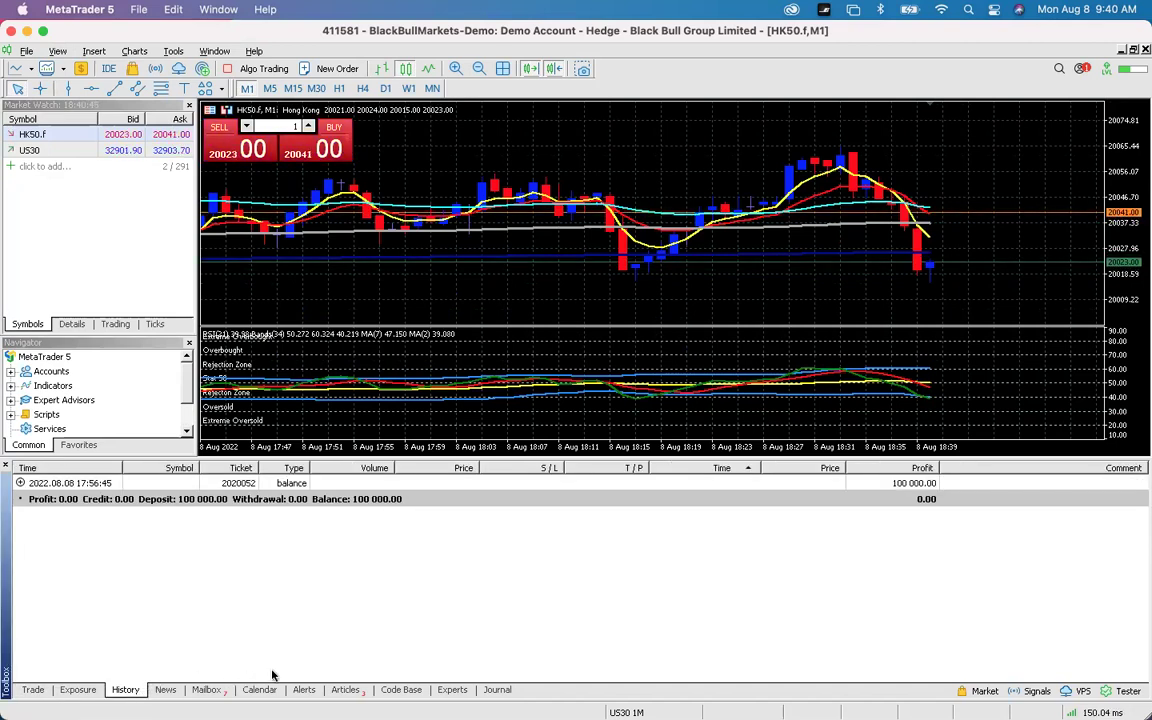
{"action": "left_click", "coordinate": [206, 690]}
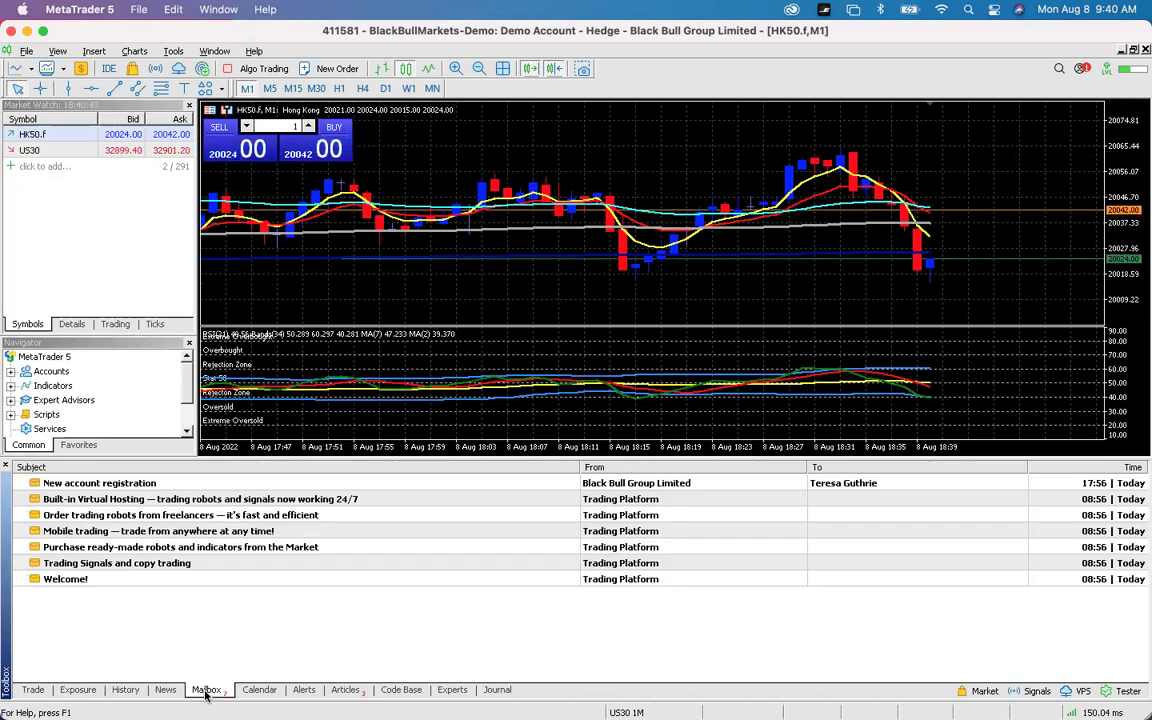
{"action": "left_click", "coordinate": [259, 689]}
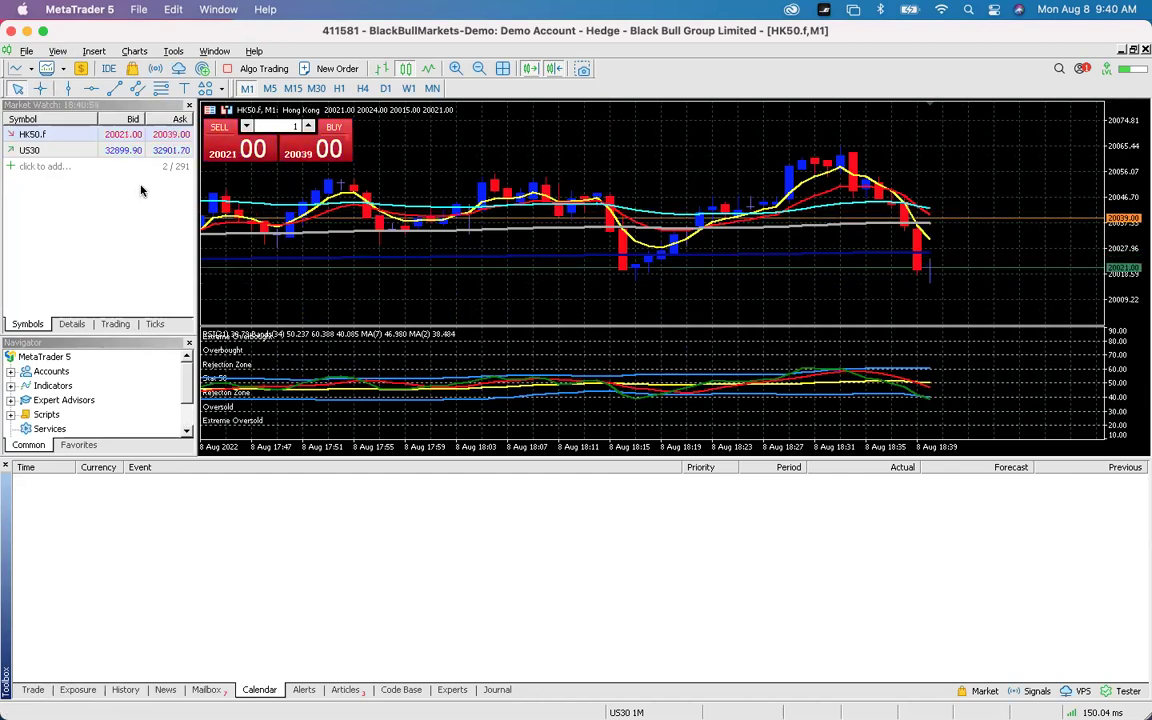
View the HK50.f chart's trading options and its new order window, and close it without placing a trade.
{"action": "left_click", "coordinate": [58, 51]}
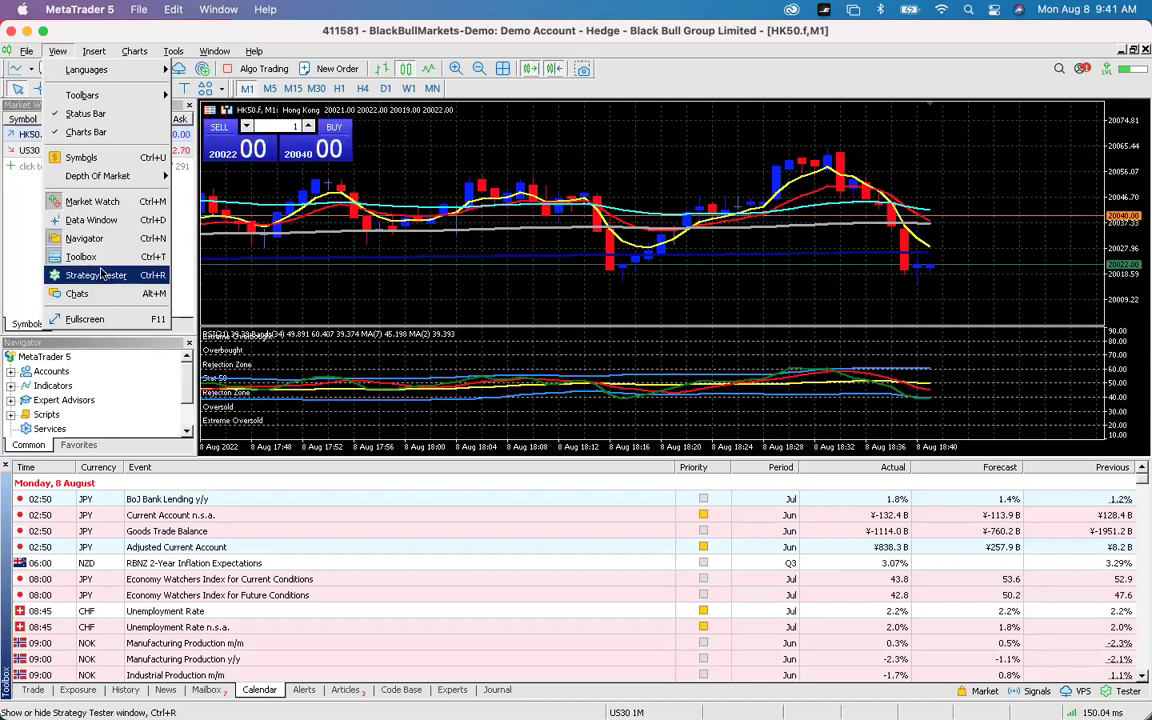
{"action": "key", "text": "Escape"}
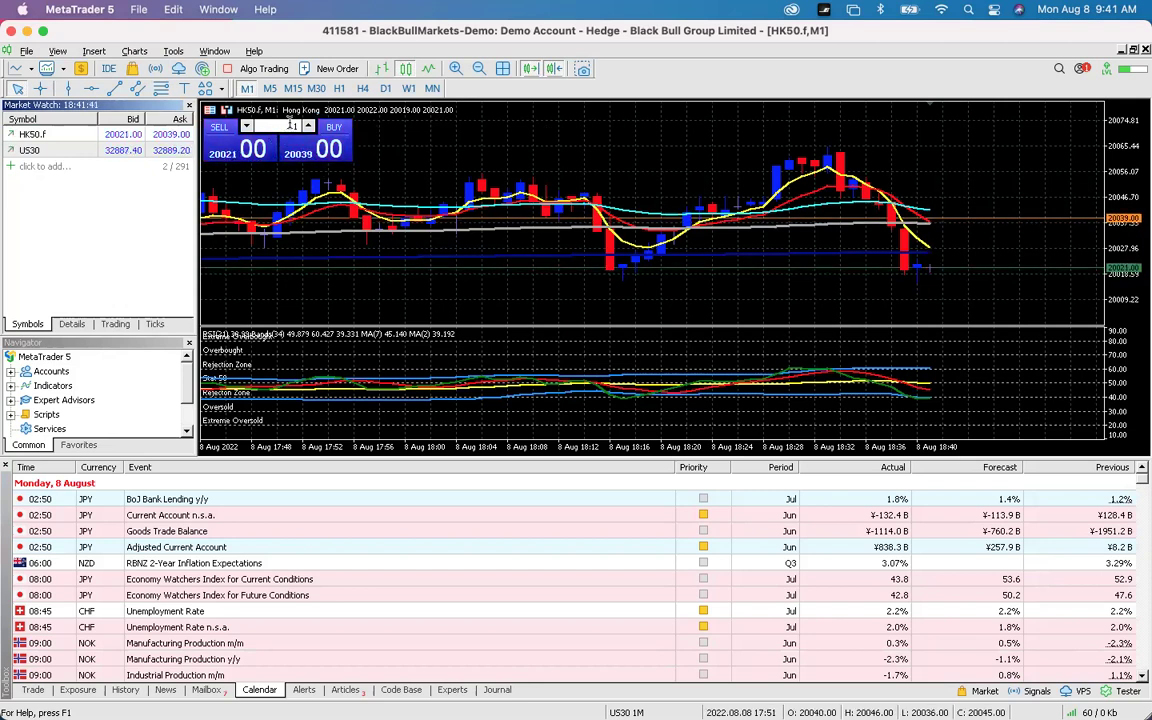
{"action": "left_click", "coordinate": [292, 125]}
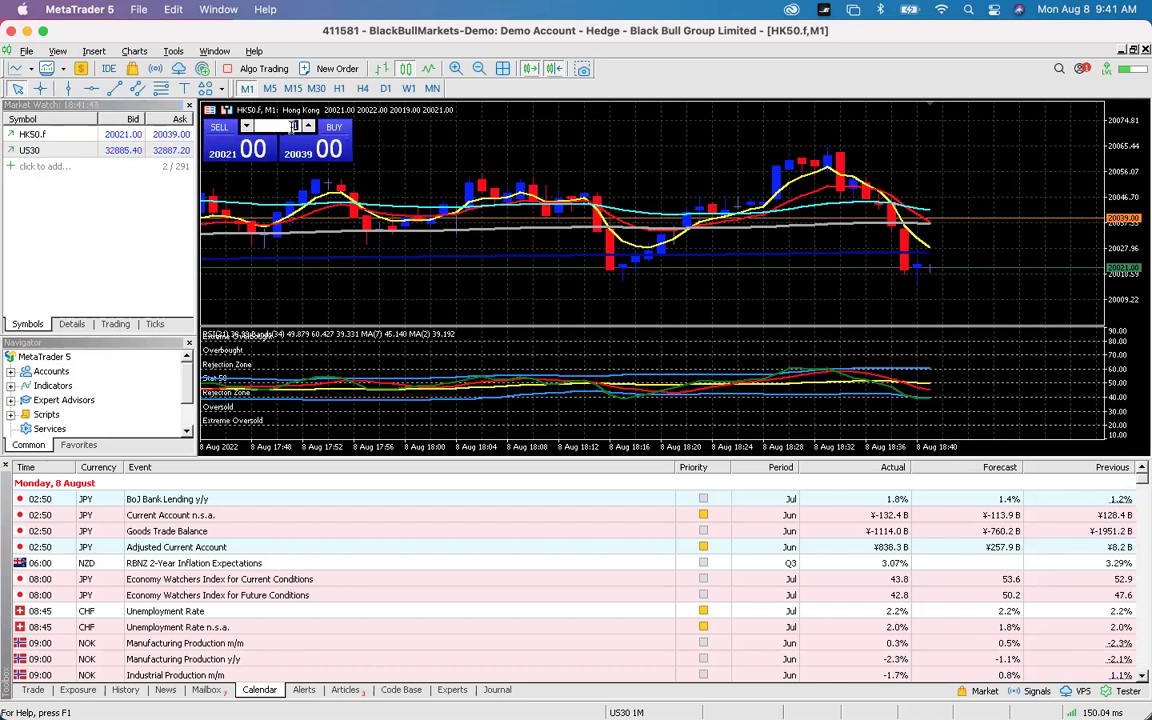
{"action": "right_click", "coordinate": [619, 166]}
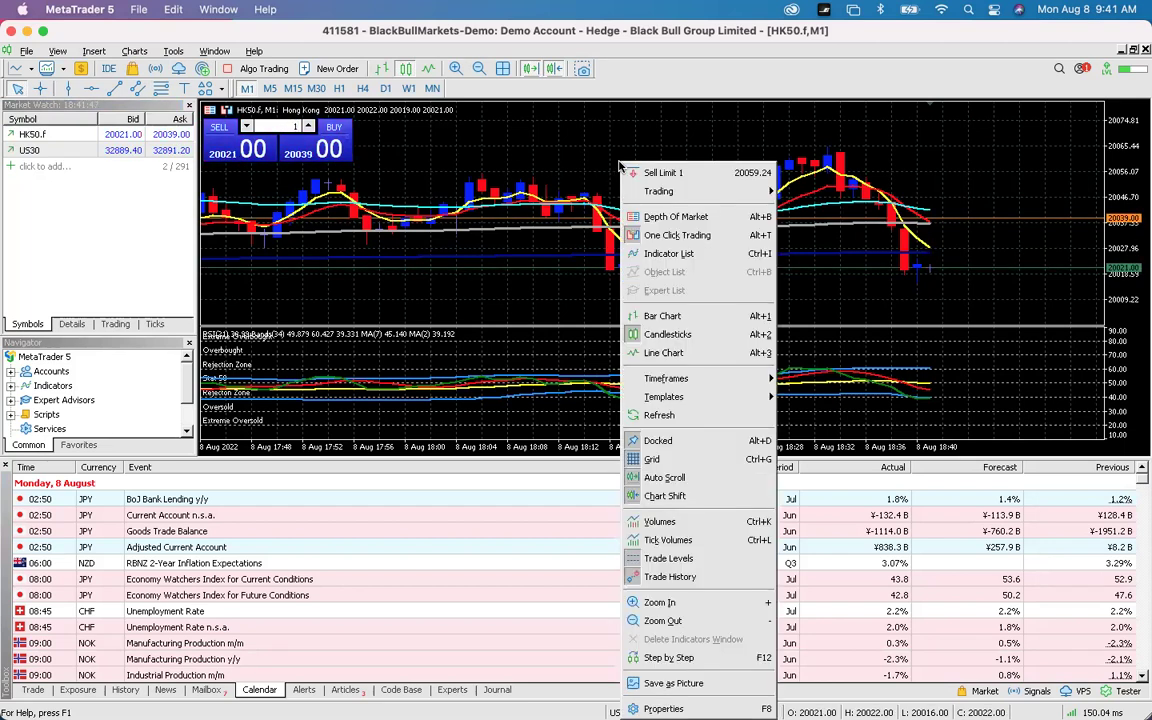
{"action": "mouse_move", "coordinate": [676, 194]}
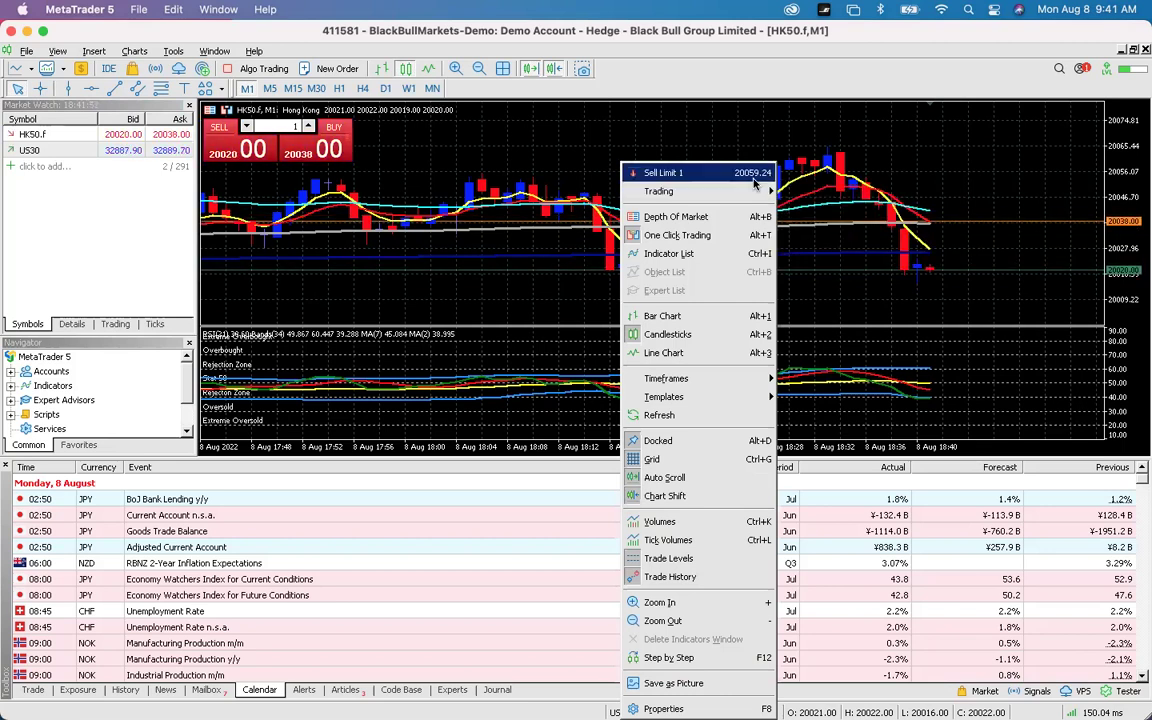
{"action": "left_click", "coordinate": [812, 253]}
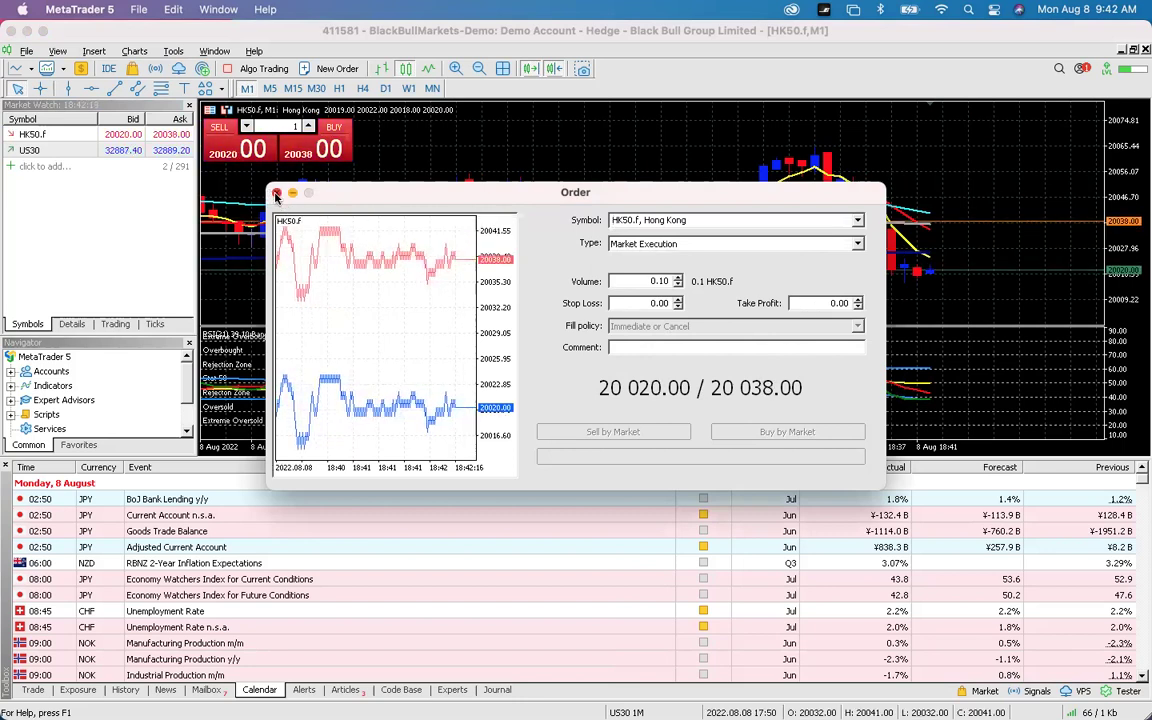
{"action": "left_click", "coordinate": [276, 195]}
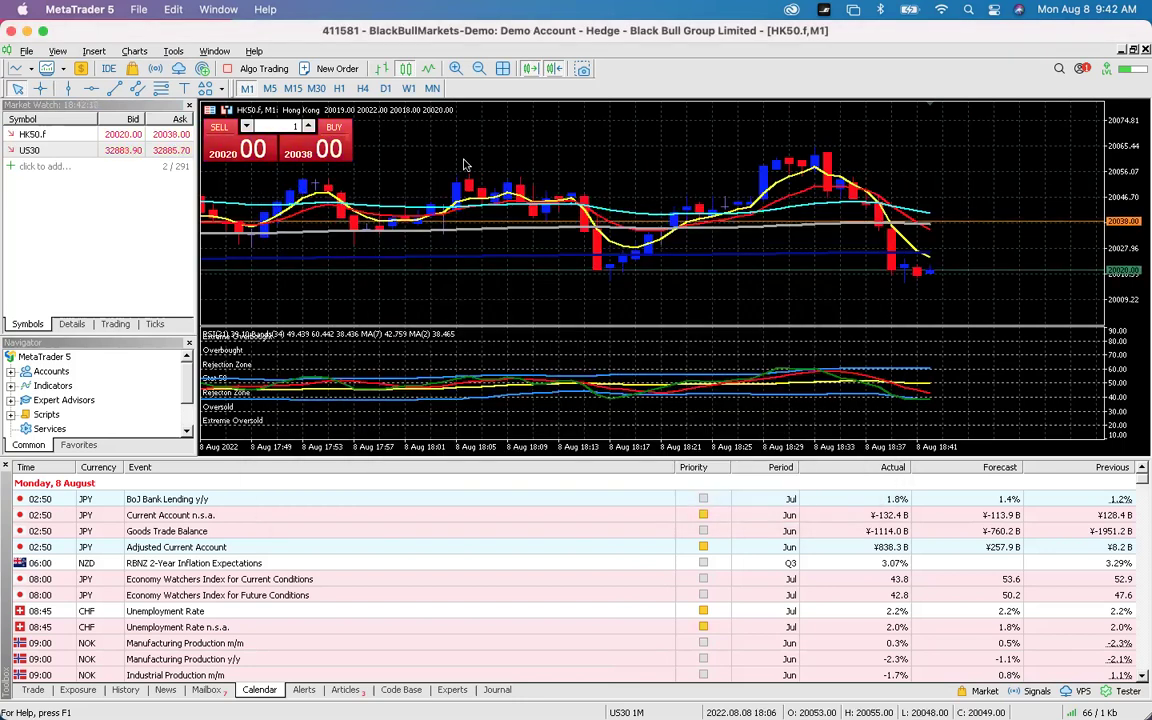
Adjust the HK50.f price scale, and show the Trade list in a Toolbox of reduced height.
{"action": "left_click_drag", "start_coordinate": [1122, 197], "coordinate": [1125, 156]}
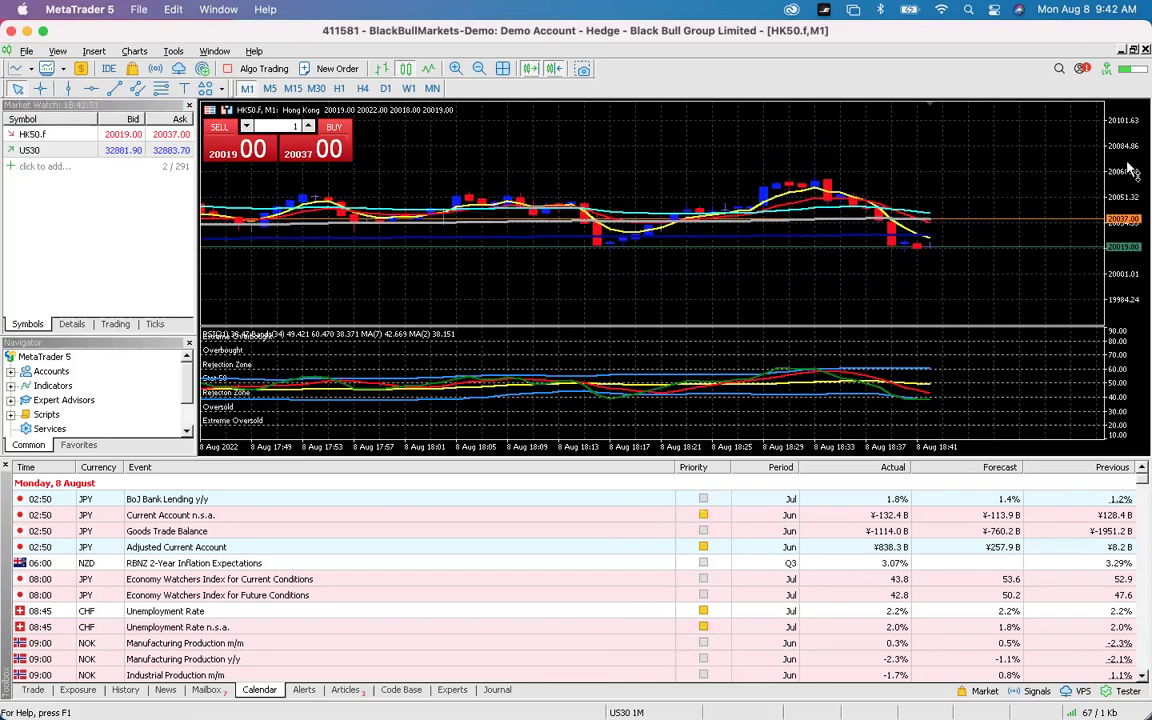
{"action": "left_click_drag", "start_coordinate": [1127, 258], "coordinate": [1127, 222]}
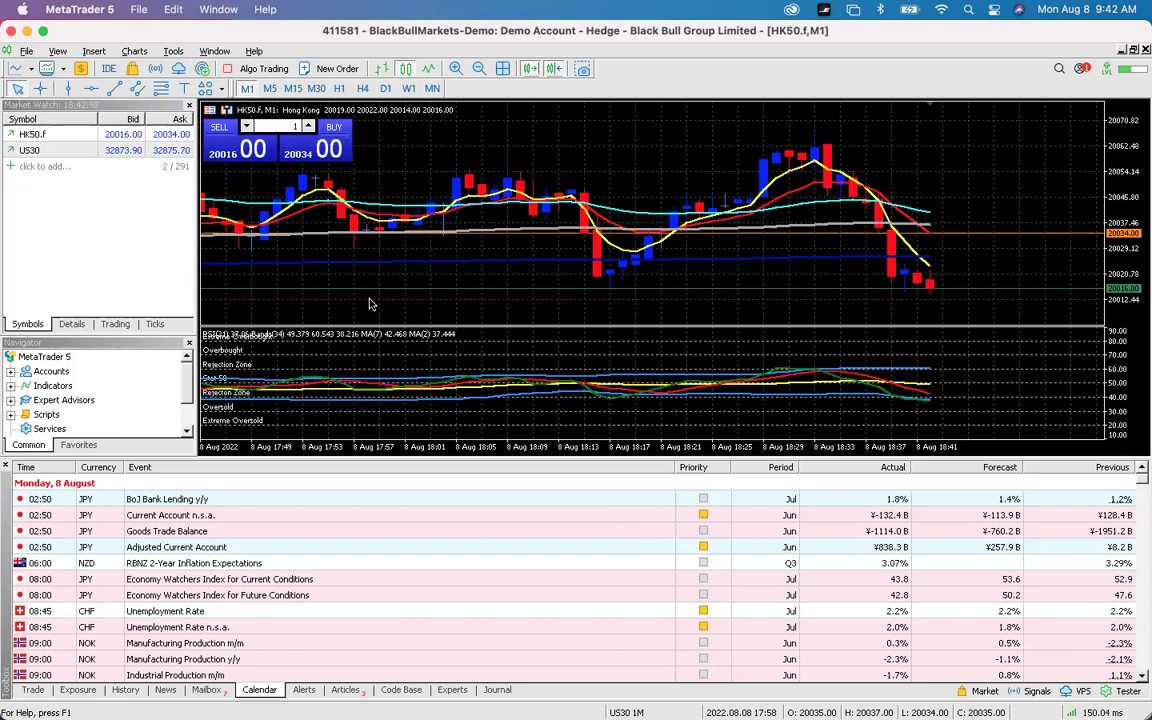
{"action": "left_click", "coordinate": [40, 690]}
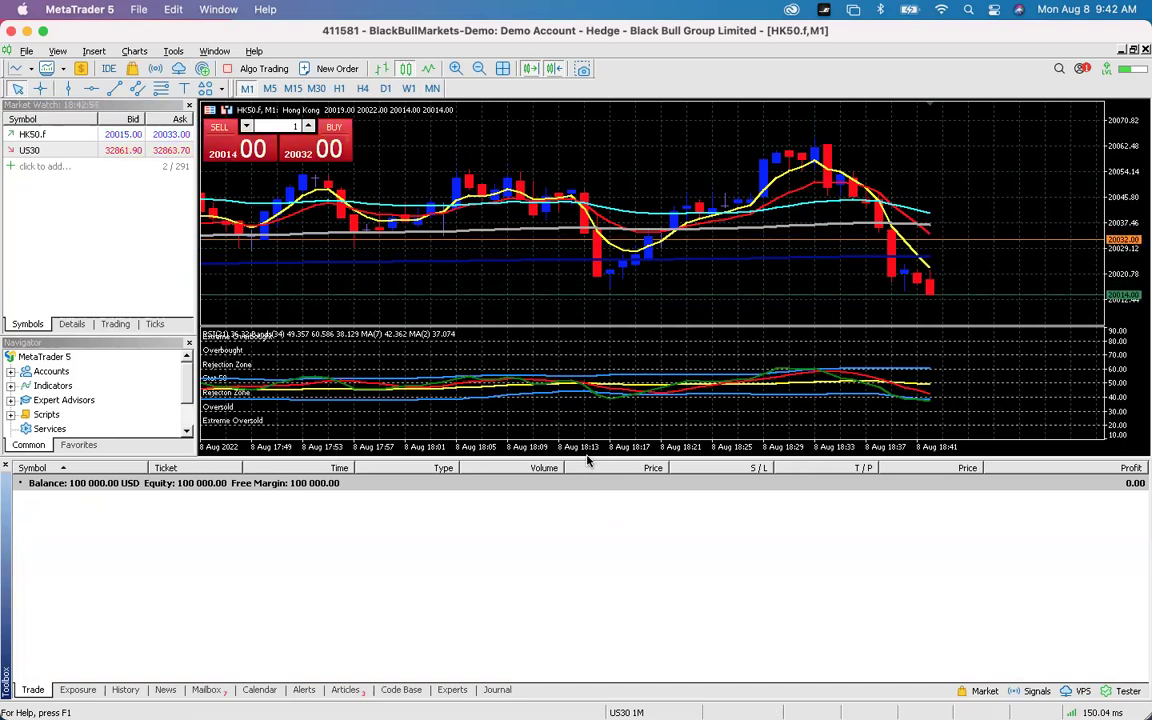
{"action": "left_click_drag", "start_coordinate": [588, 461], "coordinate": [584, 574]}
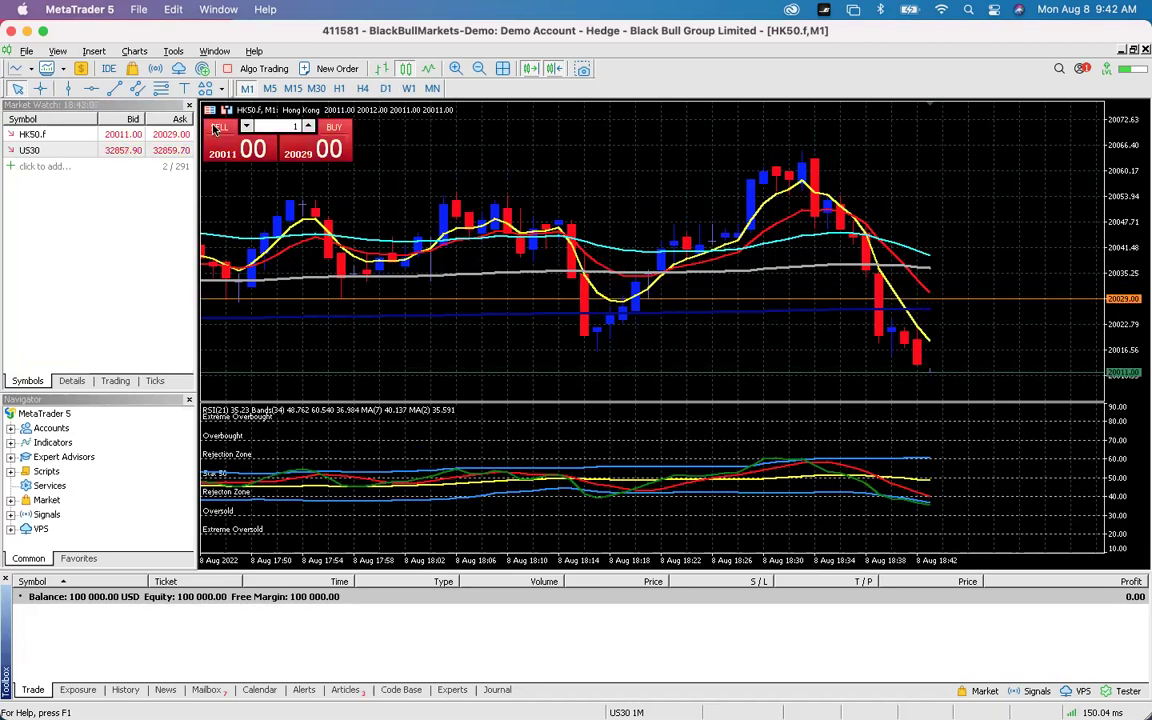
Minimize the HK50.f chart and open four separate US30 charts from the Market Watch.
{"action": "left_click", "coordinate": [502, 69]}
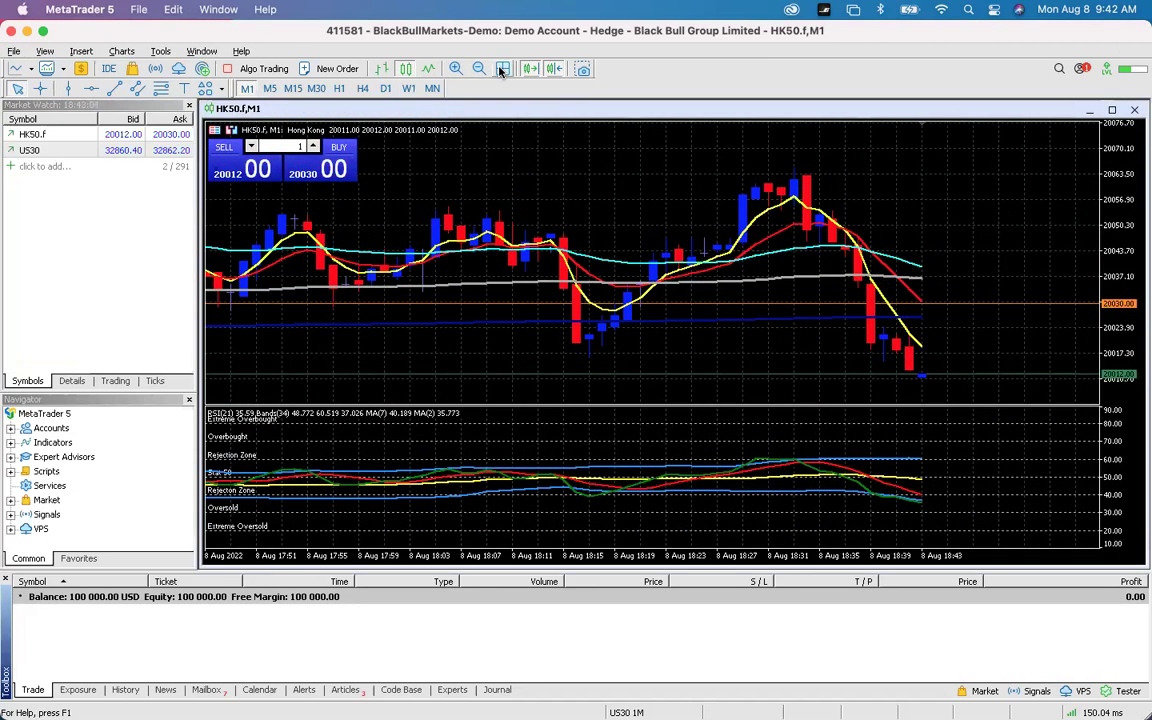
{"action": "left_click", "coordinate": [1091, 111]}
{"action": "left_click_drag", "start_coordinate": [38, 152], "coordinate": [378, 360]}
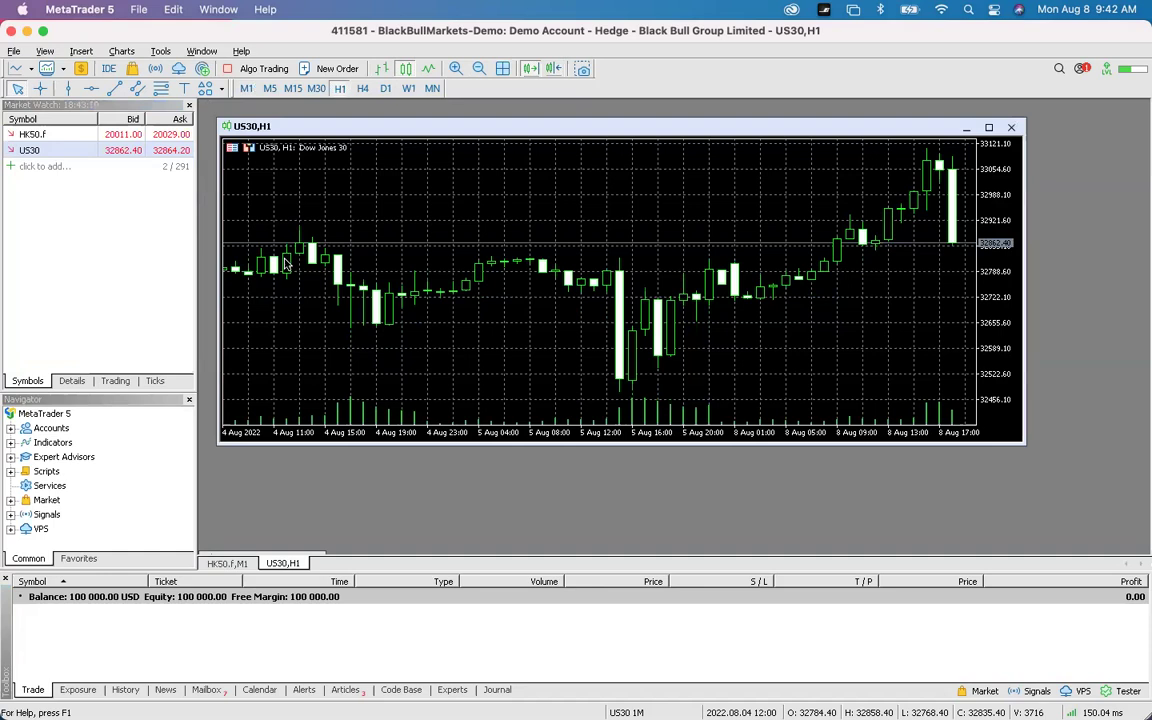
{"action": "left_click_drag", "start_coordinate": [30, 150], "coordinate": [428, 483]}
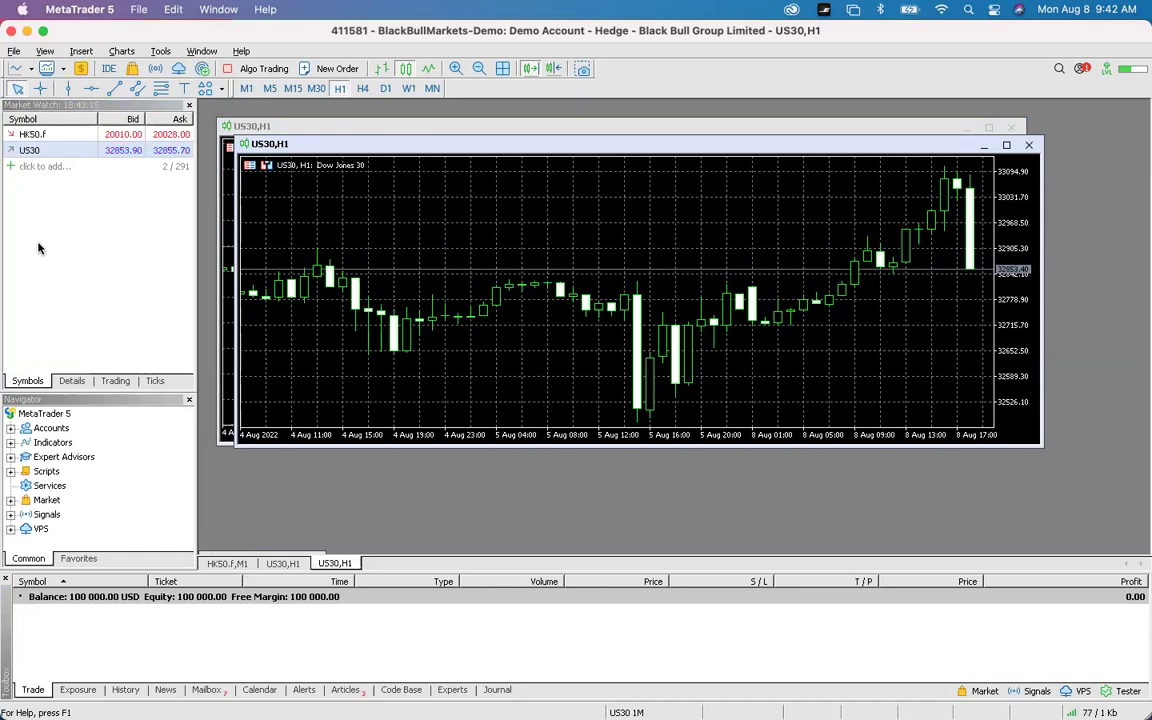
{"action": "left_click", "coordinate": [28, 150]}
{"action": "left_click_drag", "start_coordinate": [253, 376], "coordinate": [349, 480]}
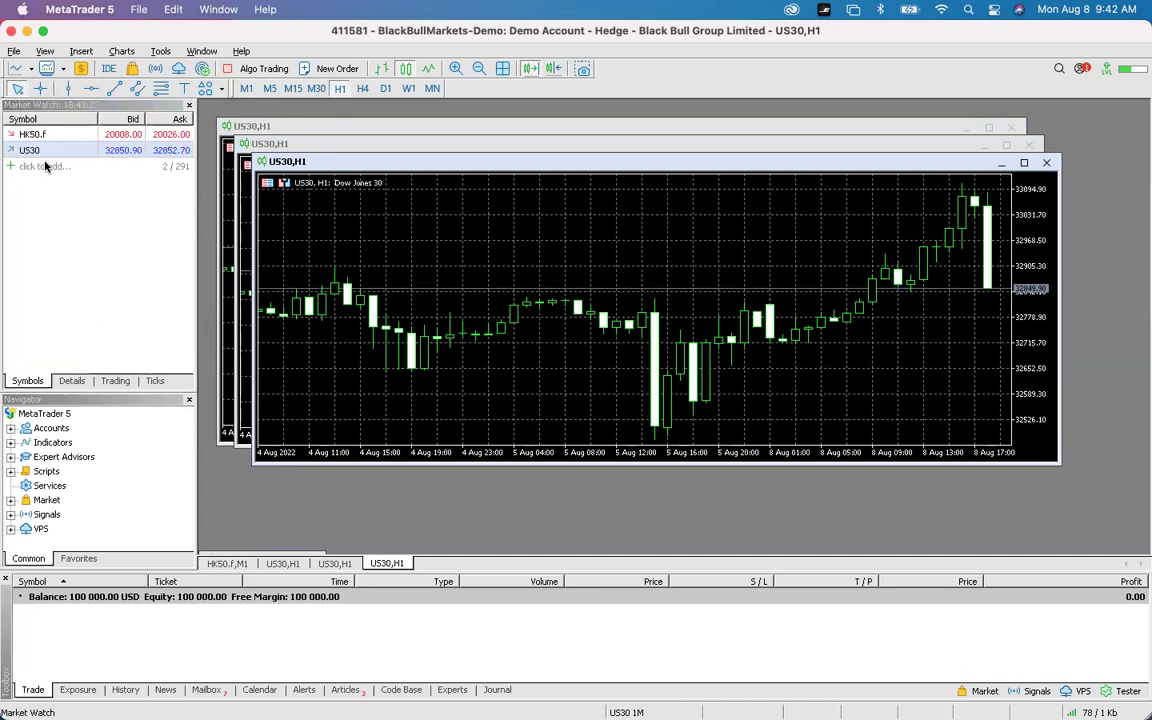
{"action": "left_click_drag", "start_coordinate": [40, 152], "coordinate": [266, 527]}
Close the HK50.f chart and tile the four US30 charts in a grid.
{"action": "left_click", "coordinate": [237, 563]}
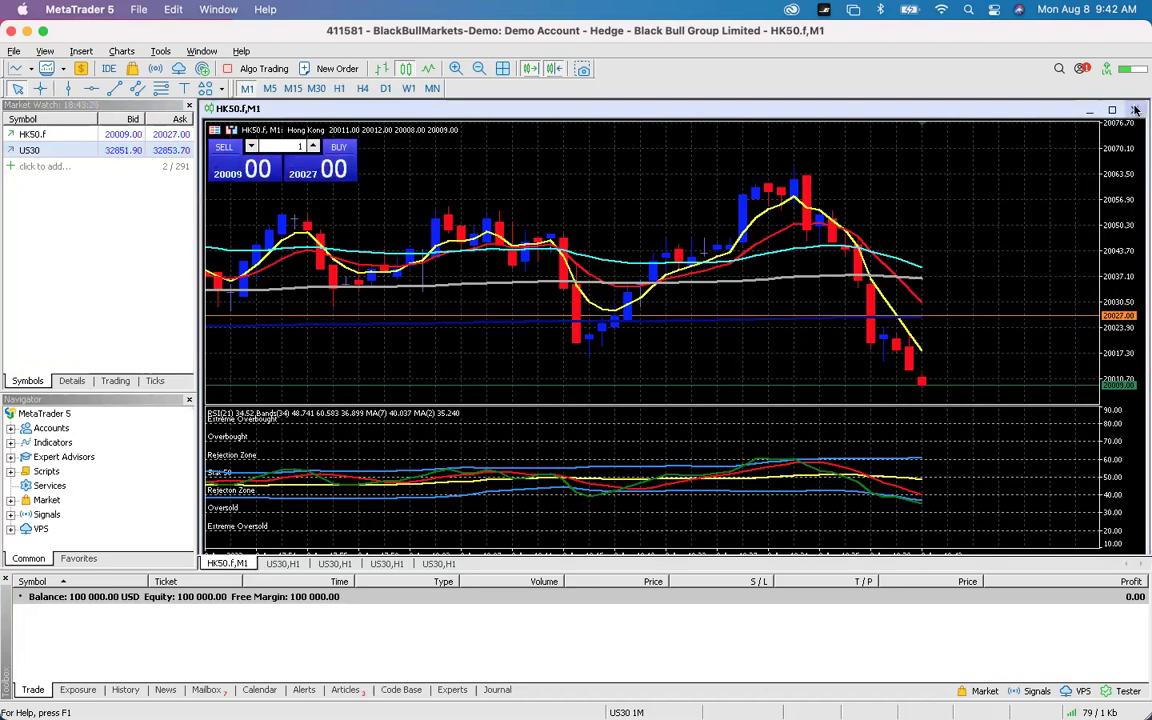
{"action": "key", "text": "ctrl+F4"}
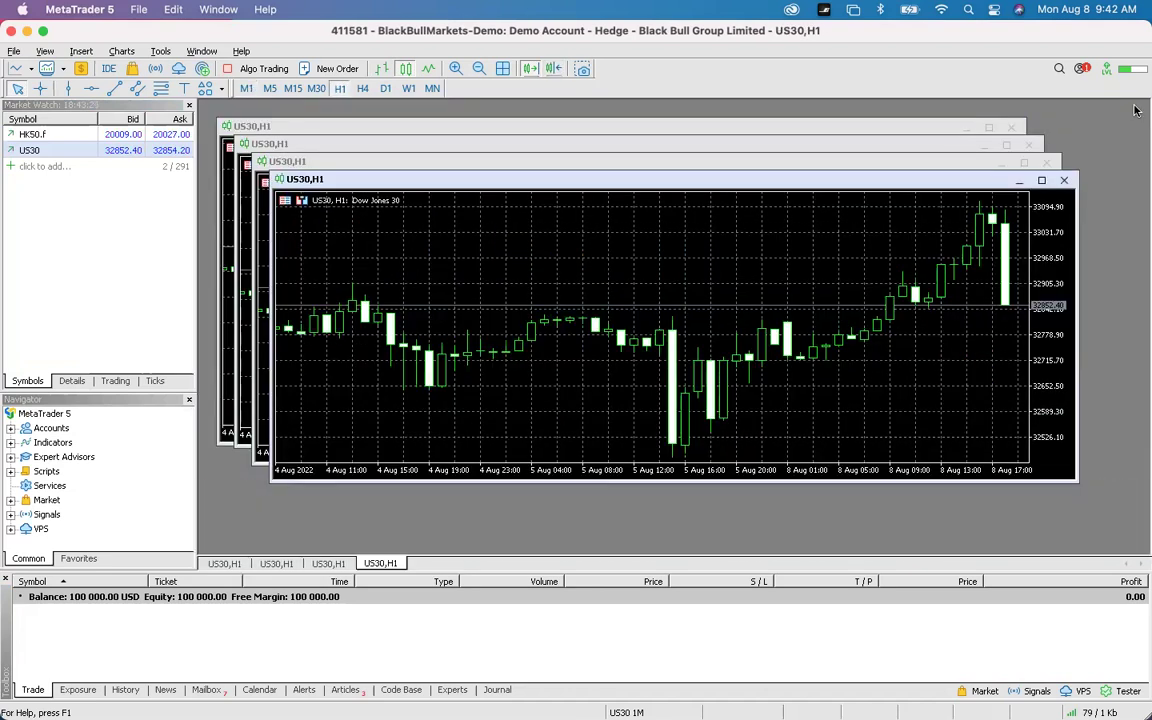
{"action": "left_click", "coordinate": [503, 69]}
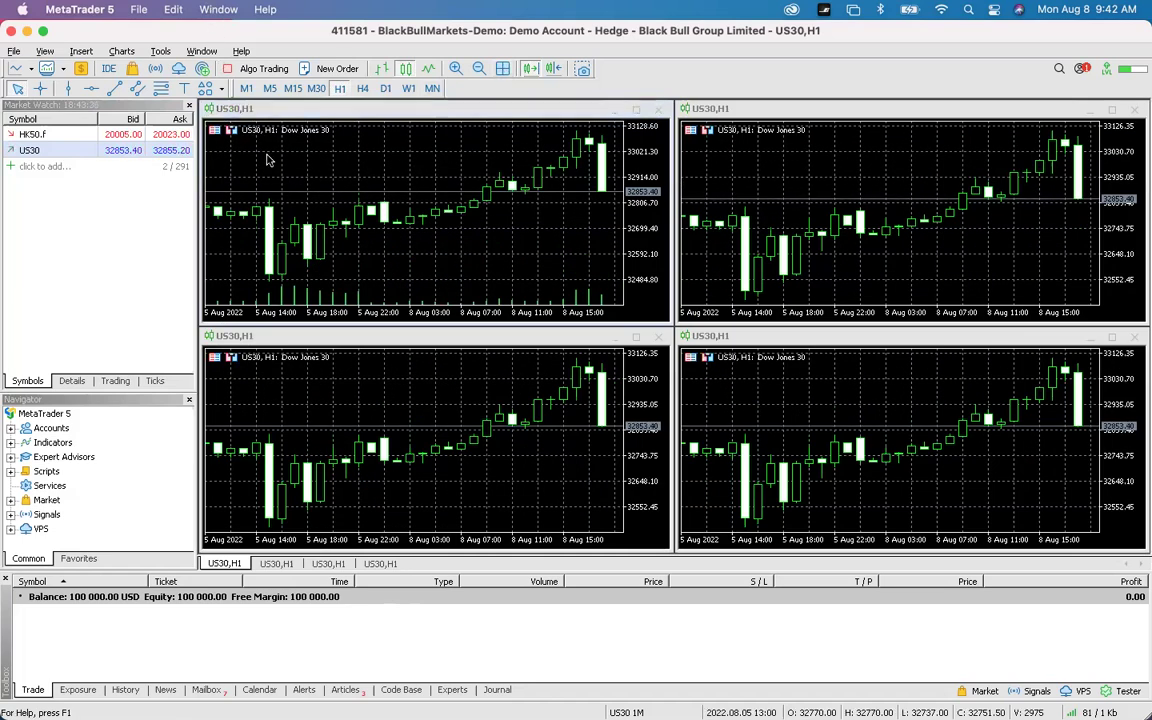
Set the two upper tiled US30 charts to M1 and M5 and the first lower one to M15, and activate the H1 chart.
{"action": "left_click", "coordinate": [246, 88]}
{"action": "left_click", "coordinate": [758, 162]}
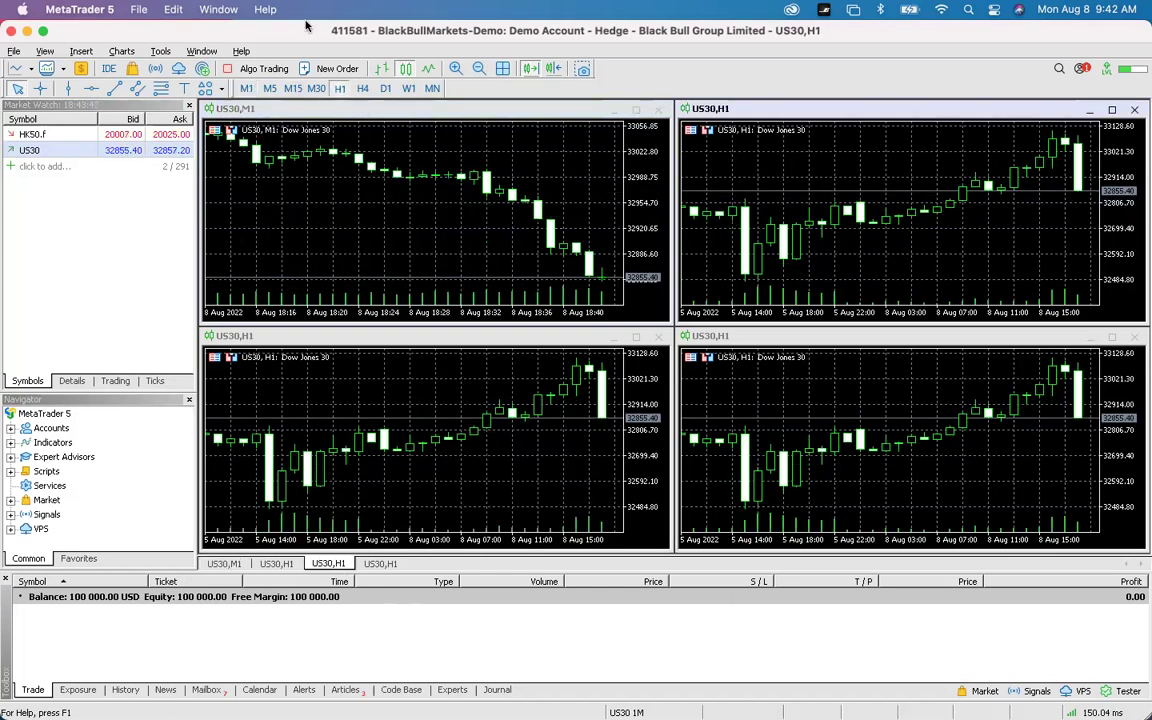
{"action": "left_click", "coordinate": [270, 88]}
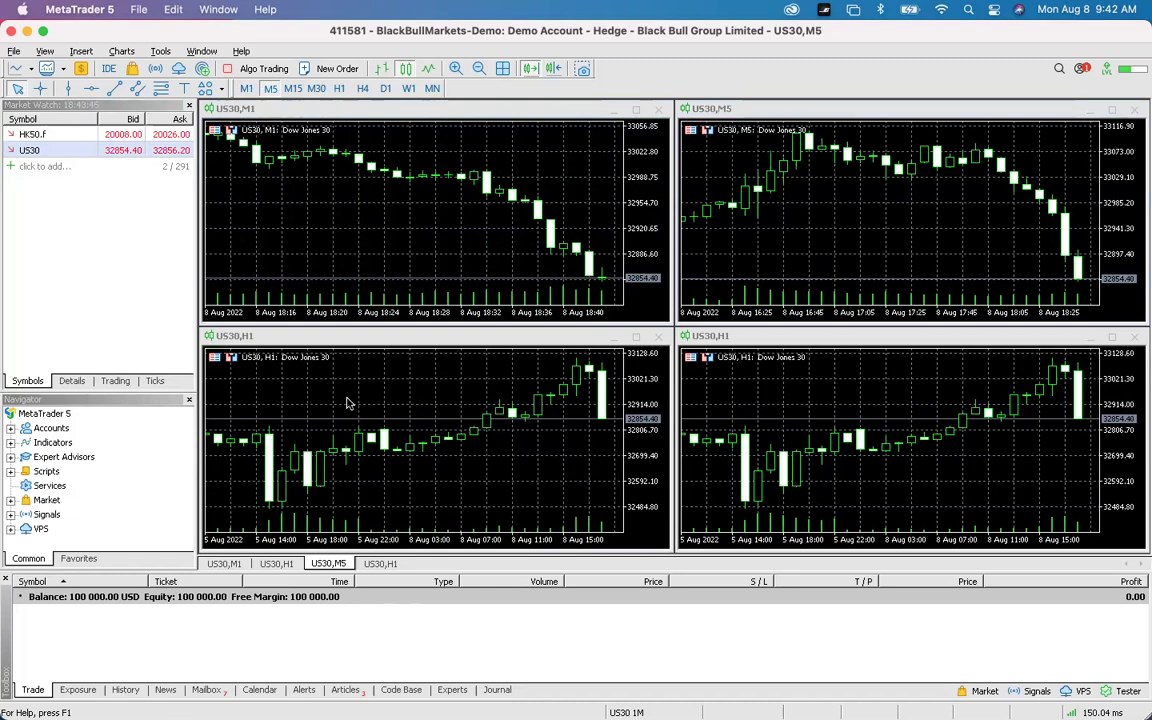
{"action": "left_click", "coordinate": [348, 403]}
{"action": "left_click", "coordinate": [293, 88]}
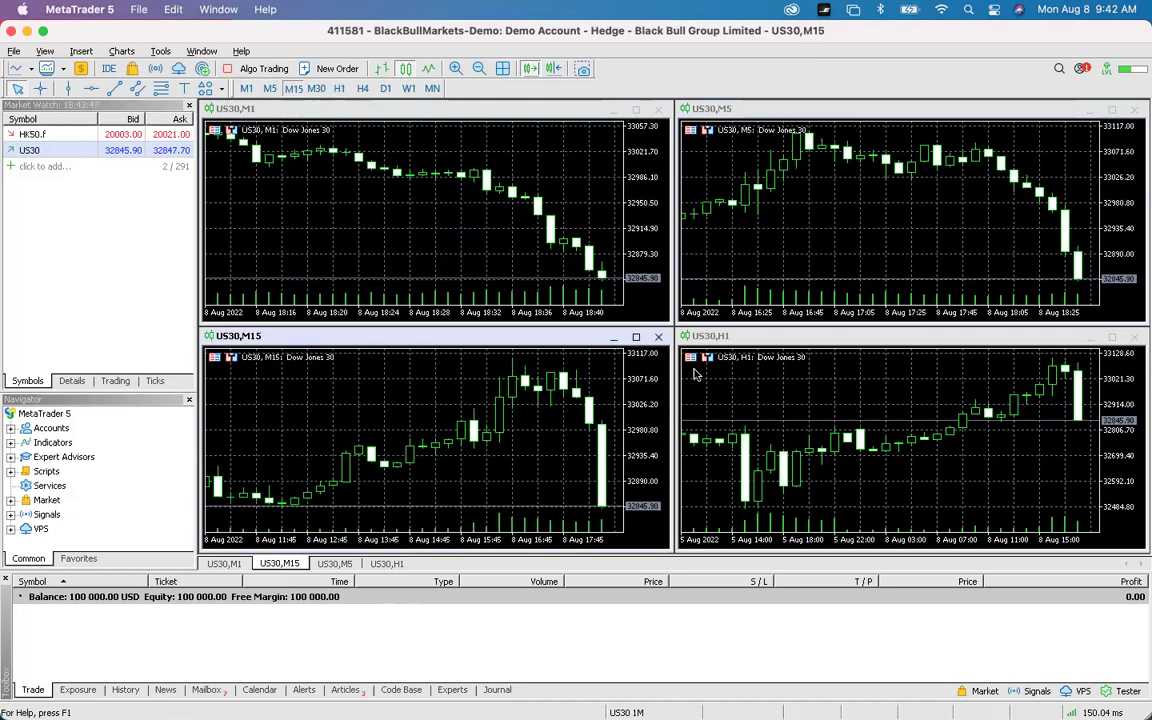
{"action": "left_click", "coordinate": [758, 410]}
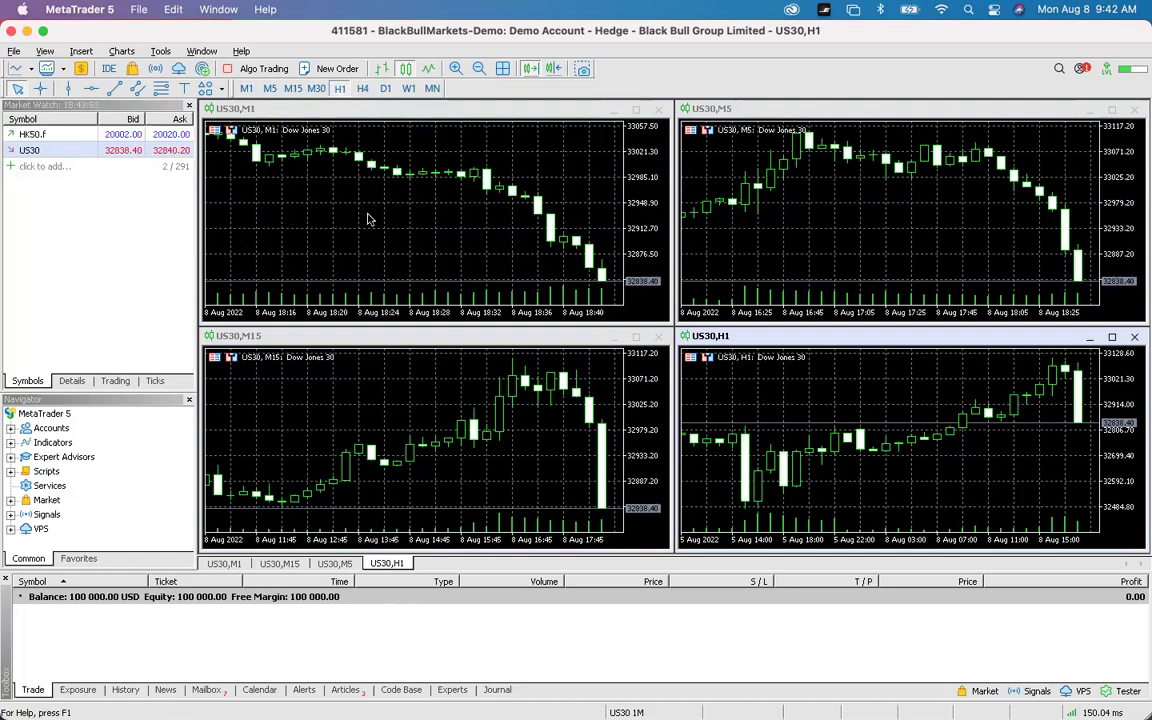
Apply the Delorean-with-TDI template to the US30 M1 and M5 charts.
{"action": "right_click", "coordinate": [330, 212]}
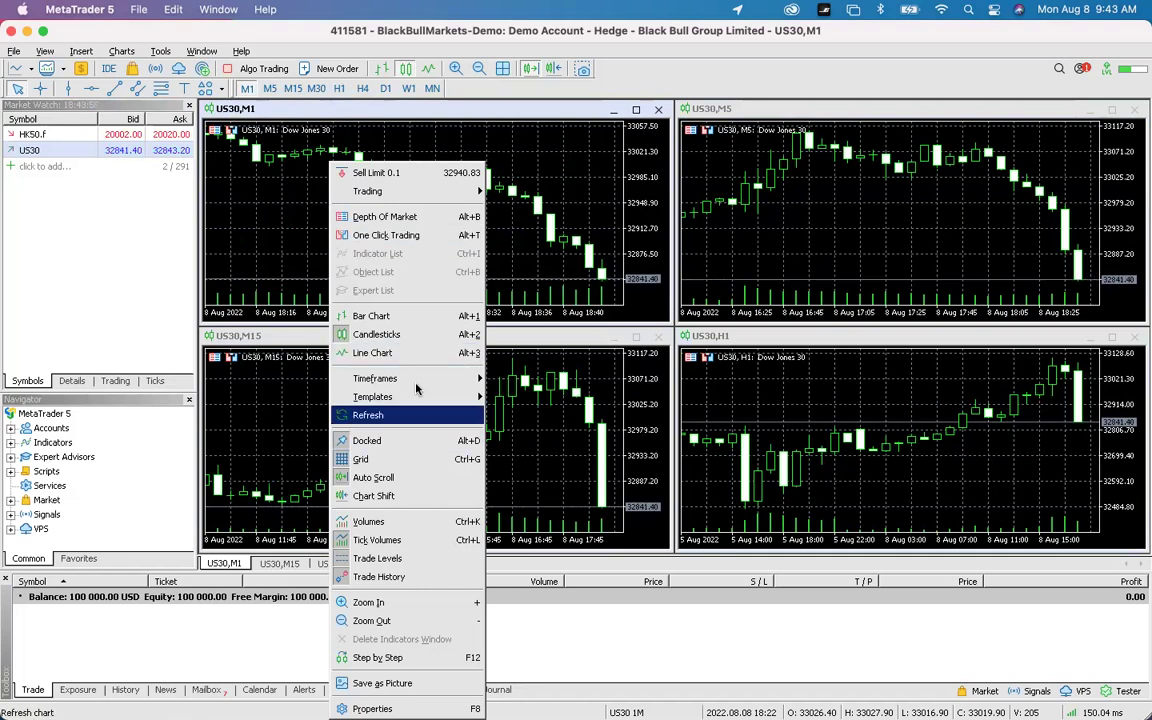
{"action": "mouse_move", "coordinate": [419, 403]}
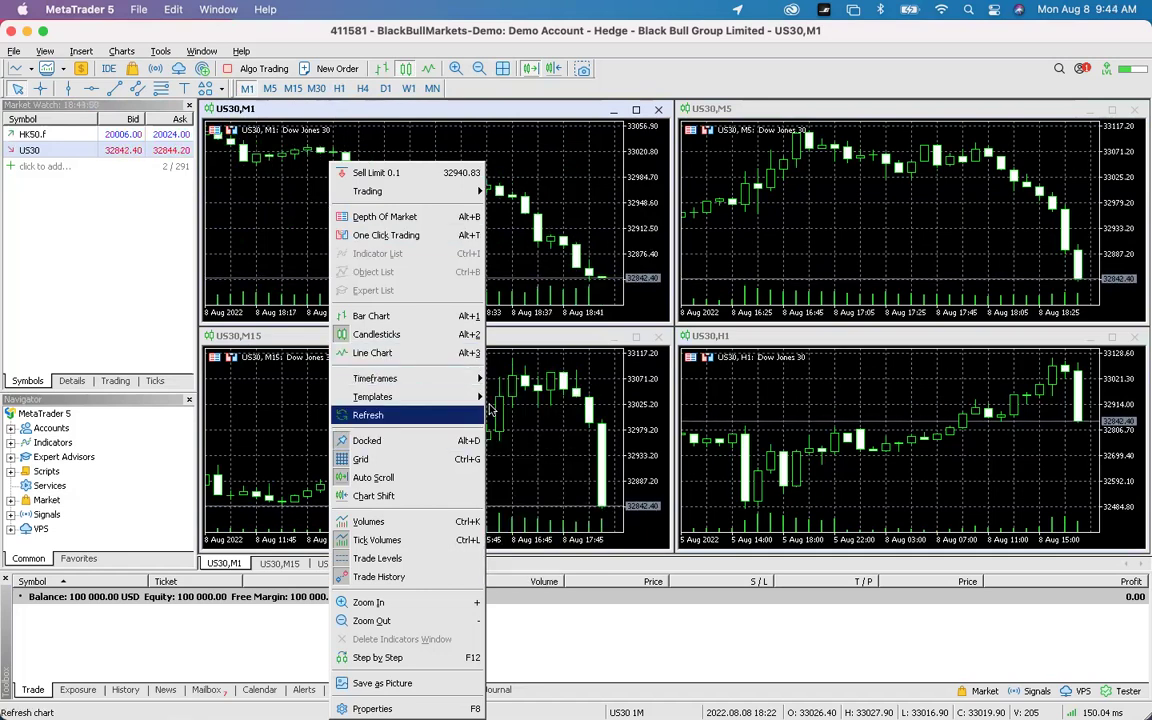
{"action": "left_click", "coordinate": [543, 496]}
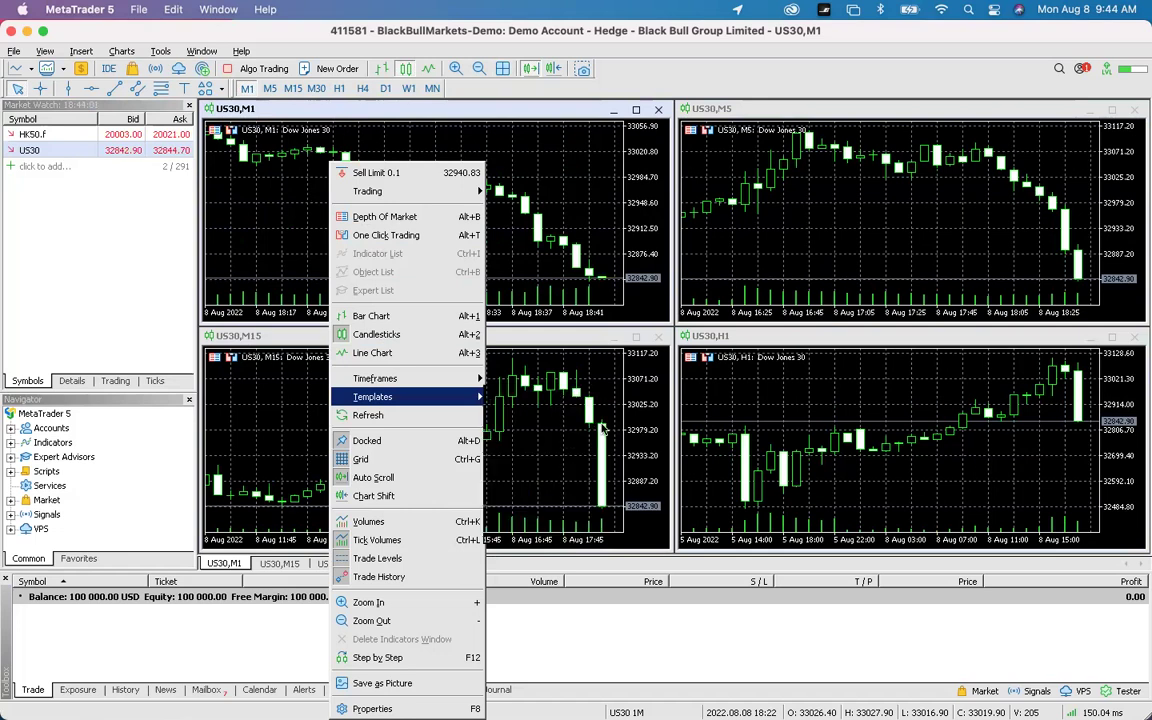
{"action": "right_click", "coordinate": [803, 221]}
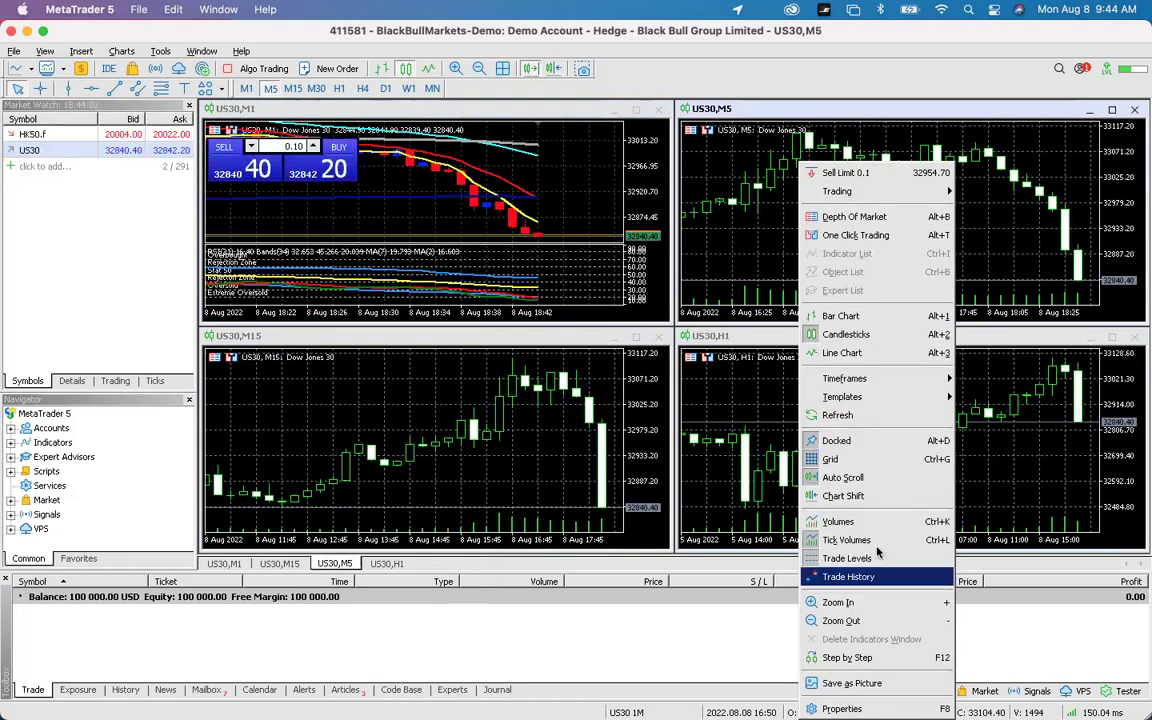
{"action": "mouse_move", "coordinate": [889, 396]}
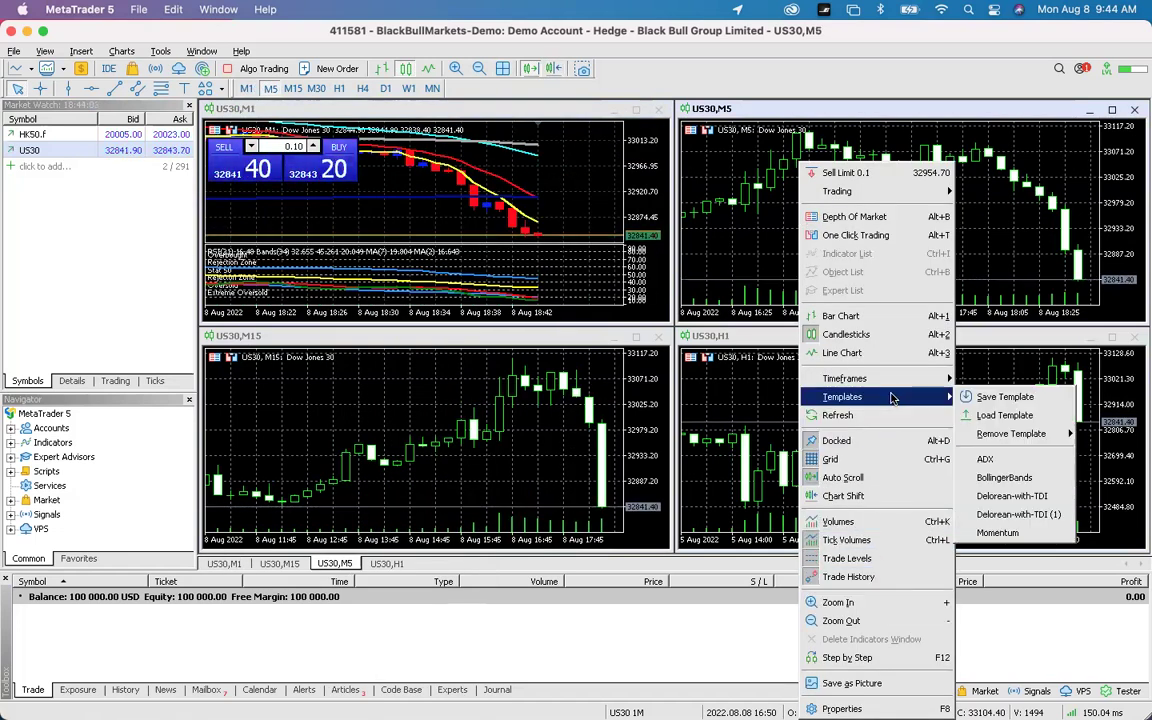
{"action": "left_click", "coordinate": [1008, 495]}
Apply the Delorean-with-TDI template to the US30 M15 and H1 charts.
{"action": "right_click", "coordinate": [364, 409]}
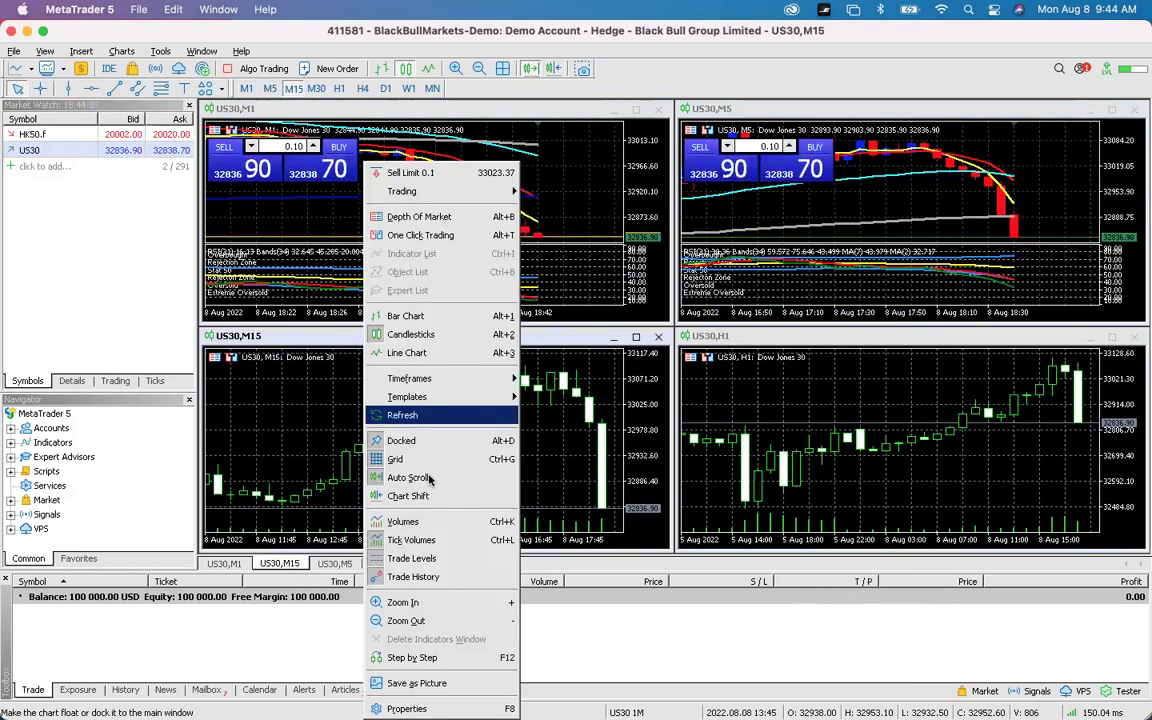
{"action": "mouse_move", "coordinate": [460, 401]}
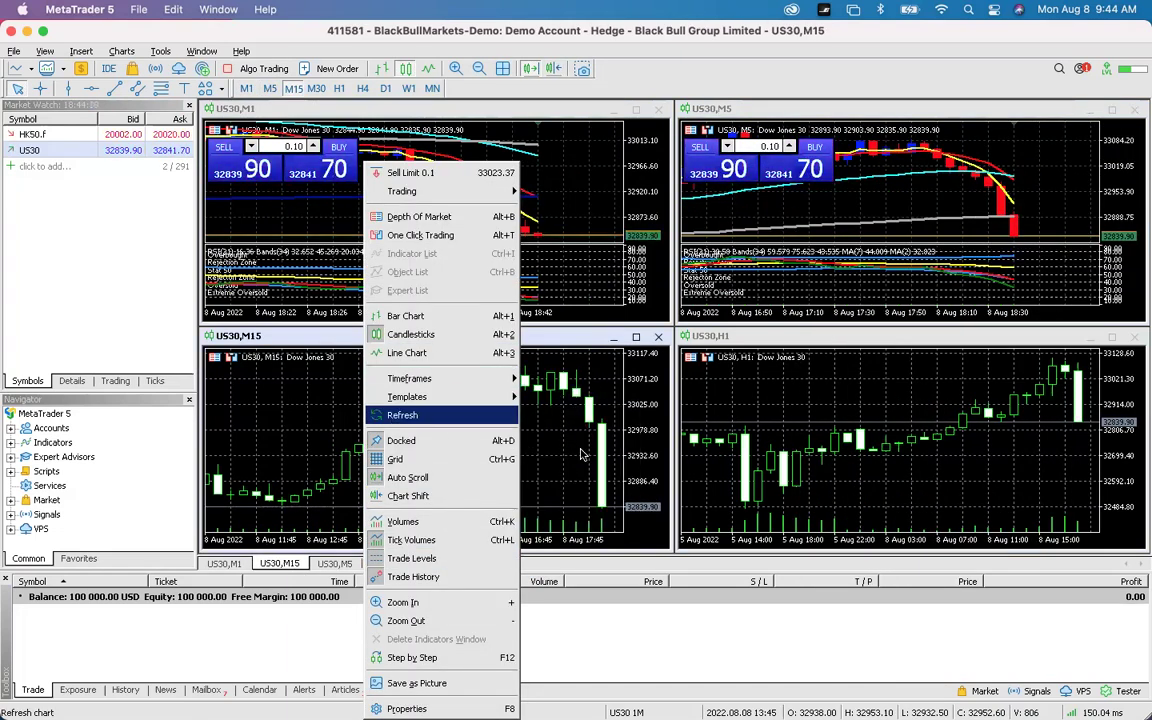
{"action": "left_click", "coordinate": [585, 496]}
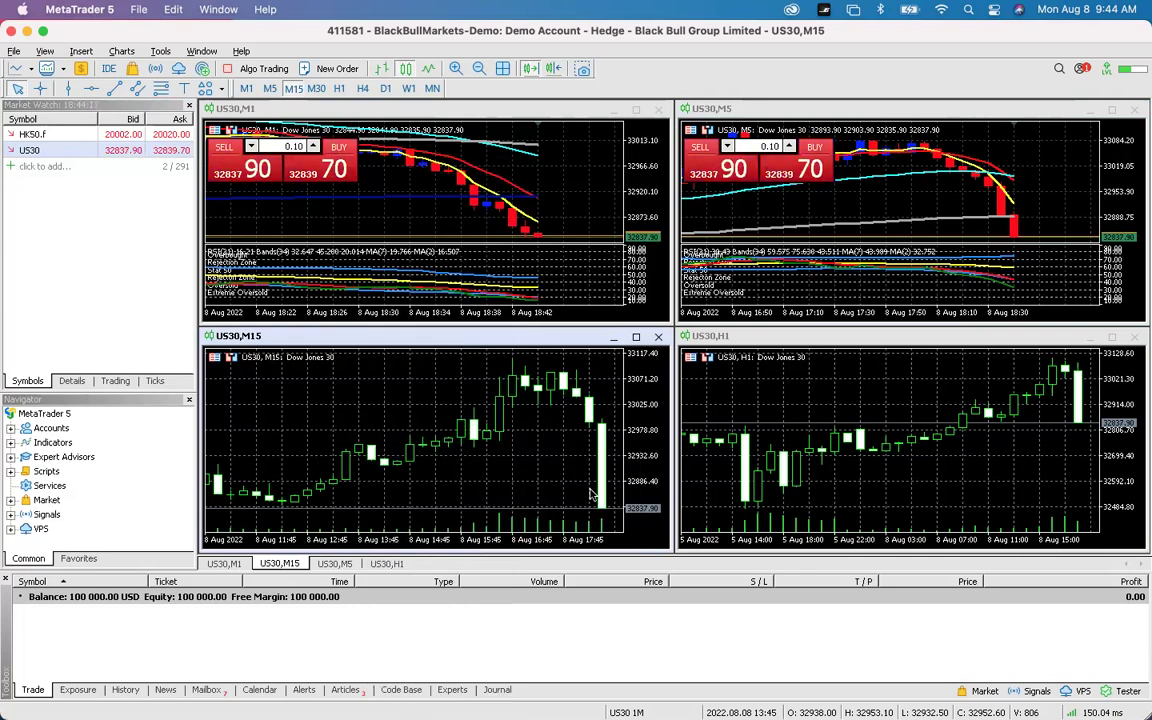
{"action": "right_click", "coordinate": [838, 420]}
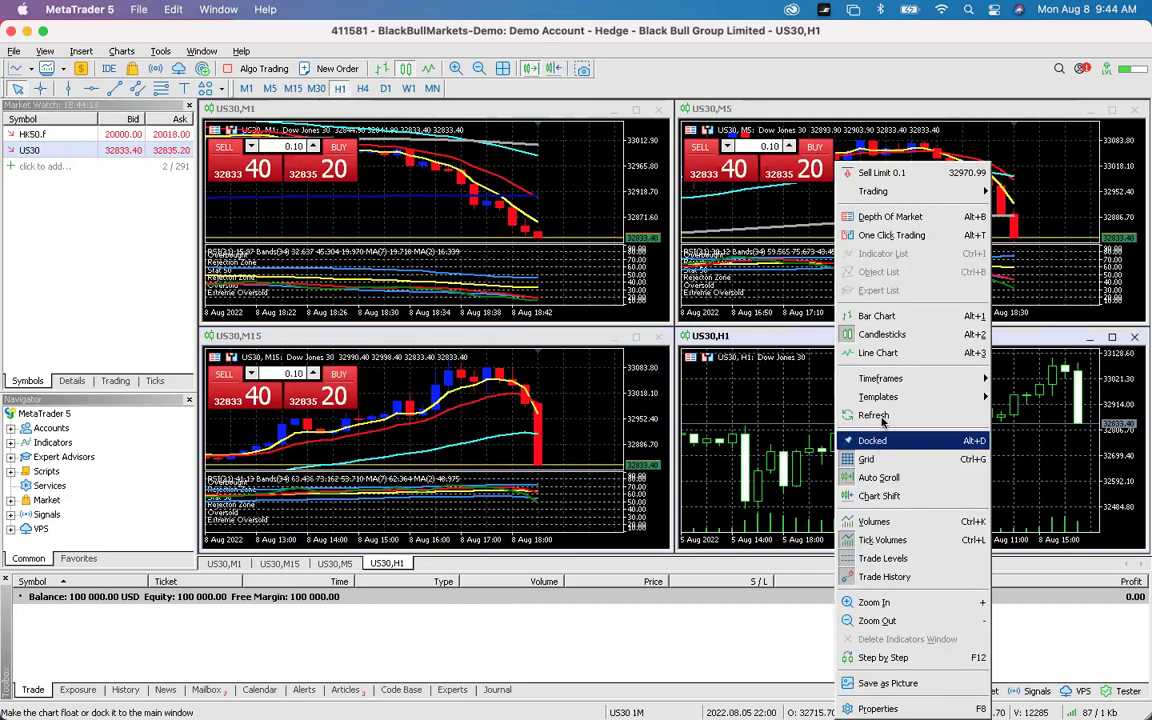
{"action": "mouse_move", "coordinate": [900, 397]}
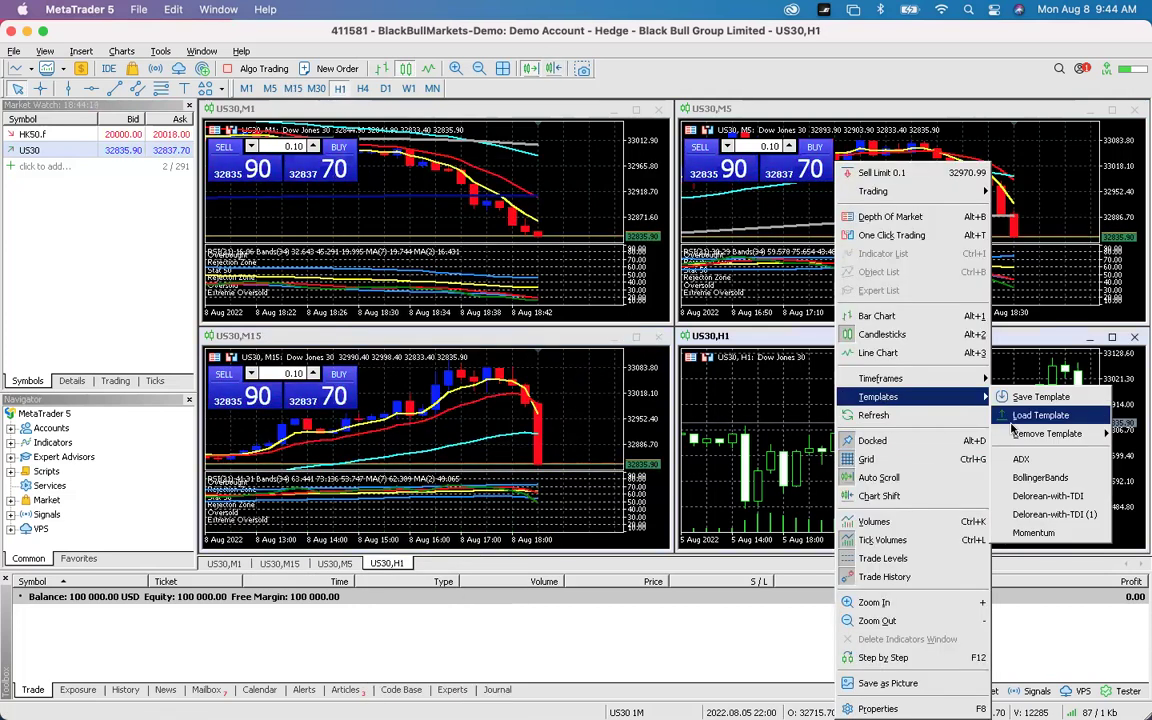
{"action": "left_click", "coordinate": [1038, 495]}
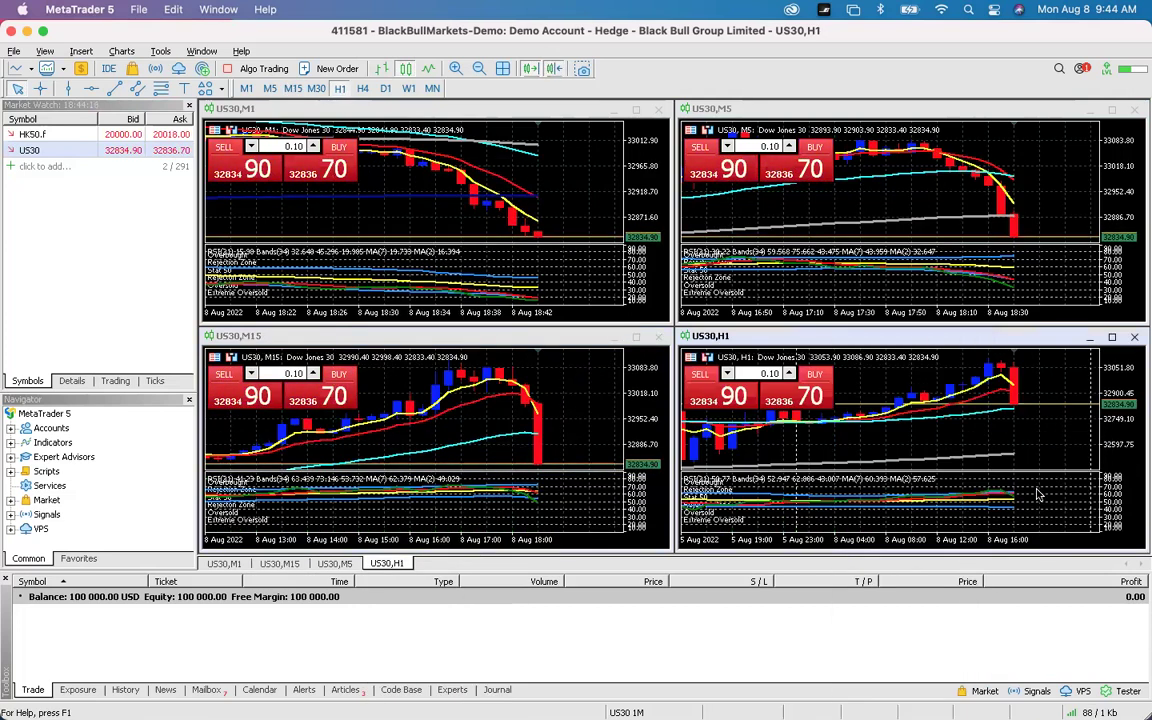
{"action": "left_click", "coordinate": [14, 51]}
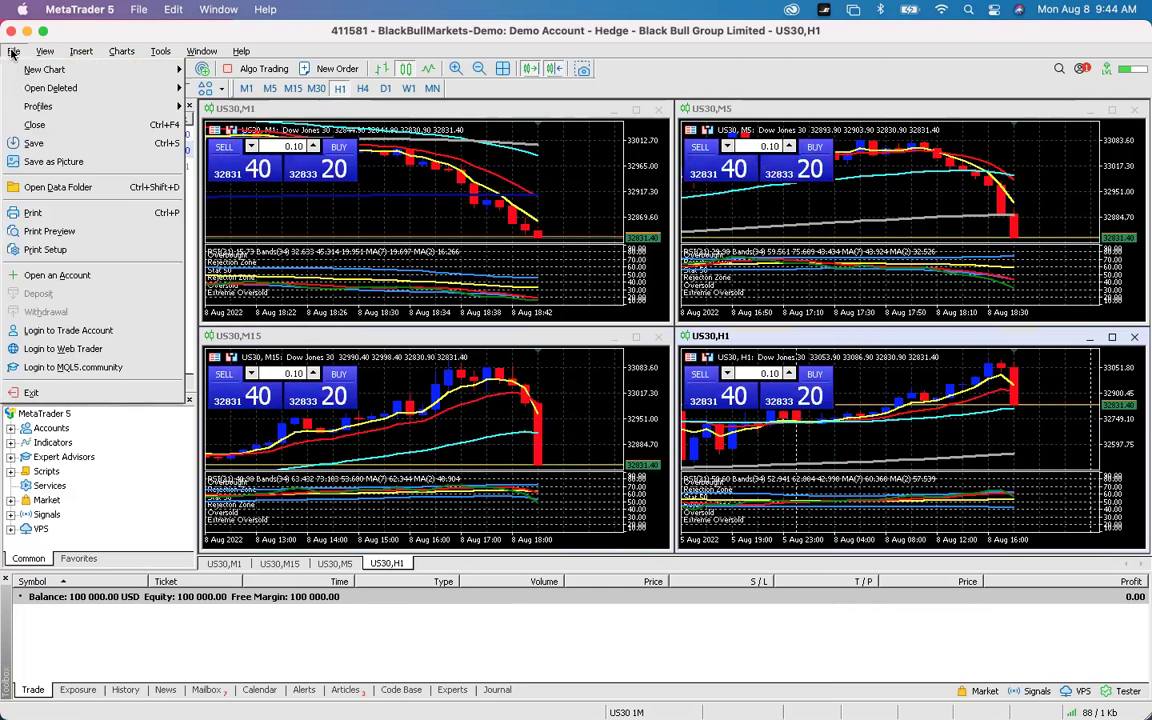
{"action": "left_click", "coordinate": [36, 143]}
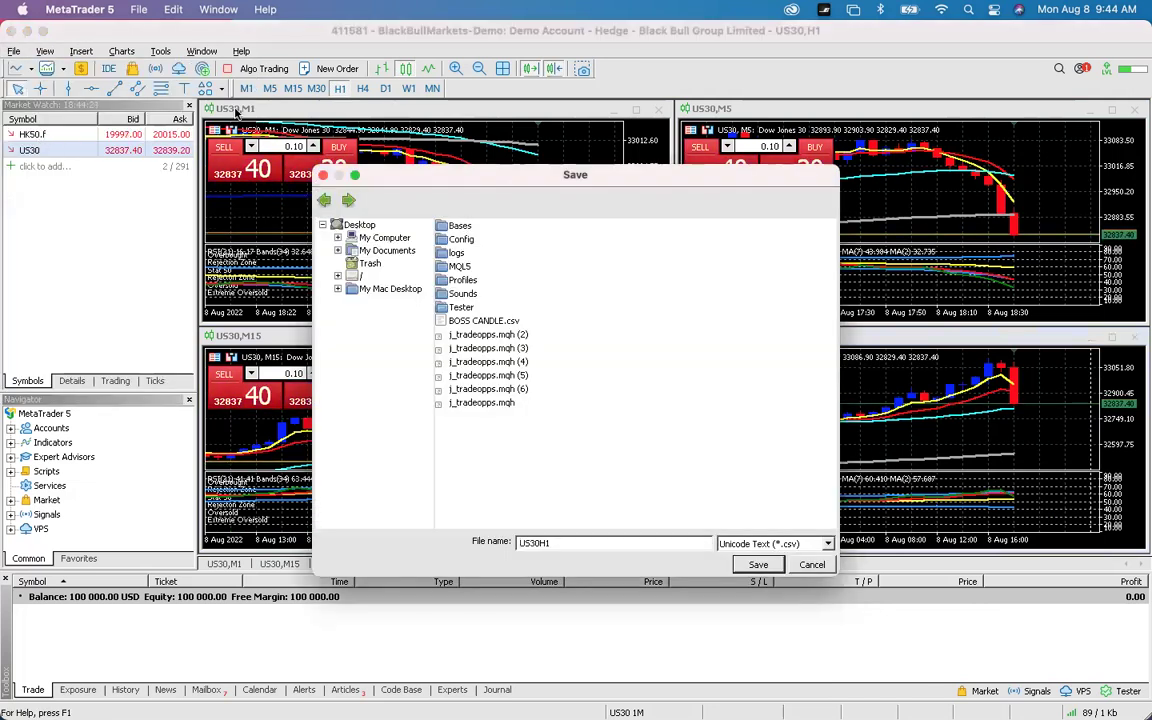
{"action": "left_click", "coordinate": [323, 176]}
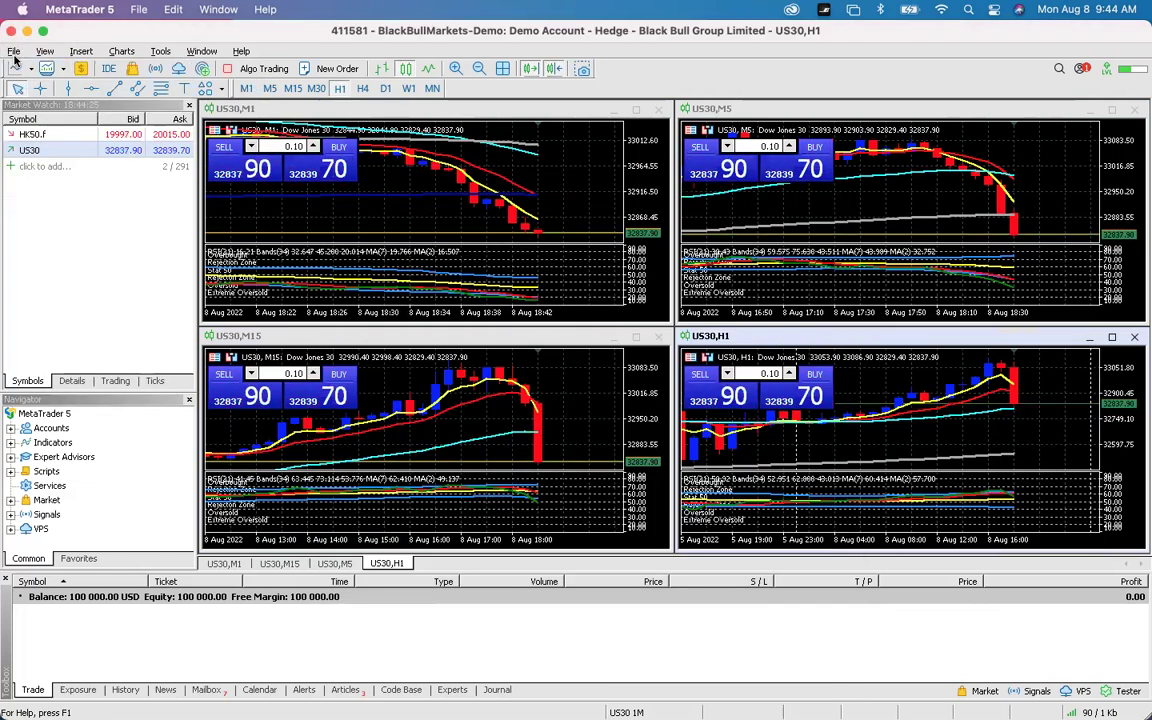
Save the four-chart layout as a new profile named 4 US30 WINDOWS.
{"action": "left_click", "coordinate": [14, 51]}
{"action": "mouse_move", "coordinate": [40, 107]}
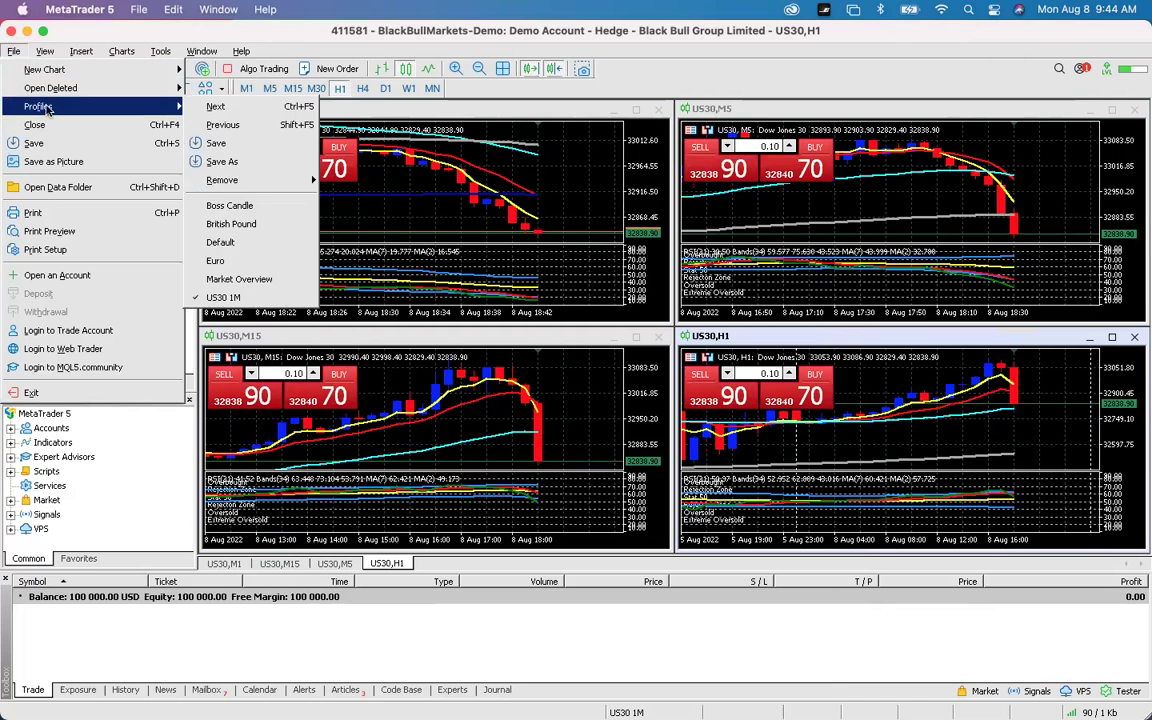
{"action": "left_click", "coordinate": [258, 162]}
{"action": "type", "text": "4 US30 W"}
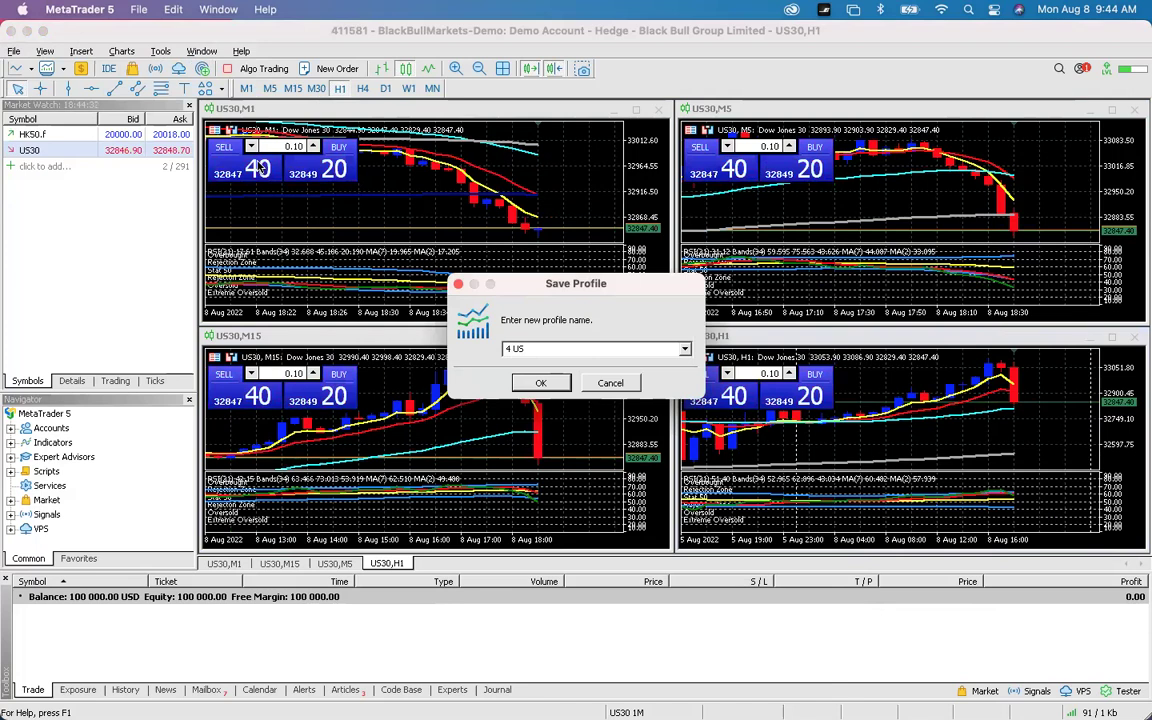
{"action": "type", "text": "INDOWS"}
{"action": "left_click", "coordinate": [540, 383]}
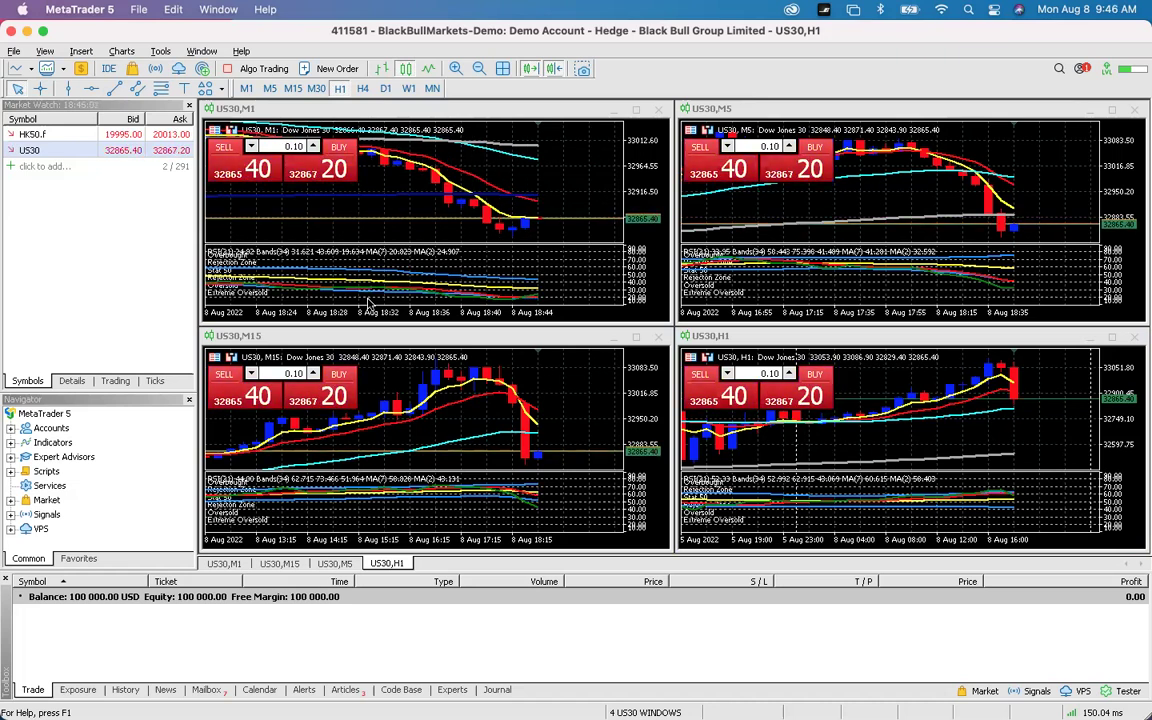
View the options for saving the workspace as a picture, and dismiss them without saving.
{"action": "left_click", "coordinate": [584, 68]}
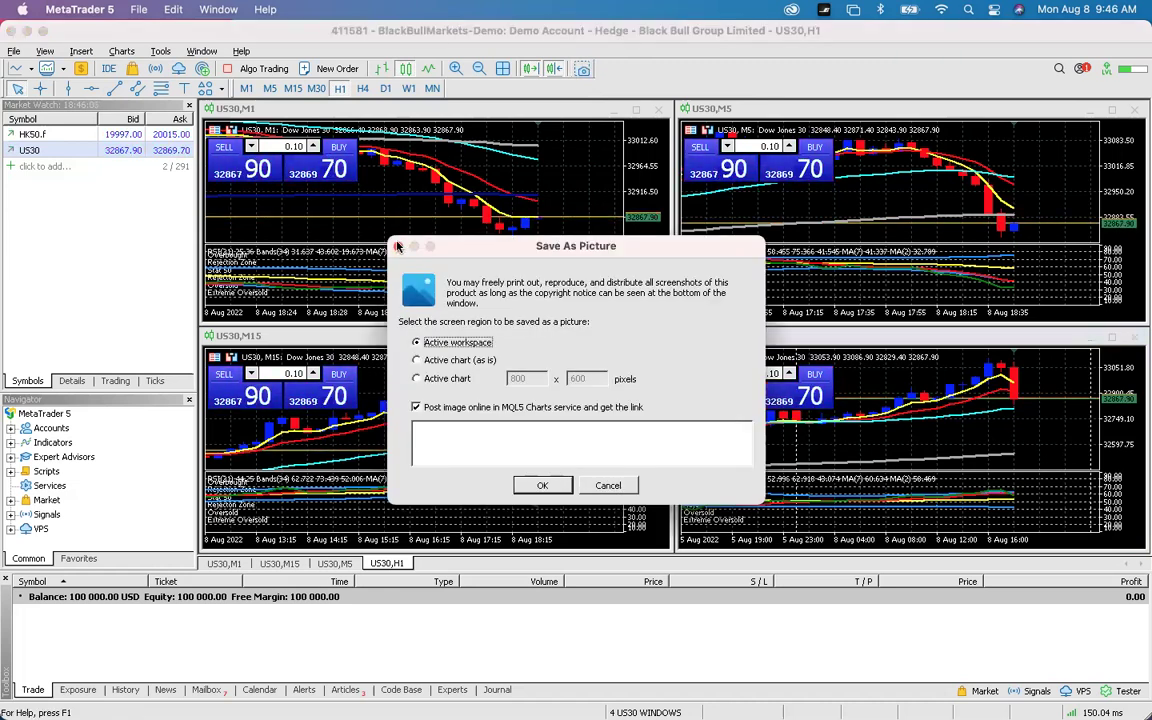
{"action": "left_click", "coordinate": [397, 246]}
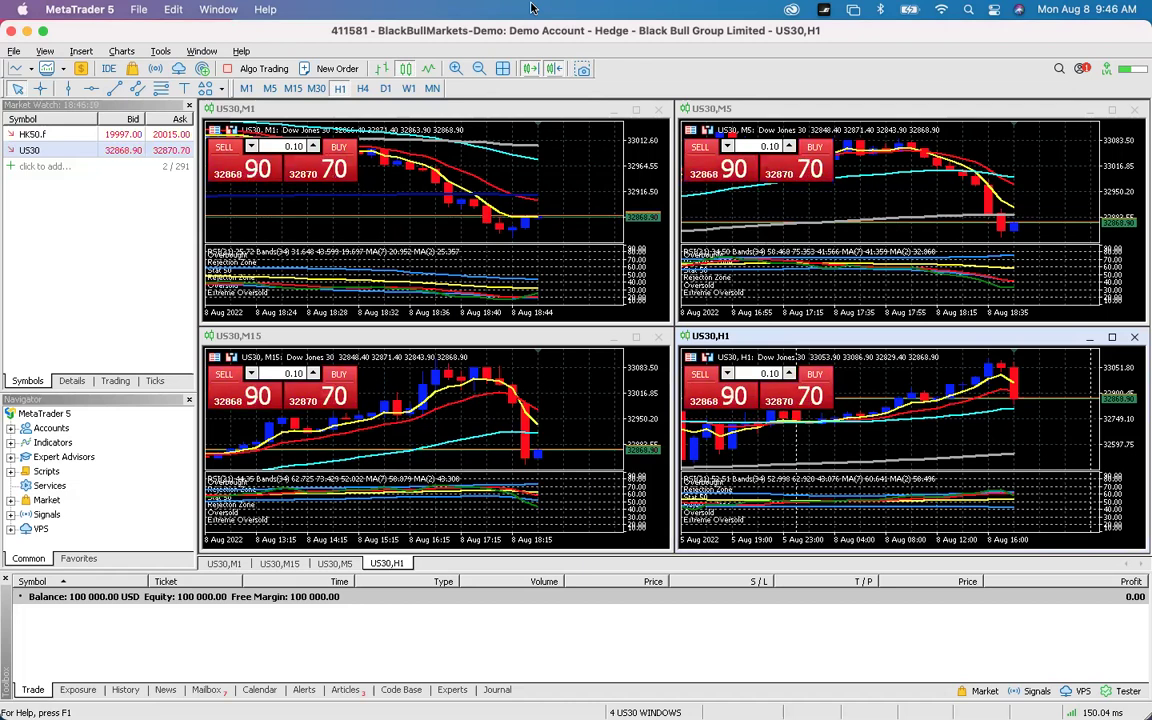